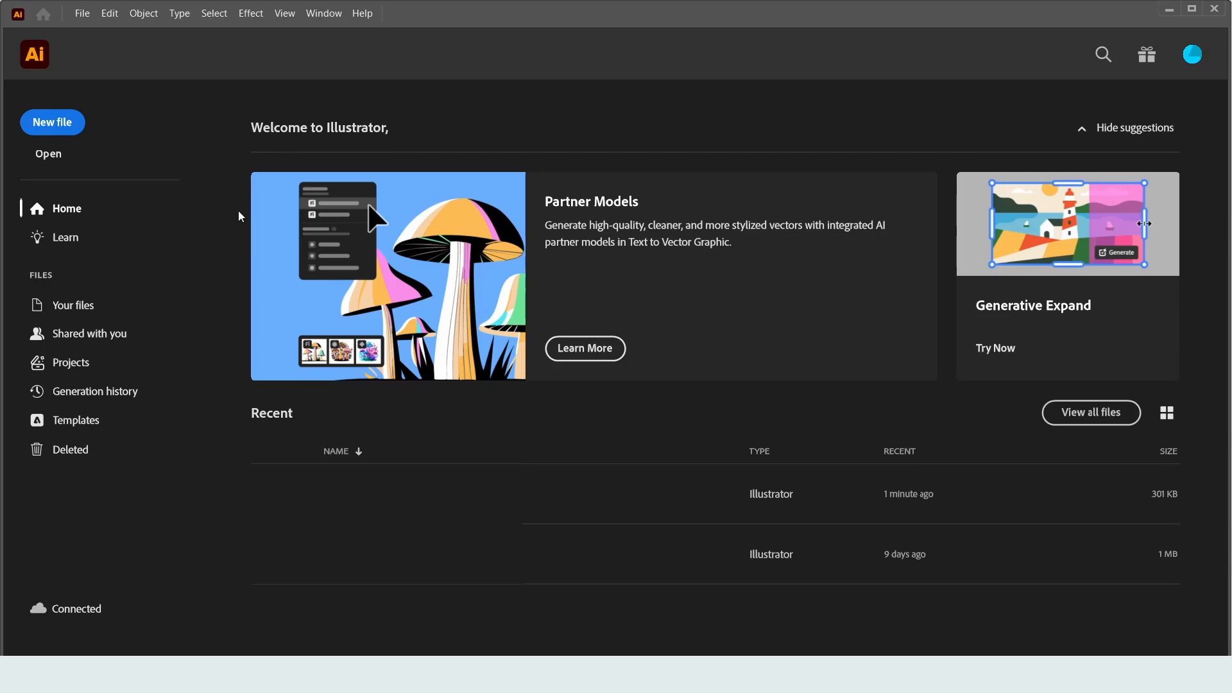
Create a new 1920 x 1080 px Web document from the recent presets and show it in full screen mode
{"action": "left_click", "coordinate": [62, 127]}
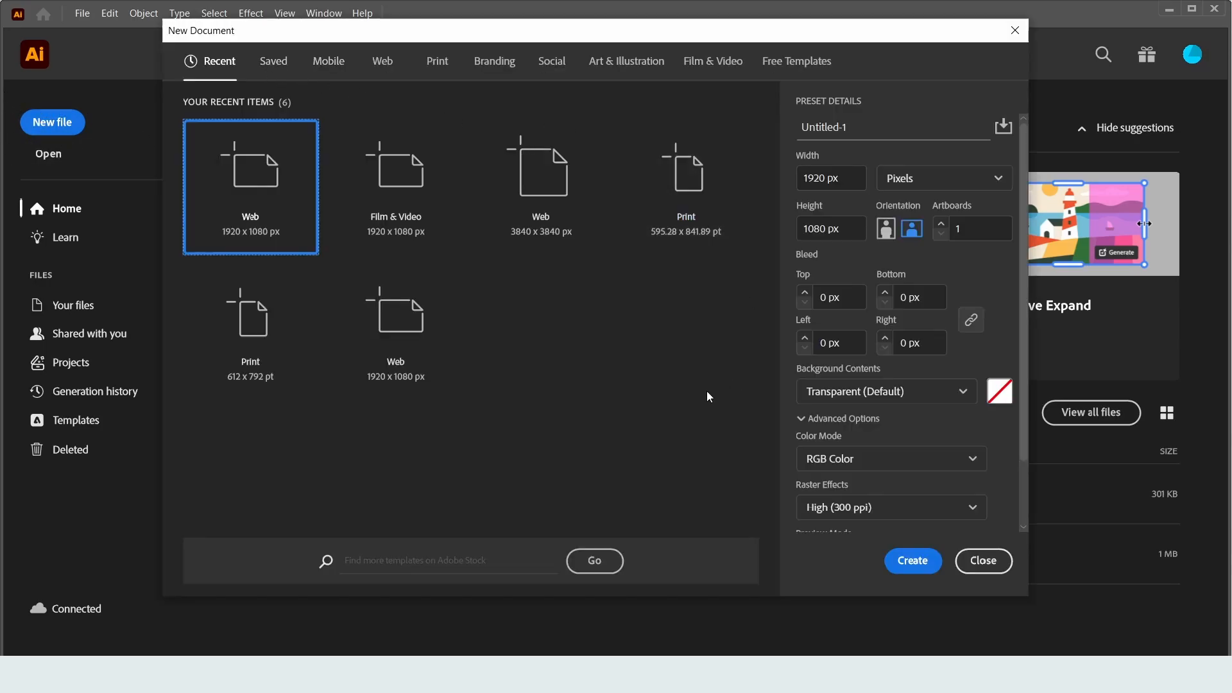
{"action": "left_click", "coordinate": [274, 61]}
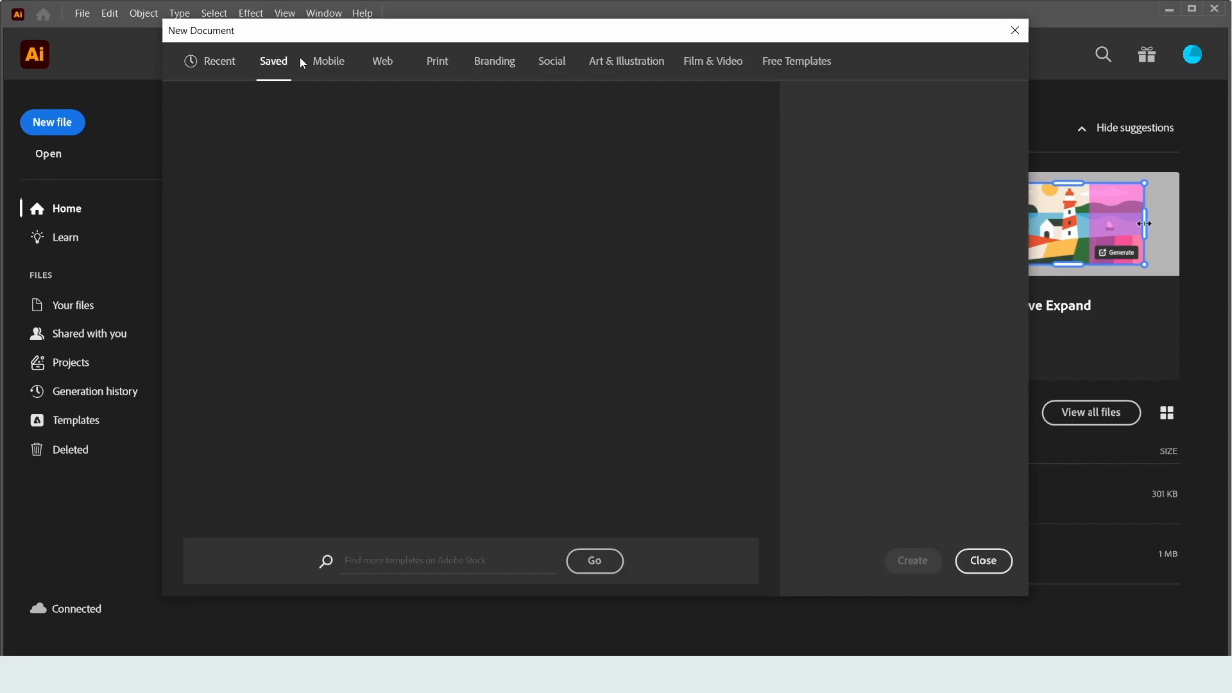
{"action": "left_click", "coordinate": [380, 66]}
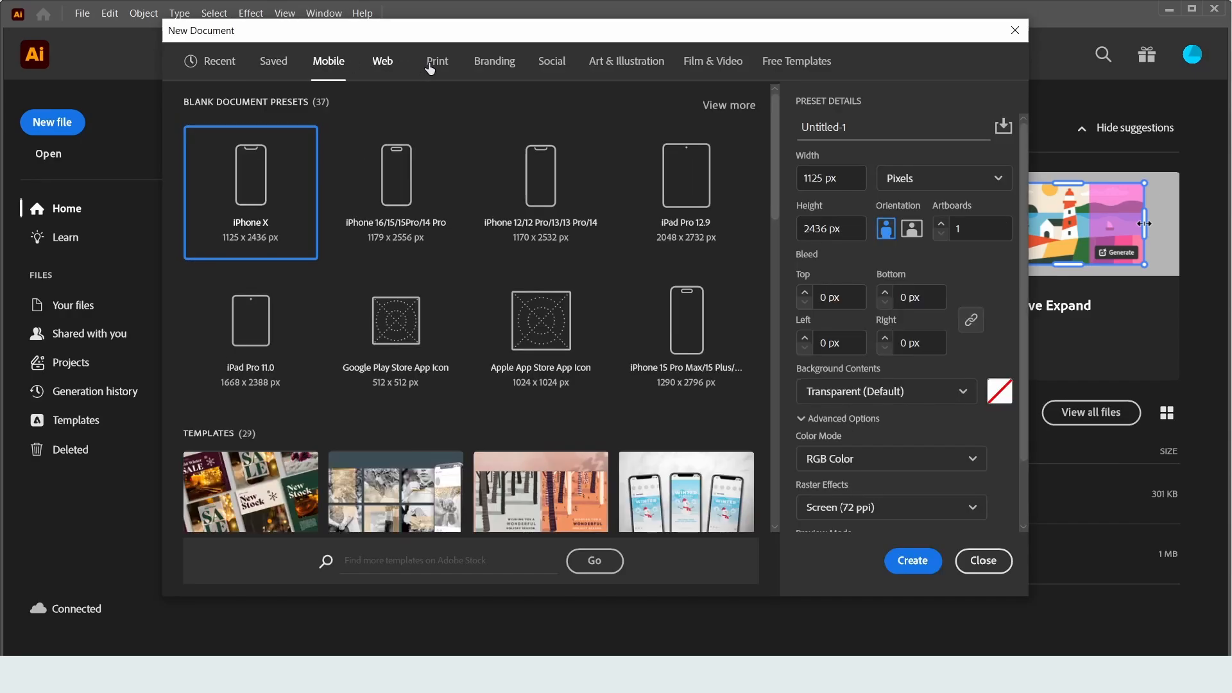
{"action": "left_click", "coordinate": [438, 69]}
{"action": "left_click", "coordinate": [478, 64]}
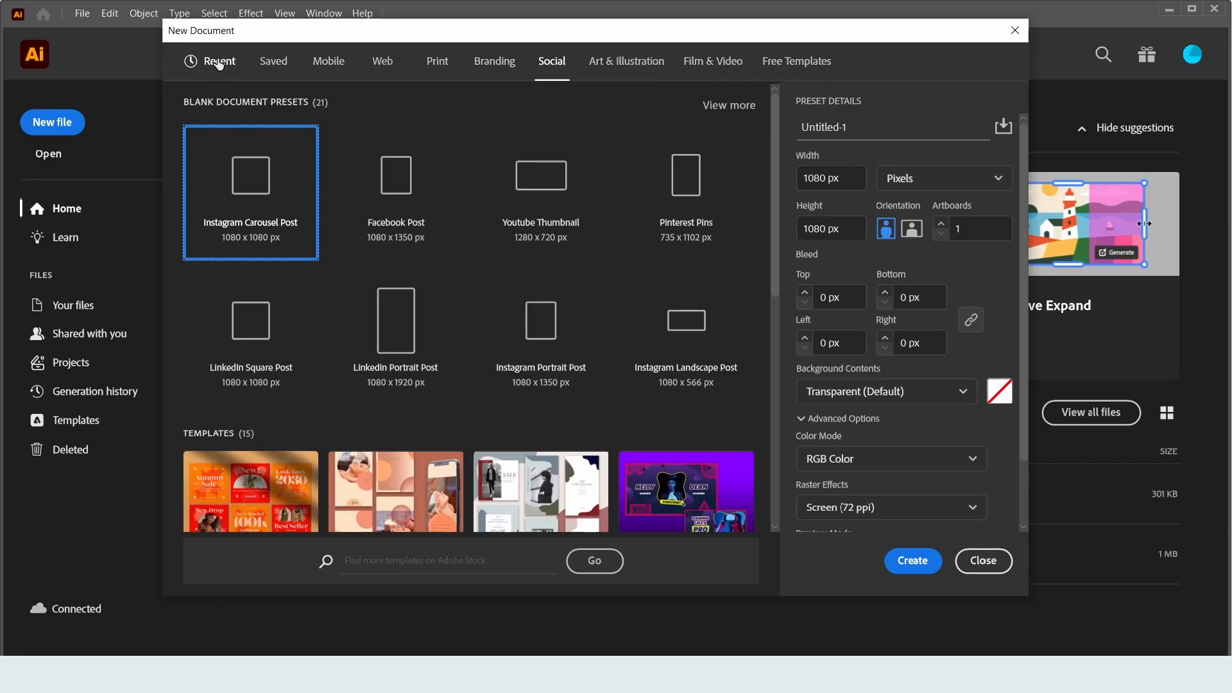
{"action": "left_click", "coordinate": [213, 62]}
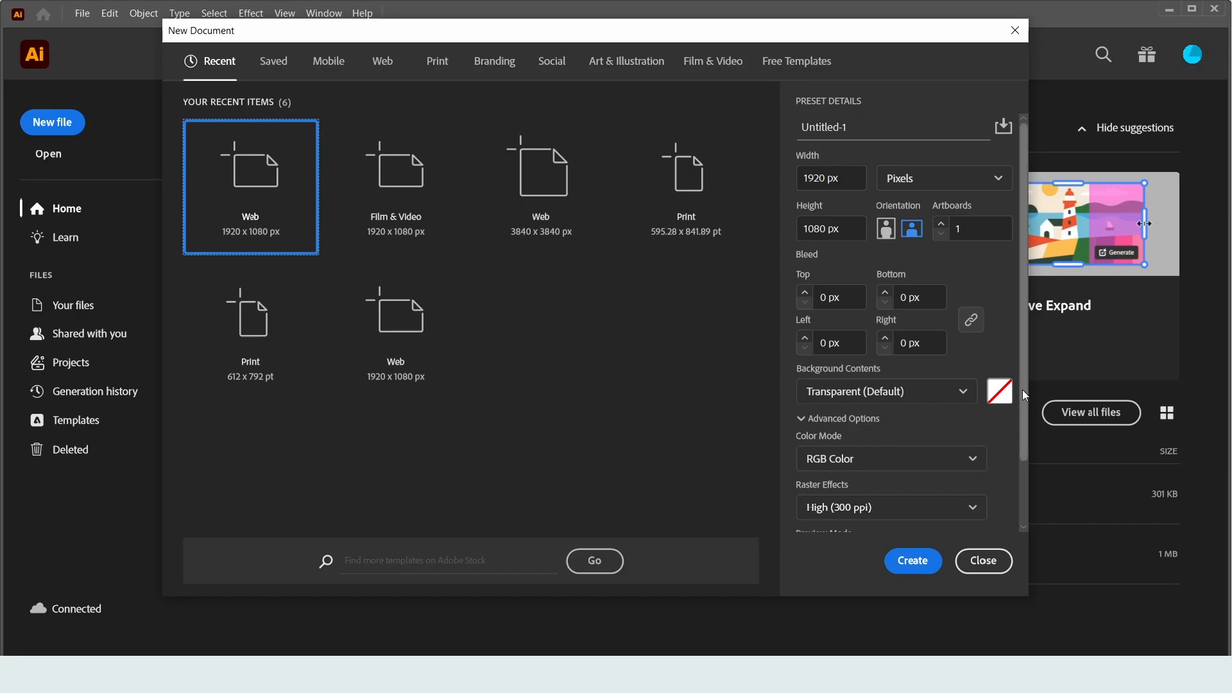
{"action": "left_click_drag", "start_coordinate": [1022, 391], "coordinate": [1027, 359]}
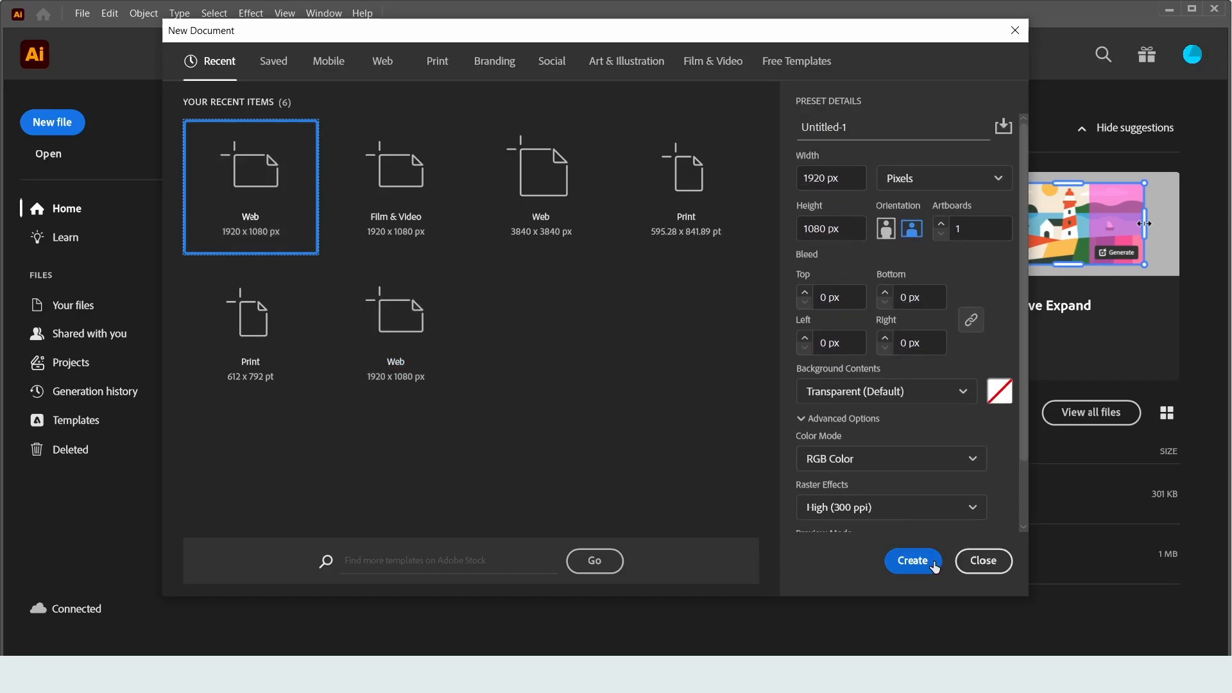
{"action": "left_click", "coordinate": [908, 561]}
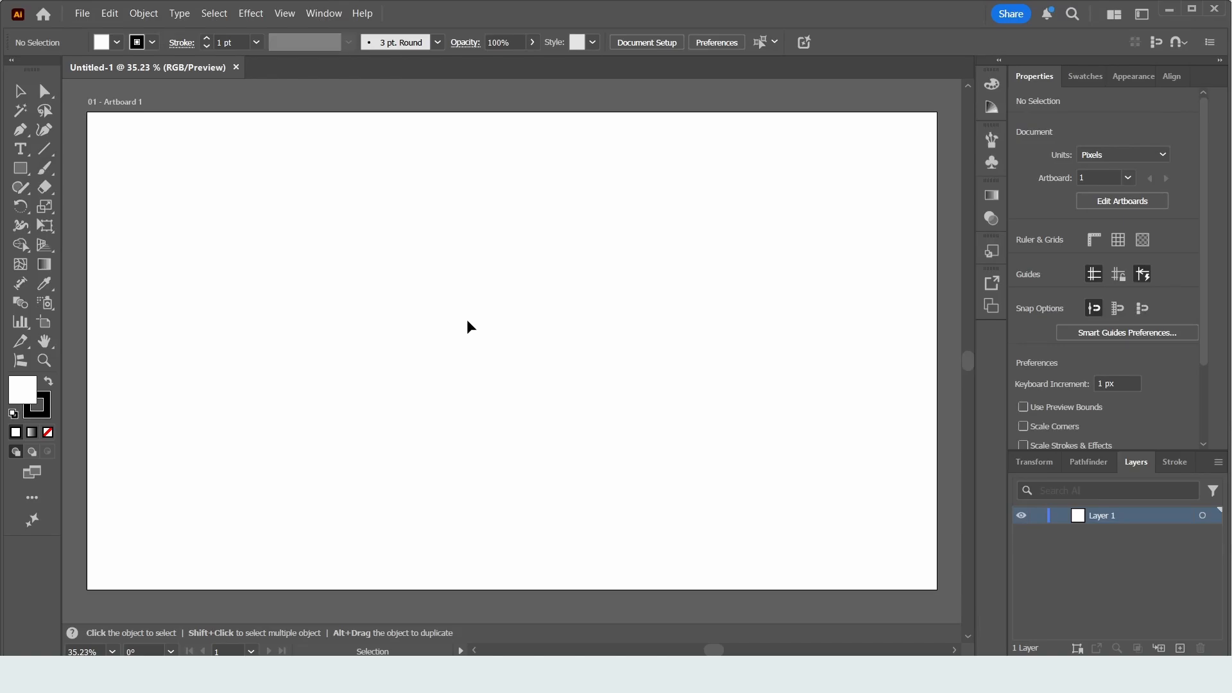
{"action": "key", "text": "f"}
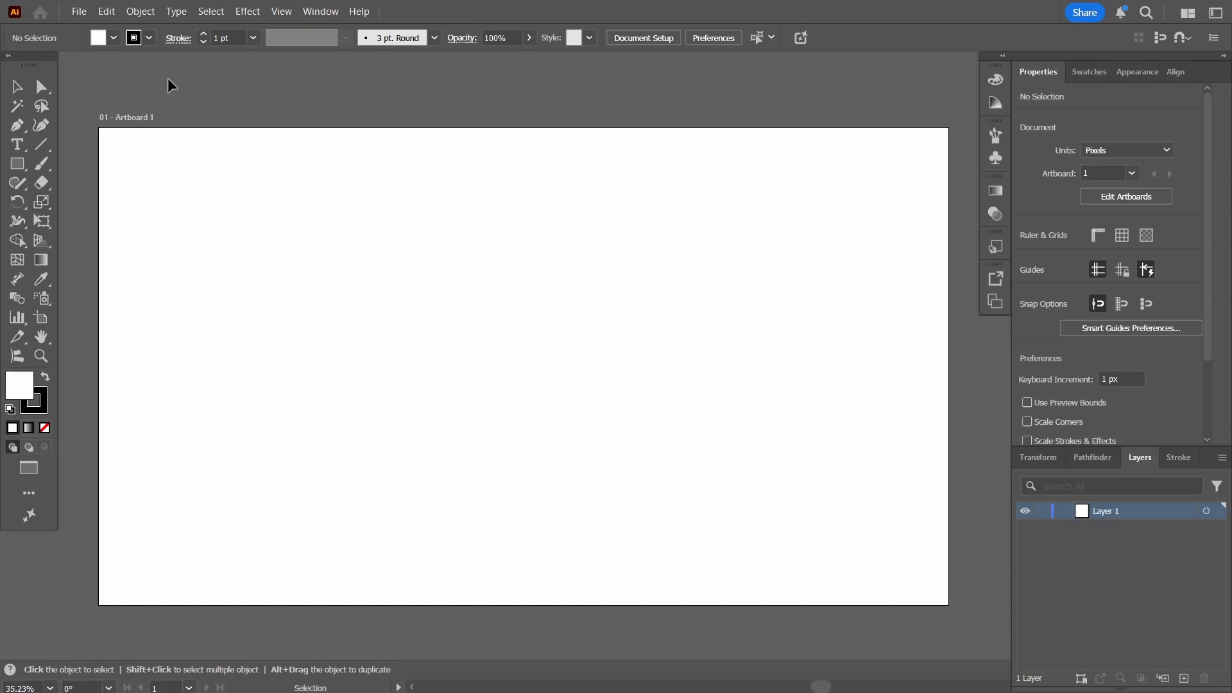
Browse the File, Type, View and Window commands, and briefly show the Color panel before collapsing it
{"action": "left_click", "coordinate": [80, 12]}
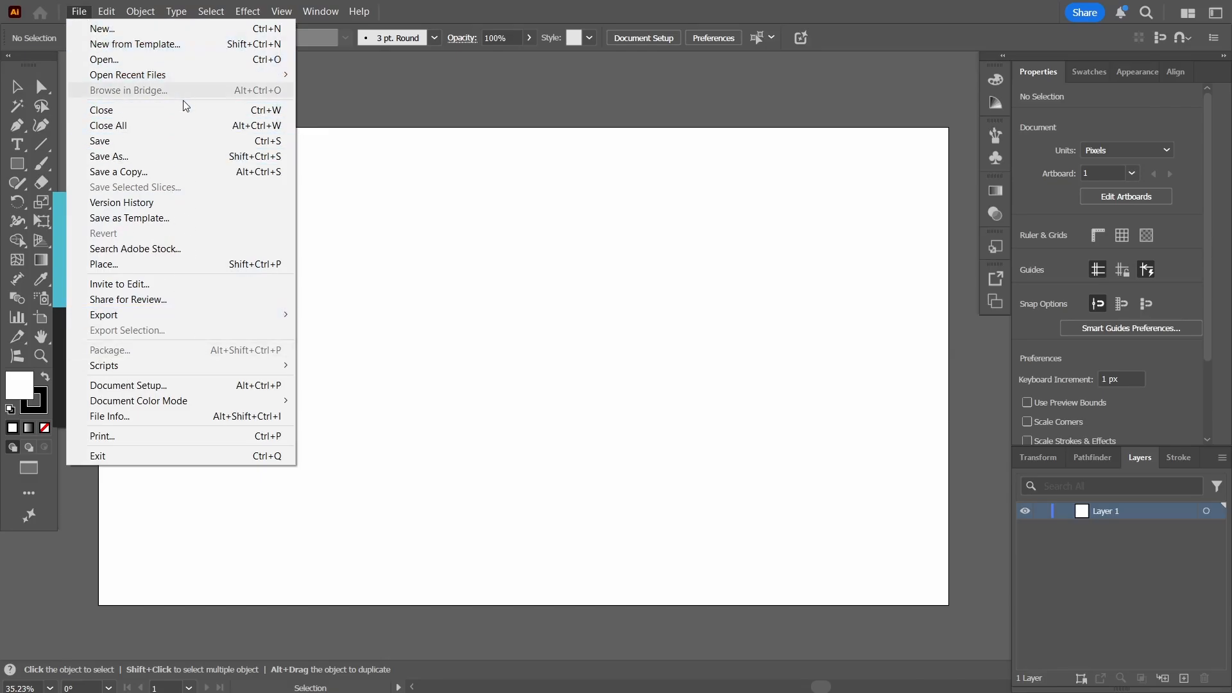
{"action": "mouse_move", "coordinate": [113, 9]}
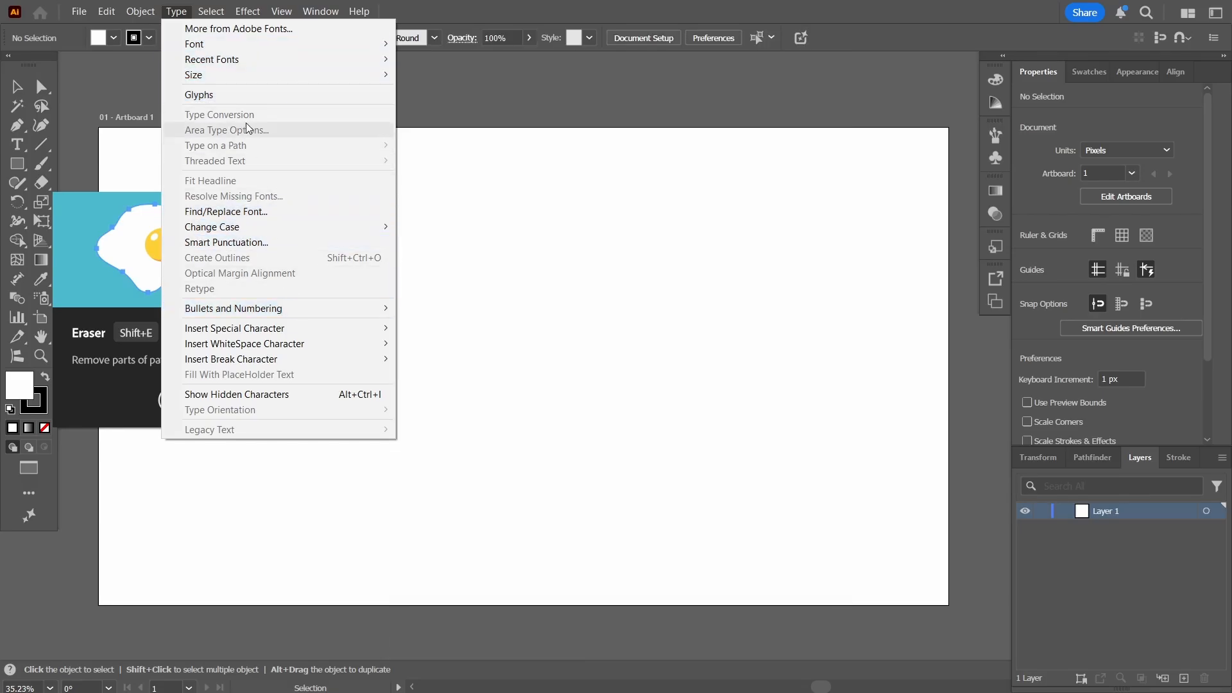
{"action": "mouse_move", "coordinate": [247, 14]}
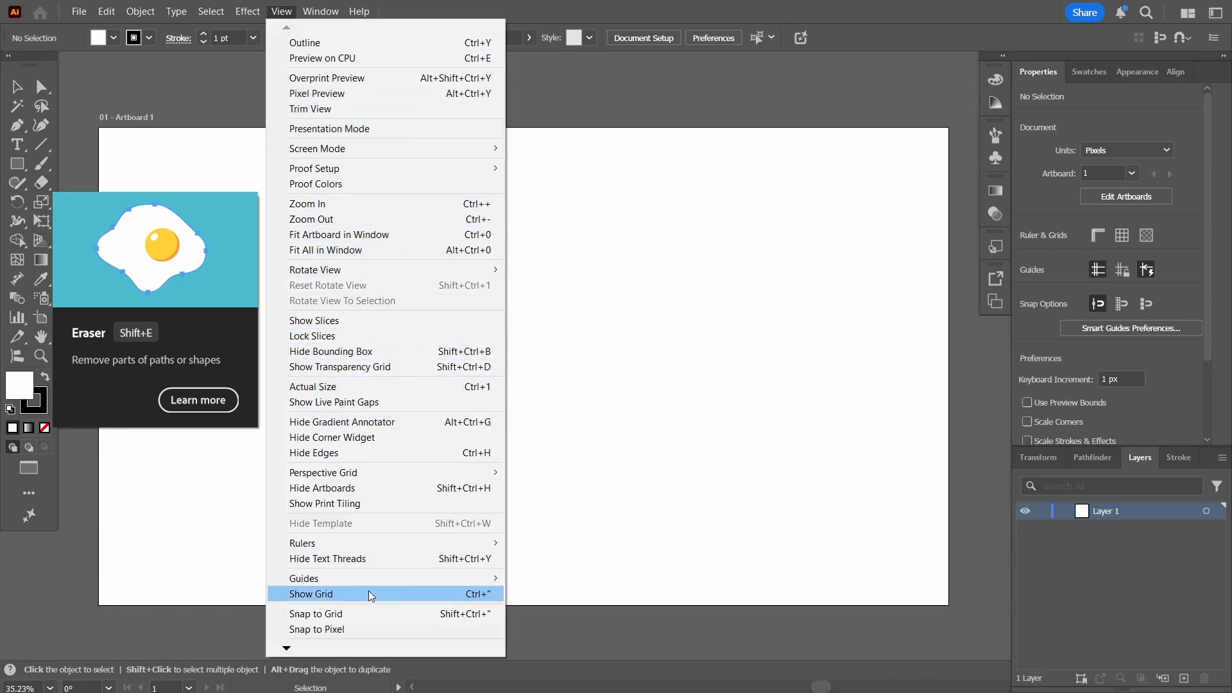
{"action": "mouse_move", "coordinate": [326, 16]}
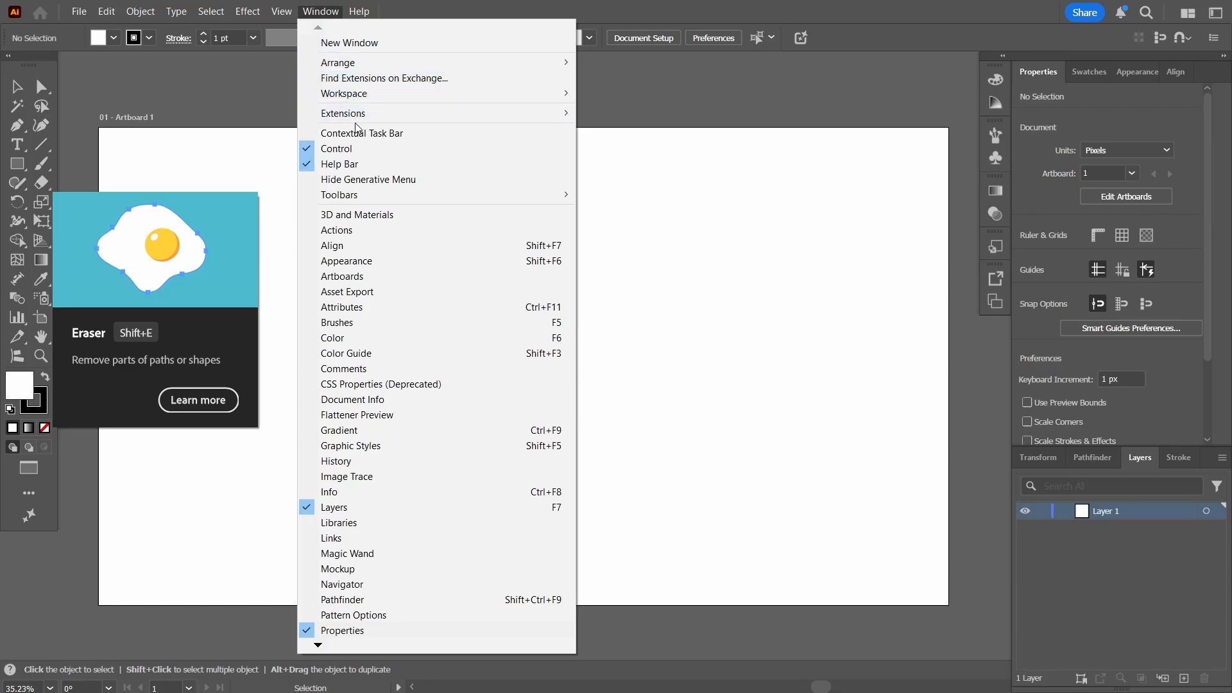
{"action": "left_click", "coordinate": [401, 344]}
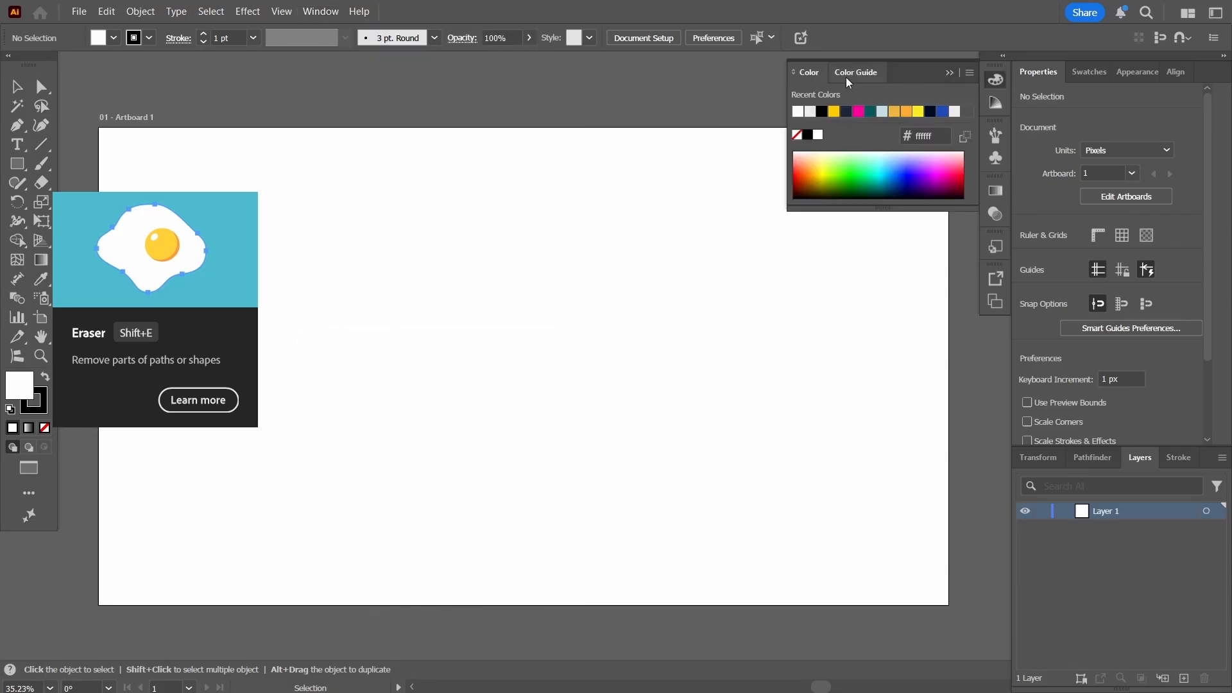
{"action": "left_click", "coordinate": [950, 74]}
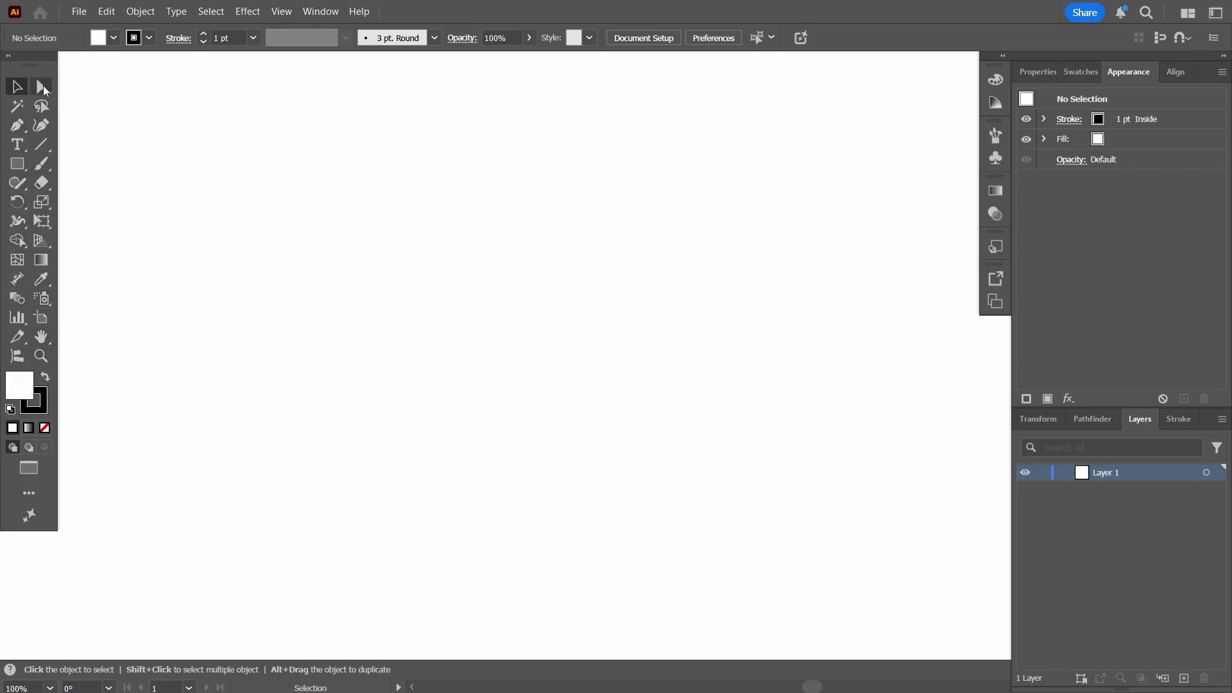
Reposition the sketched face and the "Learning Software Skills" and "Learning Design Theory Skills" boxes on the artboard
{"action": "left_click_drag", "start_coordinate": [229, 152], "coordinate": [443, 335]}
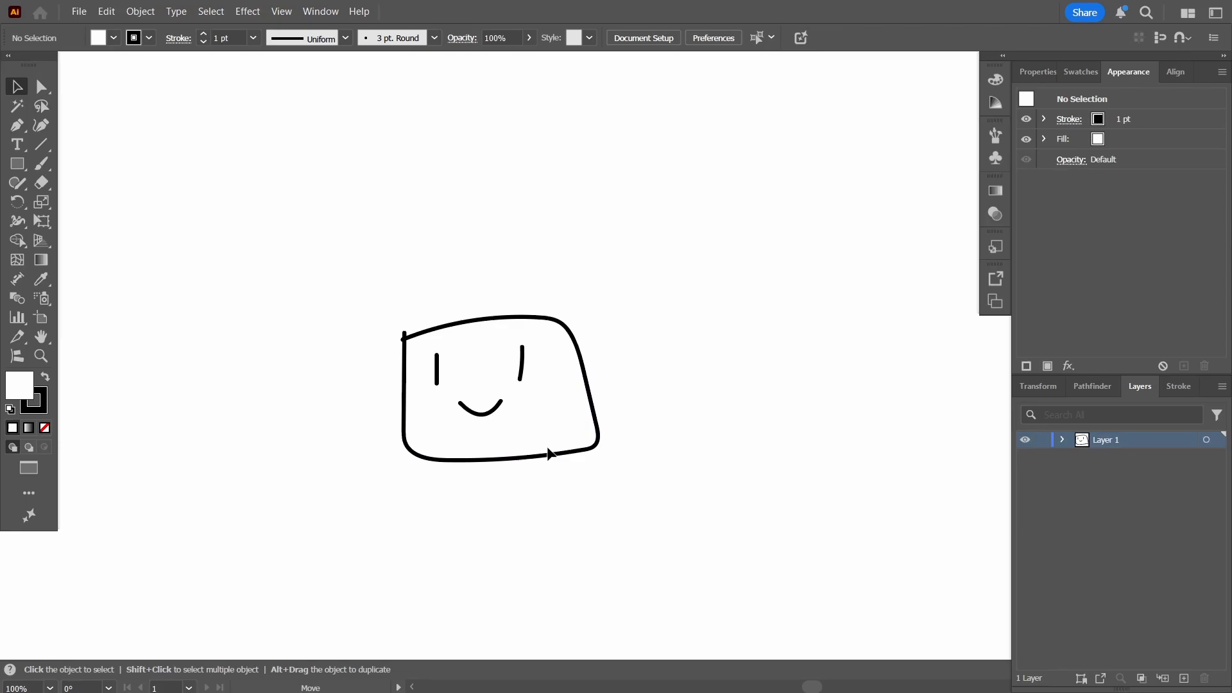
{"action": "mouse_move", "coordinate": [546, 453]}
{"action": "left_mouse_down"}
{"action": "mouse_move", "coordinate": [564, 456]}
{"action": "mouse_move", "coordinate": [266, 224]}
{"action": "left_mouse_up"}
{"action": "mouse_move", "coordinate": [221, 201]}
{"action": "left_mouse_down"}
{"action": "mouse_move", "coordinate": [234, 291]}
{"action": "mouse_move", "coordinate": [229, 523]}
{"action": "mouse_move", "coordinate": [621, 544]}
{"action": "mouse_move", "coordinate": [866, 441]}
{"action": "mouse_move", "coordinate": [907, 242]}
{"action": "mouse_move", "coordinate": [881, 543]}
{"action": "mouse_move", "coordinate": [558, 450]}
{"action": "mouse_move", "coordinate": [566, 340]}
{"action": "mouse_move", "coordinate": [556, 353]}
{"action": "mouse_move", "coordinate": [597, 307]}
{"action": "mouse_move", "coordinate": [572, 336]}
{"action": "mouse_move", "coordinate": [561, 401]}
{"action": "mouse_move", "coordinate": [553, 642]}
{"action": "mouse_move", "coordinate": [518, 645]}
{"action": "mouse_move", "coordinate": [603, 648]}
{"action": "mouse_move", "coordinate": [575, 652]}
{"action": "left_mouse_up"}
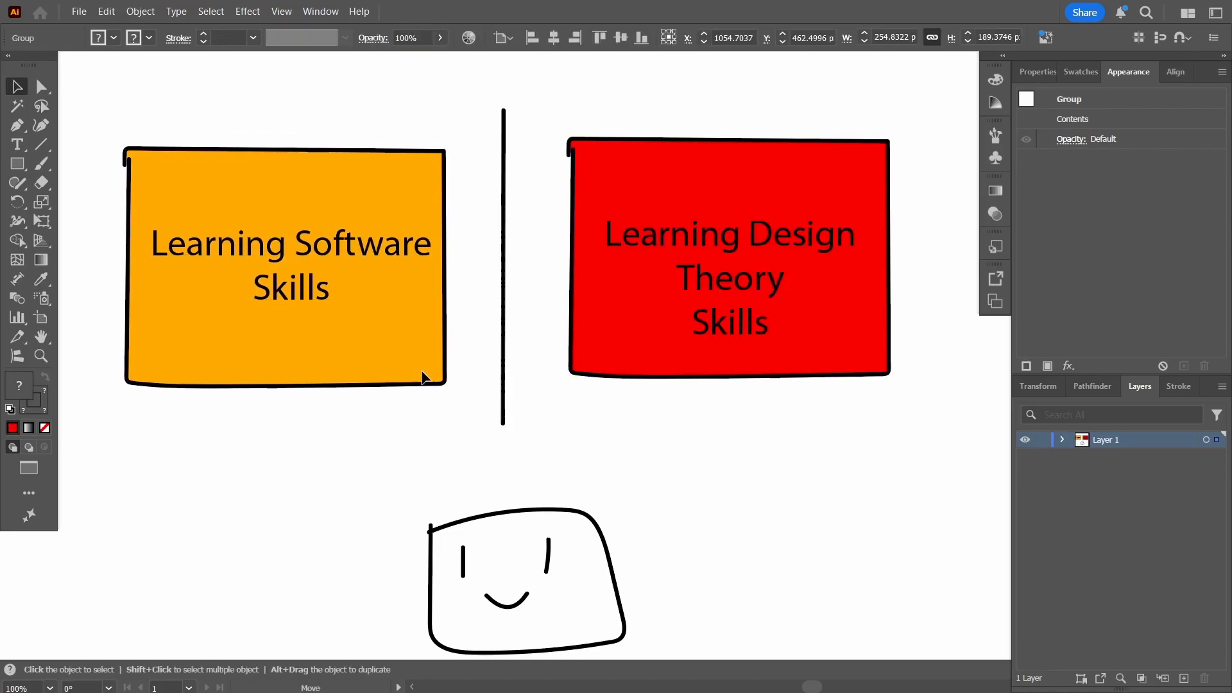
{"action": "left_click_drag", "start_coordinate": [432, 360], "coordinate": [429, 361]}
{"action": "left_click_drag", "start_coordinate": [857, 341], "coordinate": [871, 330]}
{"action": "mouse_move", "coordinate": [588, 519]}
{"action": "left_mouse_down"}
{"action": "mouse_move", "coordinate": [585, 501]}
{"action": "mouse_move", "coordinate": [608, 472]}
{"action": "mouse_move", "coordinate": [606, 484]}
{"action": "mouse_move", "coordinate": [454, 411]}
{"action": "mouse_move", "coordinate": [742, 381]}
{"action": "mouse_move", "coordinate": [711, 428]}
{"action": "mouse_move", "coordinate": [566, 354]}
{"action": "mouse_move", "coordinate": [631, 416]}
{"action": "mouse_move", "coordinate": [570, 452]}
{"action": "mouse_move", "coordinate": [604, 488]}
{"action": "mouse_move", "coordinate": [509, 467]}
{"action": "mouse_move", "coordinate": [577, 495]}
{"action": "mouse_move", "coordinate": [546, 490]}
{"action": "left_mouse_up"}
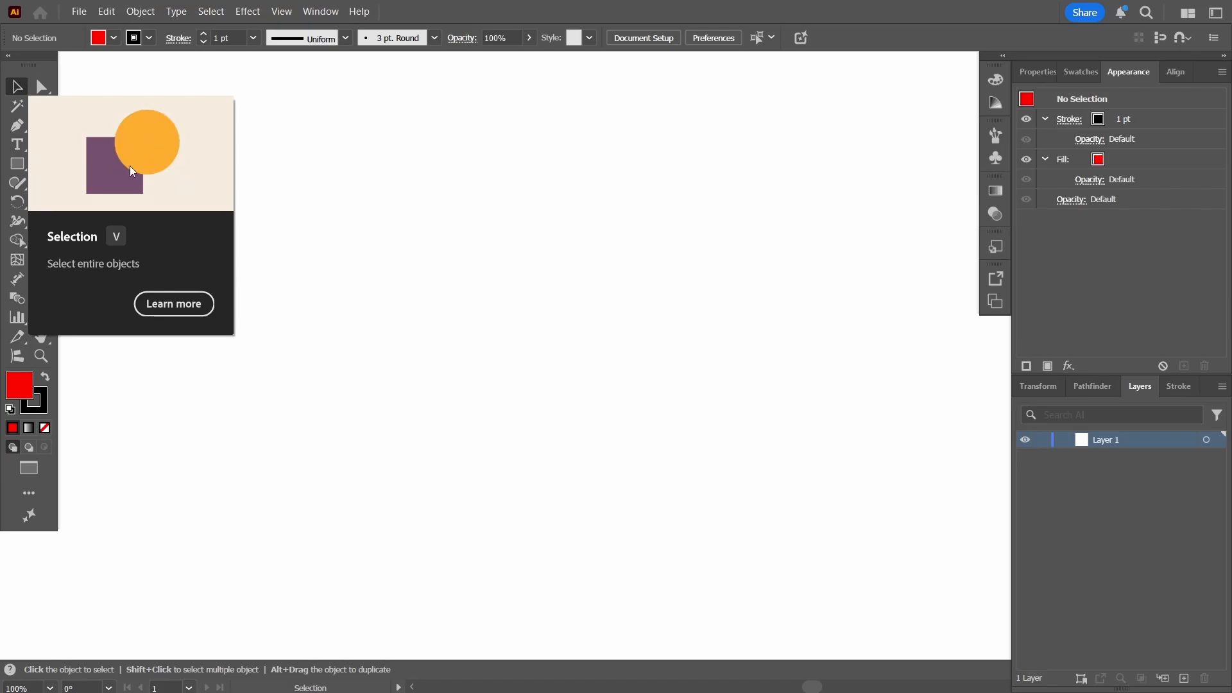
{"action": "left_click", "coordinate": [46, 91]}
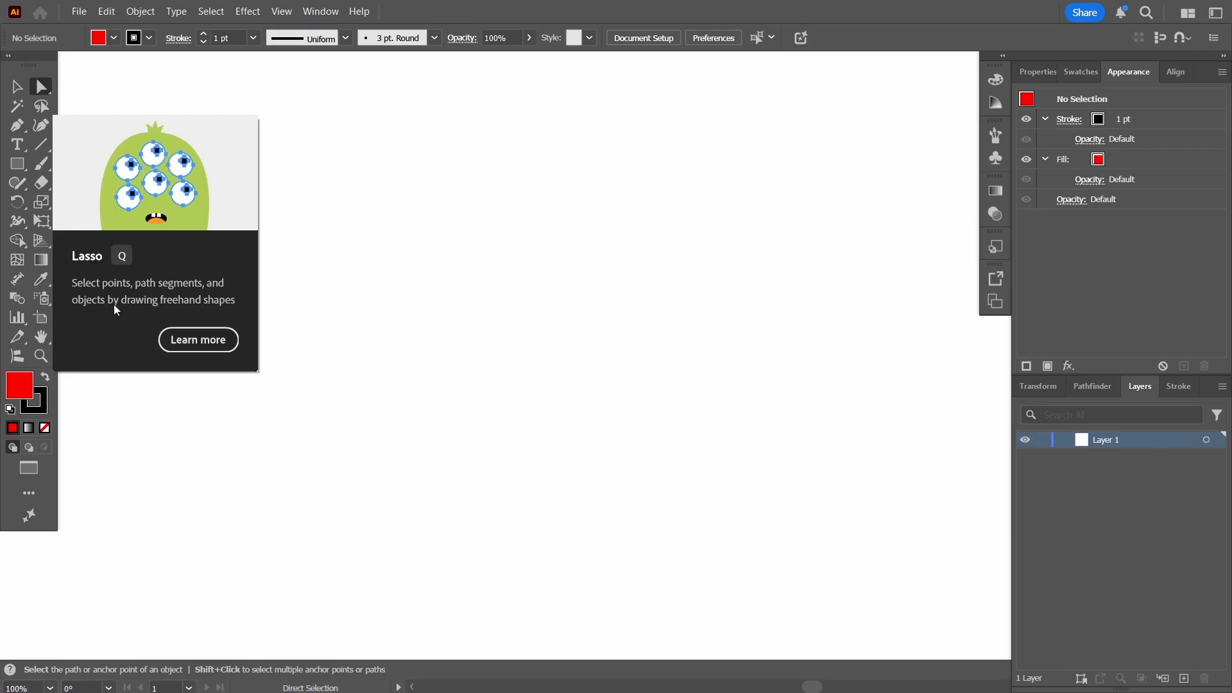
{"action": "key", "text": "v"}
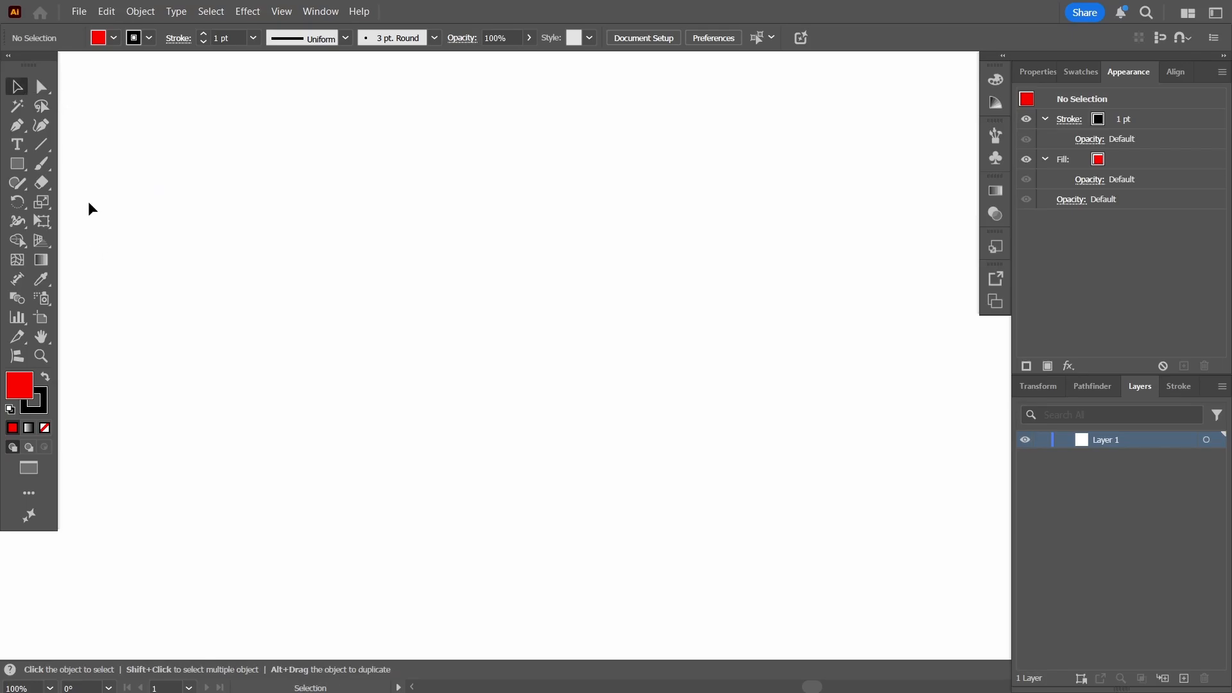
{"action": "left_click", "coordinate": [41, 86]}
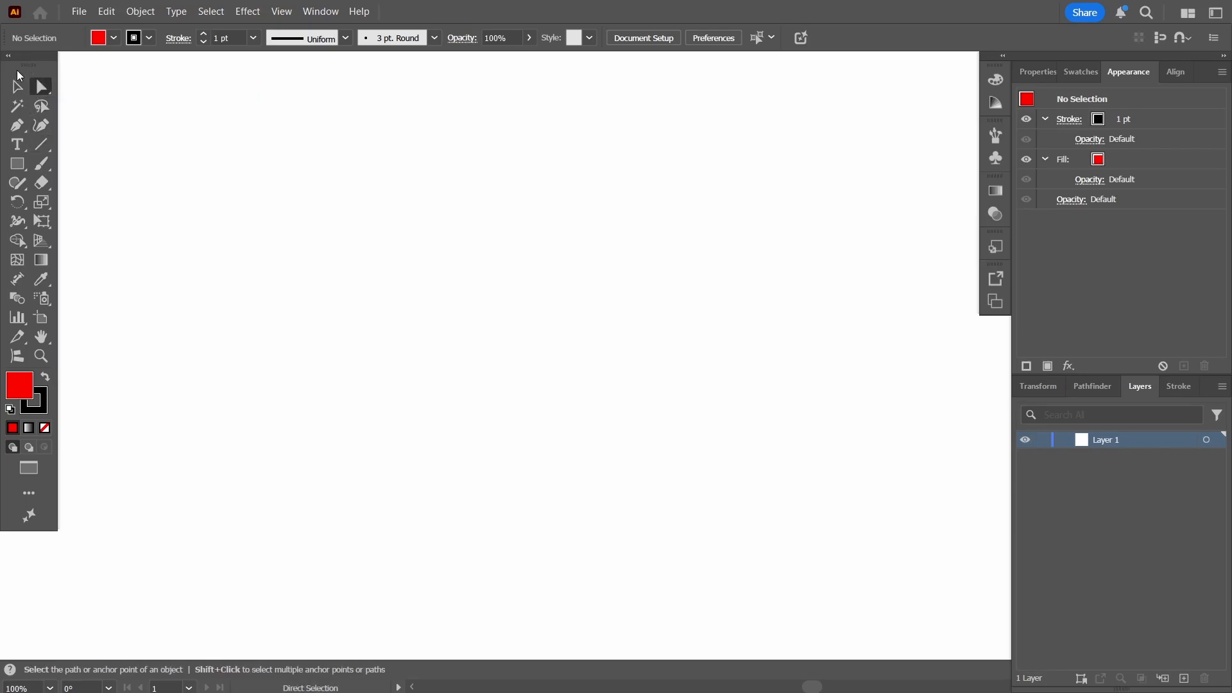
{"action": "left_click", "coordinate": [17, 85]}
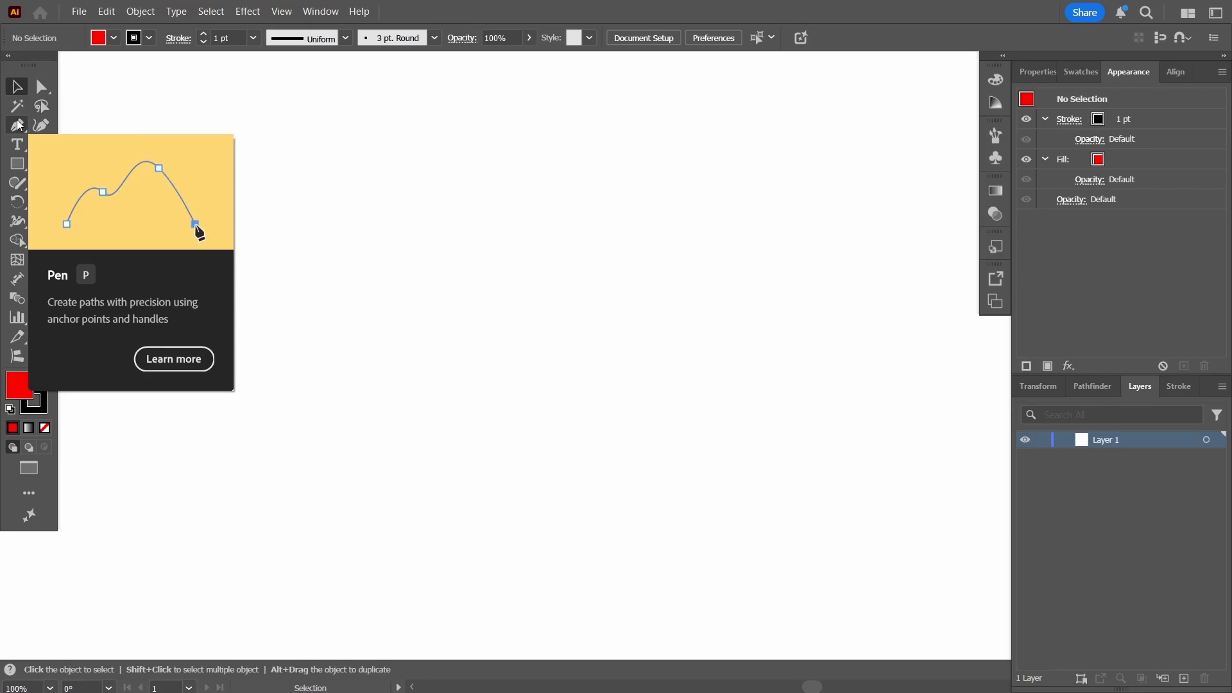
Draw a large closed red shape with the Pen tool, with a curved base, a straight upper-right edge and a rounded top
{"action": "left_click", "coordinate": [18, 123]}
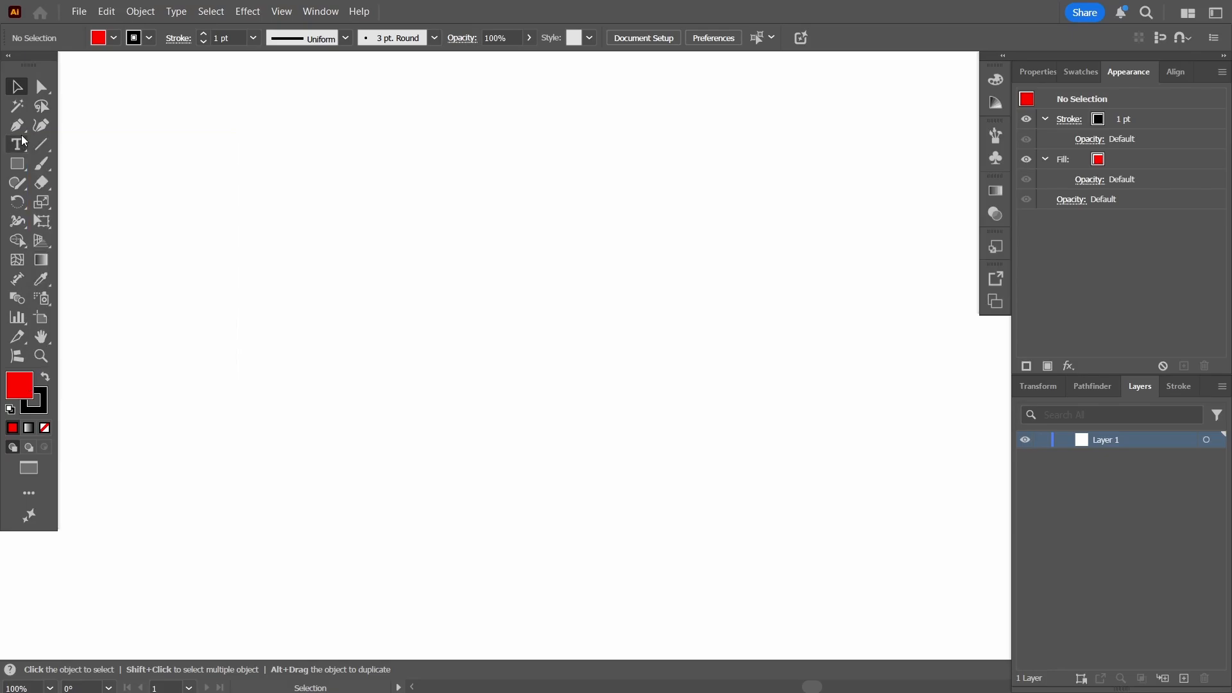
{"action": "left_click", "coordinate": [212, 277]}
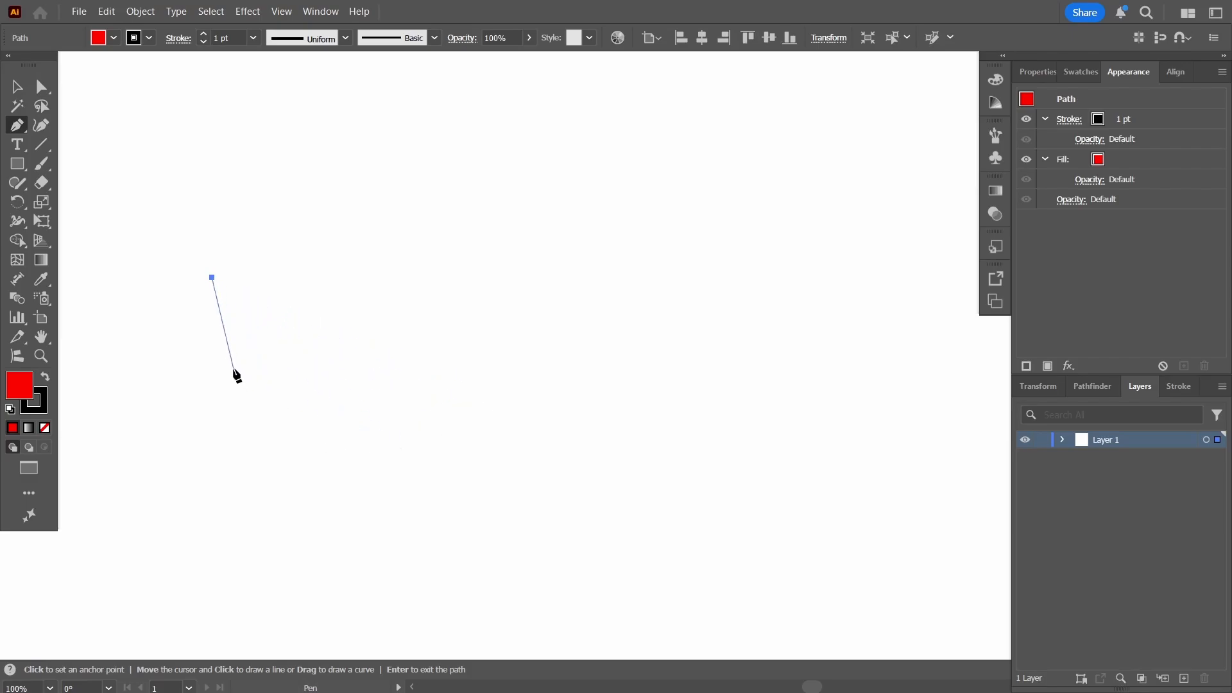
{"action": "left_click", "coordinate": [369, 411]}
{"action": "left_click_drag", "start_coordinate": [373, 411], "coordinate": [557, 411]}
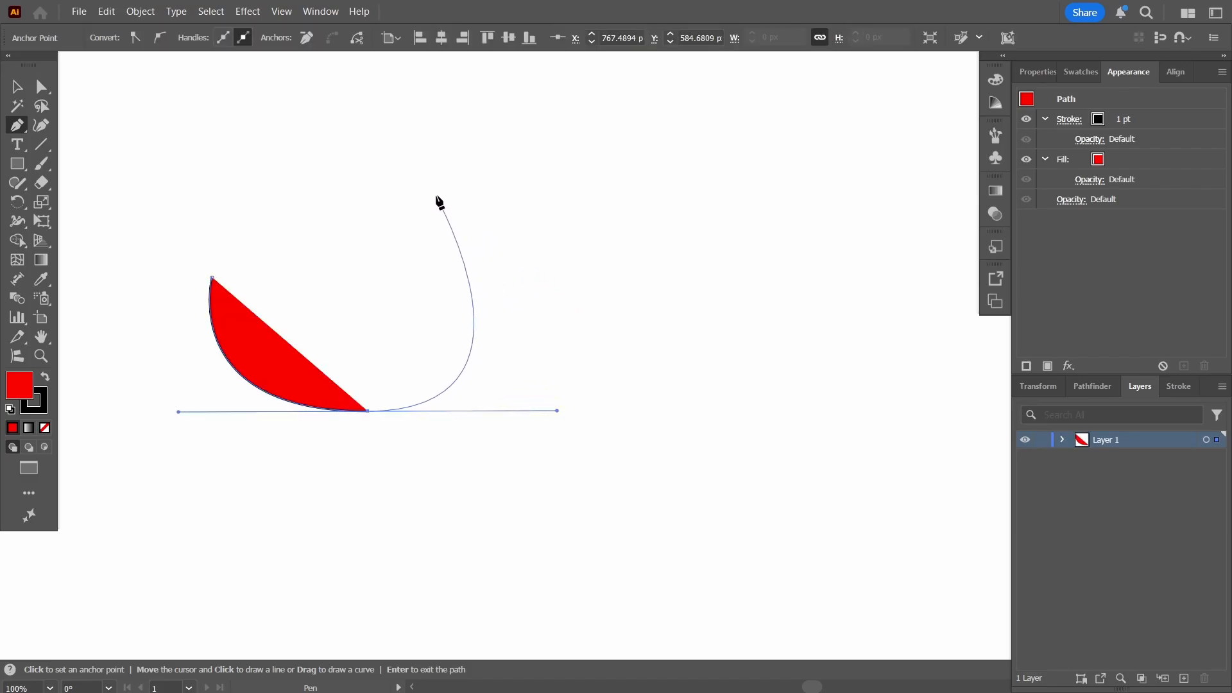
{"action": "left_click", "coordinate": [548, 235]}
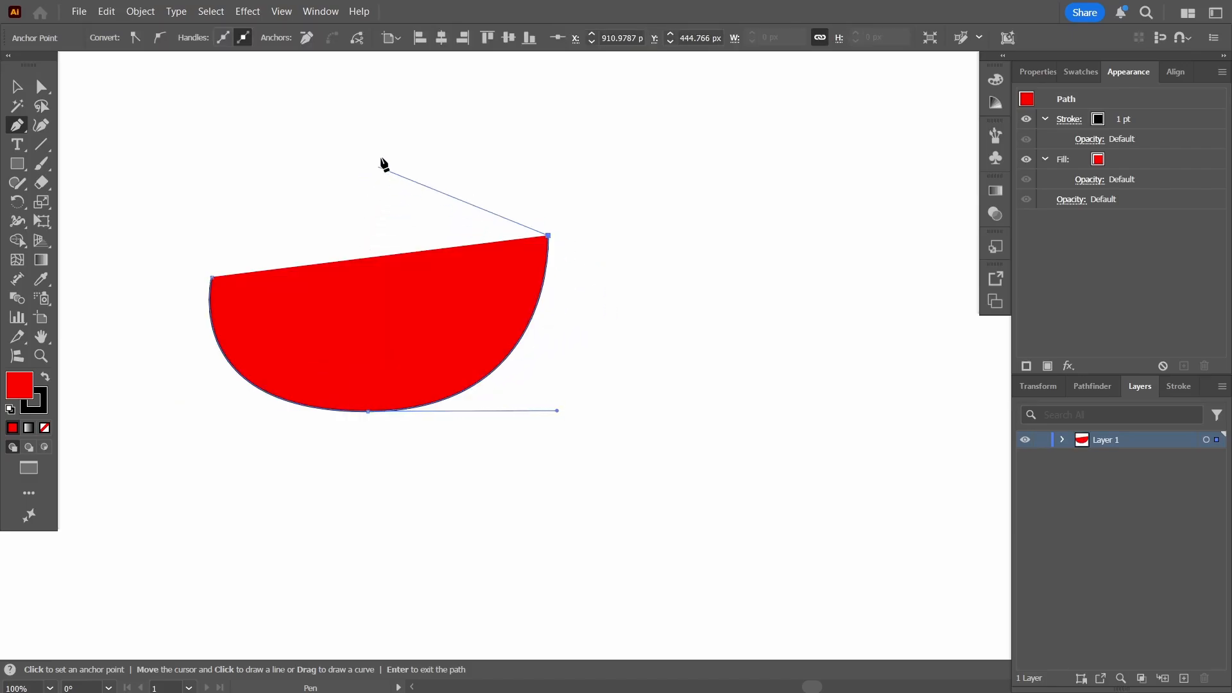
{"action": "left_click", "coordinate": [389, 136]}
{"action": "left_click_drag", "start_coordinate": [291, 149], "coordinate": [220, 217]}
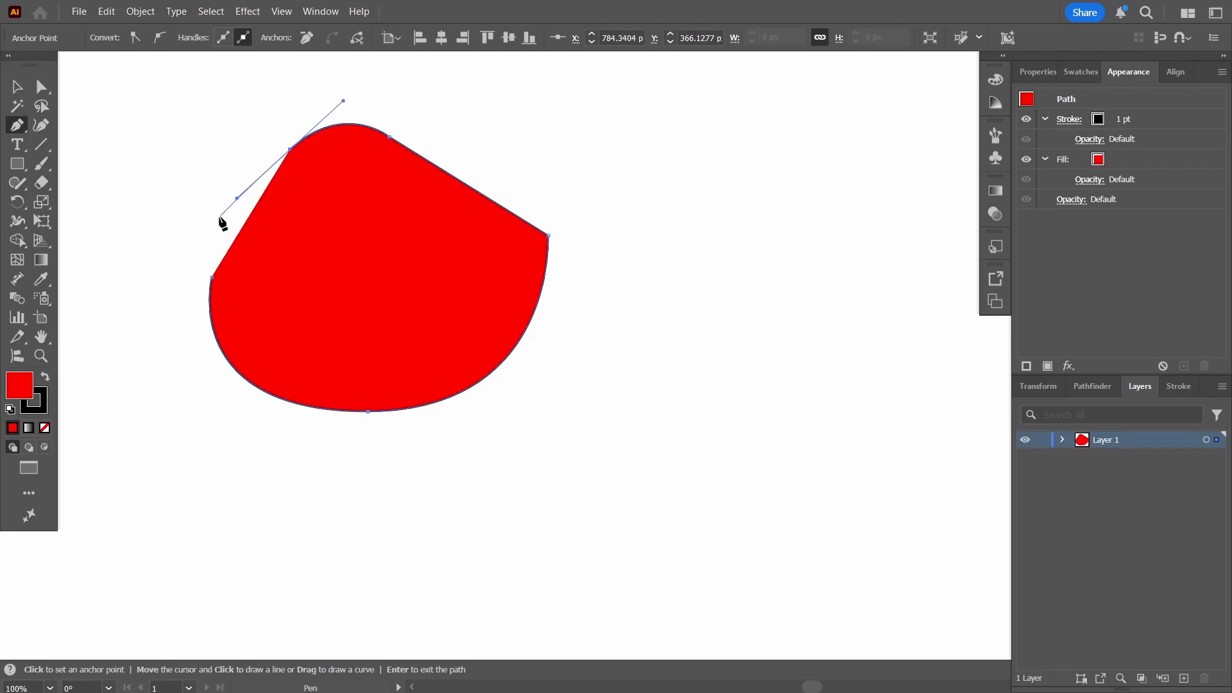
{"action": "left_click", "coordinate": [212, 279]}
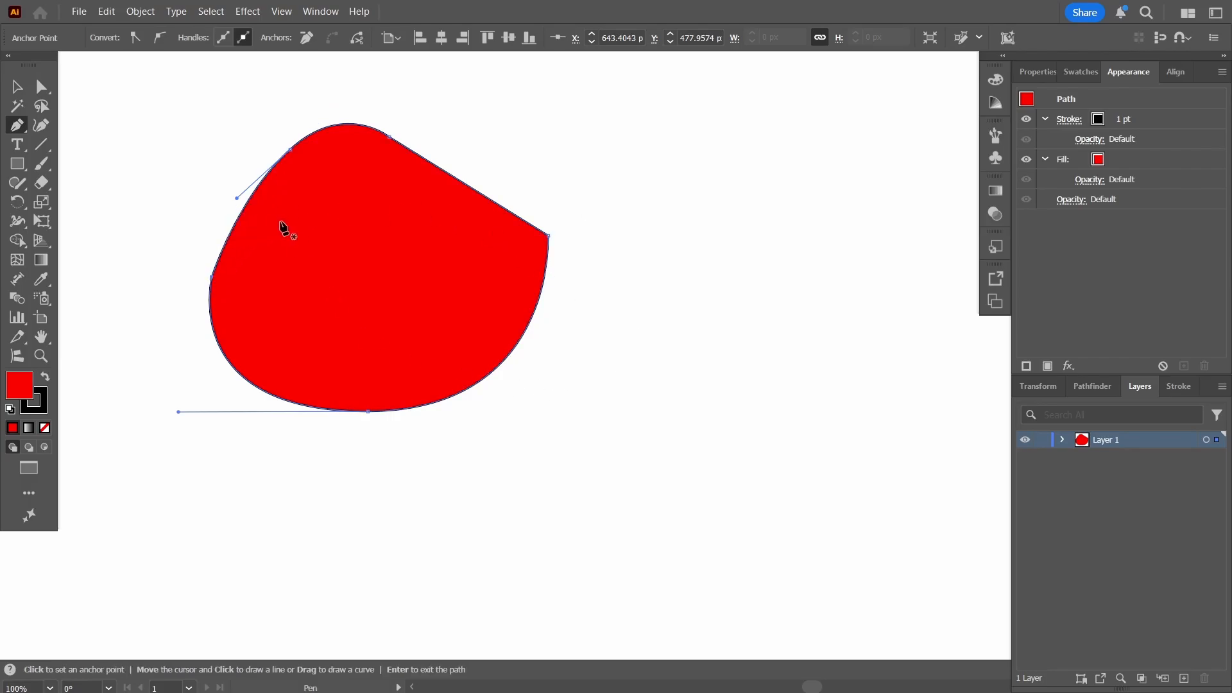
Draw a smaller closed shape beside the rounded one with the Pen tool, with three straight sides and a curved lower edge
{"action": "left_click_drag", "start_coordinate": [600, 418], "coordinate": [721, 468]}
{"action": "left_click", "coordinate": [778, 361]}
{"action": "left_click", "coordinate": [752, 262]}
{"action": "left_click", "coordinate": [605, 311]}
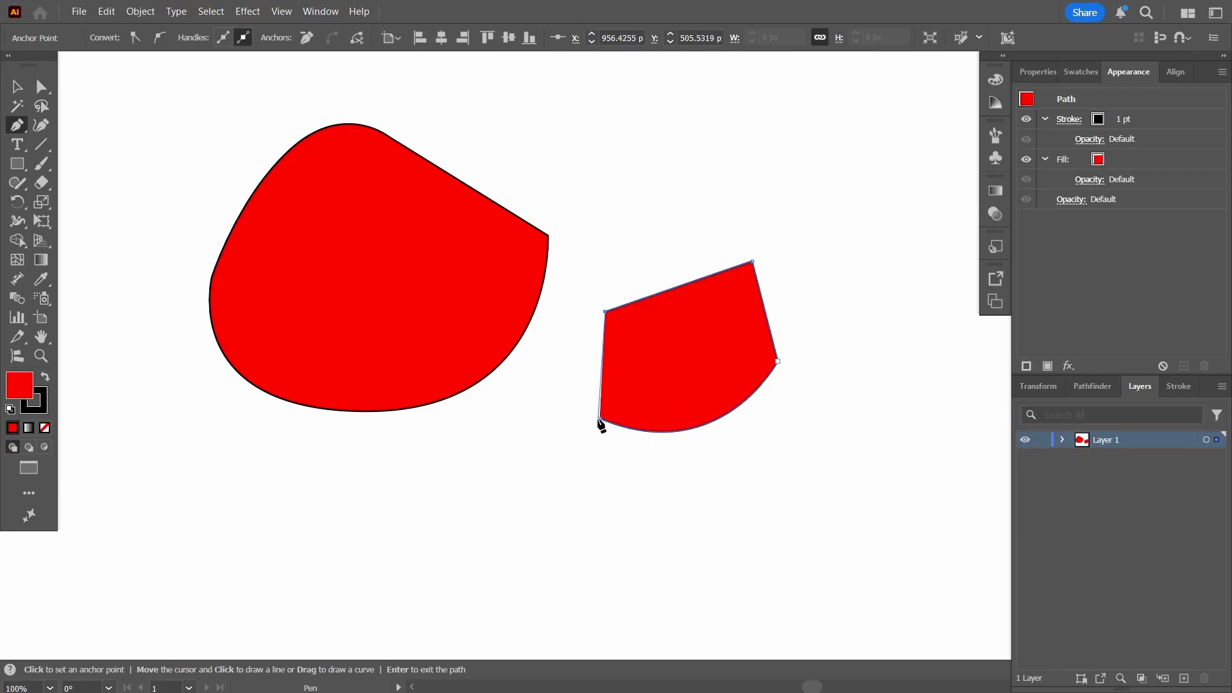
{"action": "left_click", "coordinate": [599, 421]}
Reposition both red shapes on the artboard with the Selection tool and stretch the smaller angular one upward
{"action": "left_click", "coordinate": [17, 90]}
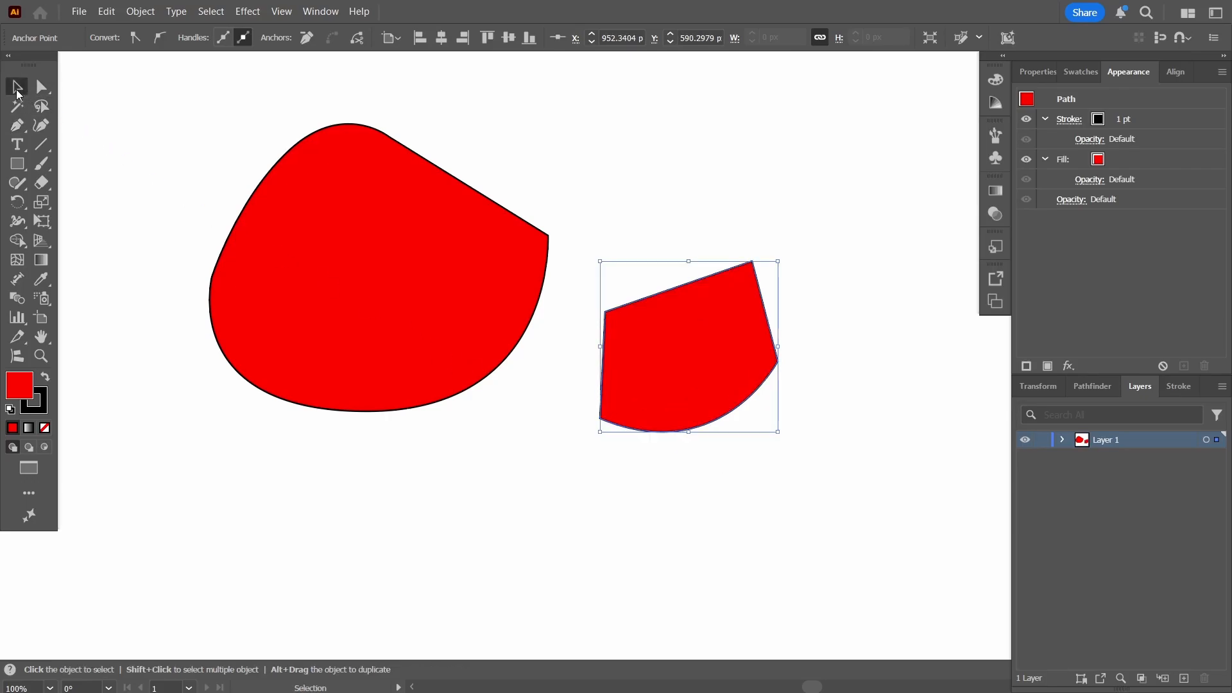
{"action": "left_click_drag", "start_coordinate": [347, 281], "coordinate": [301, 307]}
{"action": "left_click_drag", "start_coordinate": [617, 410], "coordinate": [675, 282]}
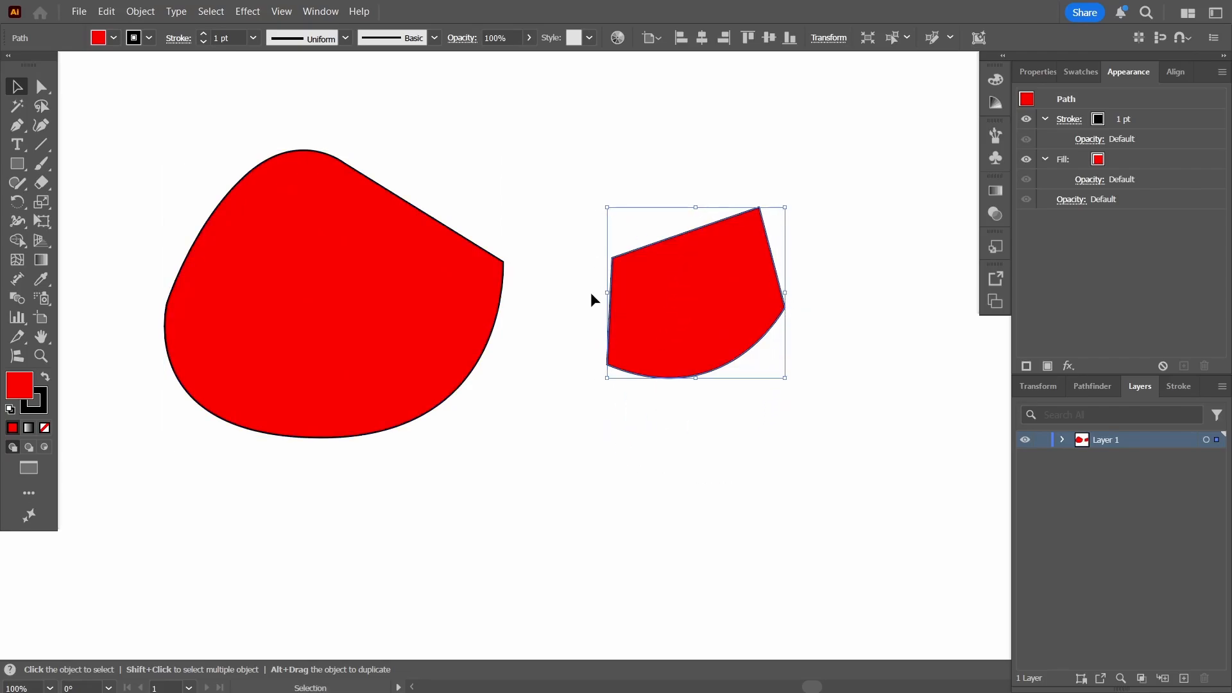
{"action": "left_click_drag", "start_coordinate": [785, 208], "coordinate": [790, 148]}
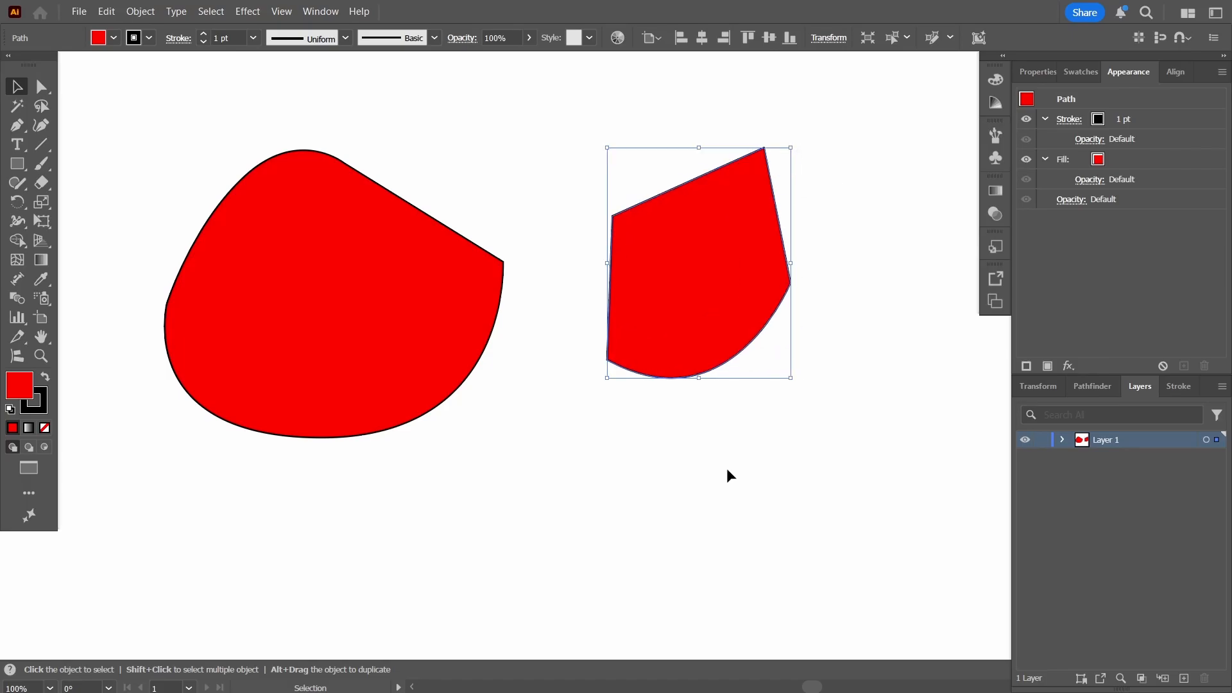
Scale the large rounded shape down to less than half its size, keeping its lower-left corner in place
{"action": "left_click", "coordinate": [361, 389]}
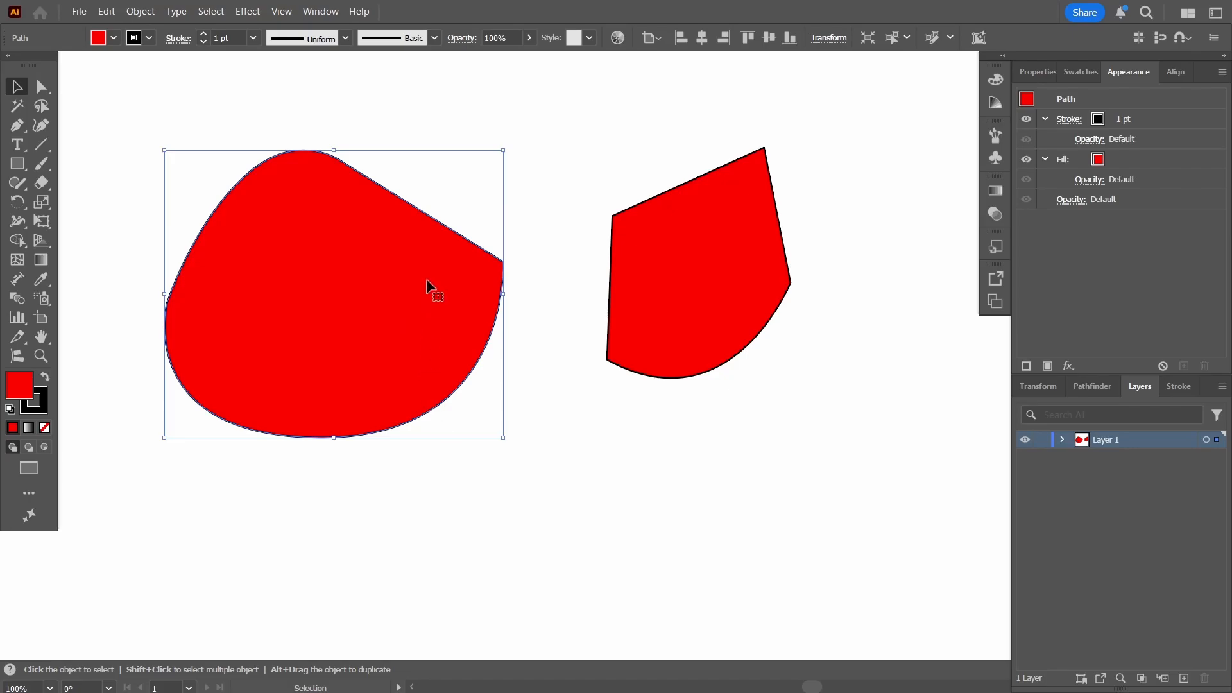
{"action": "left_click", "coordinate": [715, 212]}
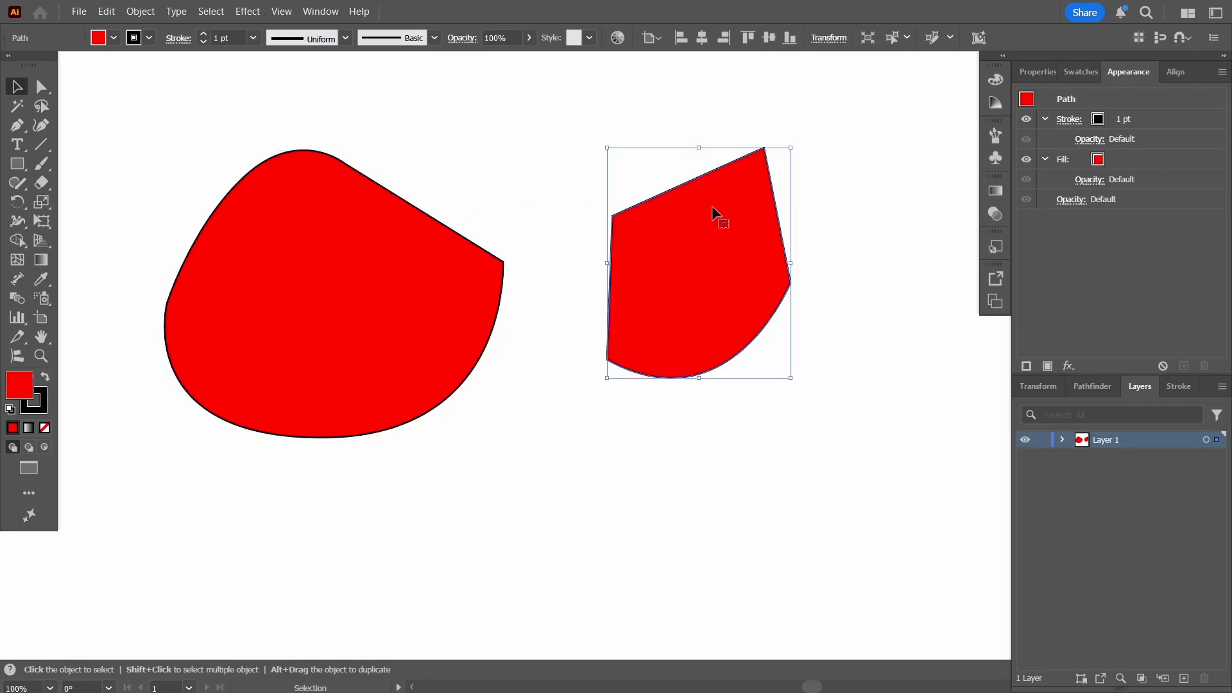
{"action": "left_click", "coordinate": [388, 278]}
{"action": "left_click_drag", "start_coordinate": [504, 151], "coordinate": [368, 323]}
Alternate between the Direct Selection and Selection tools, and select the whole angular shape
{"action": "key", "text": "a"}
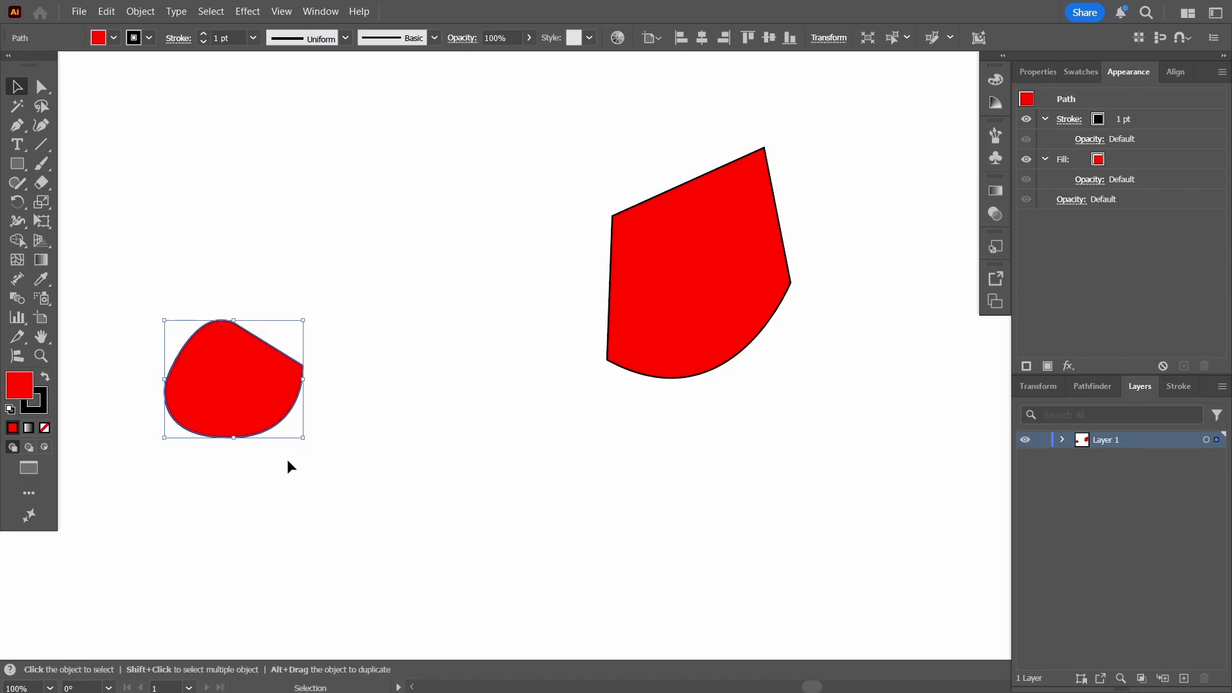
{"action": "key", "text": "v"}
{"action": "key", "text": "a"}
{"action": "key", "text": "v"}
{"action": "left_click", "coordinate": [707, 302]}
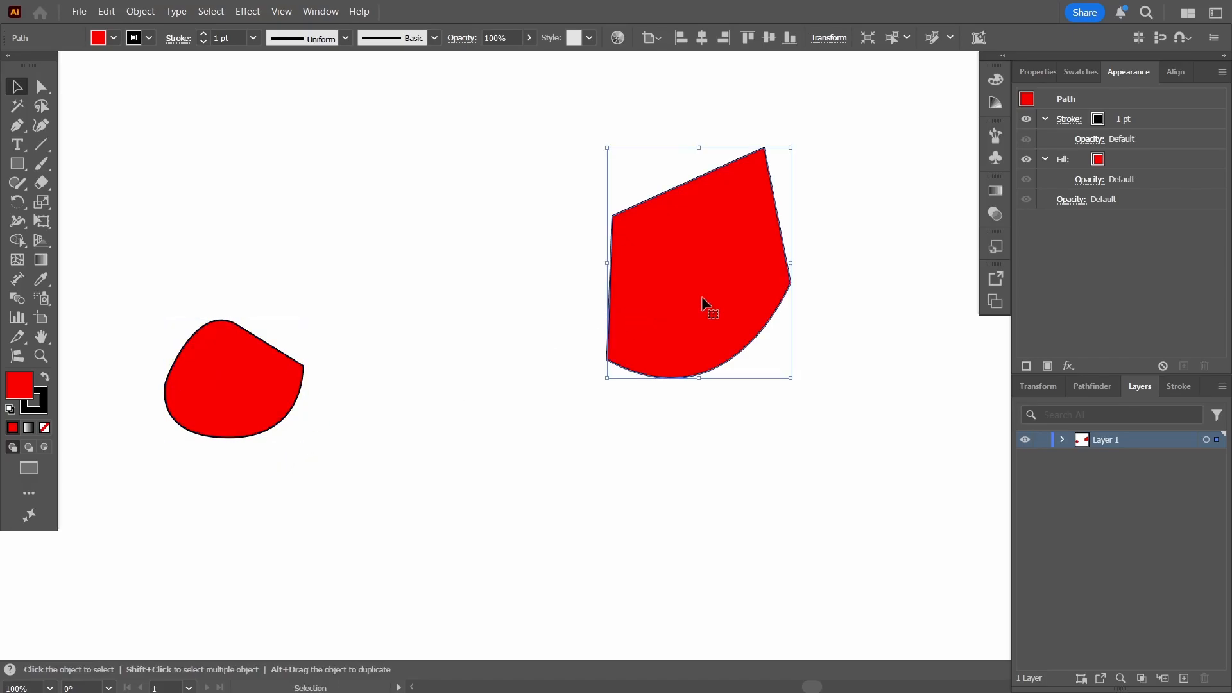
Scale the rounded red shape down proportionally, keeping its upper-left corner in place
{"action": "left_click", "coordinate": [269, 389]}
{"action": "mouse_move", "coordinate": [306, 434]}
{"action": "left_mouse_down"}
{"action": "mouse_move", "coordinate": [437, 522]}
{"action": "mouse_move", "coordinate": [277, 521]}
{"action": "mouse_move", "coordinate": [407, 547]}
{"action": "mouse_move", "coordinate": [407, 558]}
{"action": "mouse_move", "coordinate": [329, 500]}
{"action": "mouse_move", "coordinate": [422, 572]}
{"action": "mouse_move", "coordinate": [385, 539]}
{"action": "mouse_move", "coordinate": [264, 479]}
{"action": "mouse_move", "coordinate": [388, 550]}
{"action": "mouse_move", "coordinate": [306, 442]}
{"action": "left_mouse_up"}
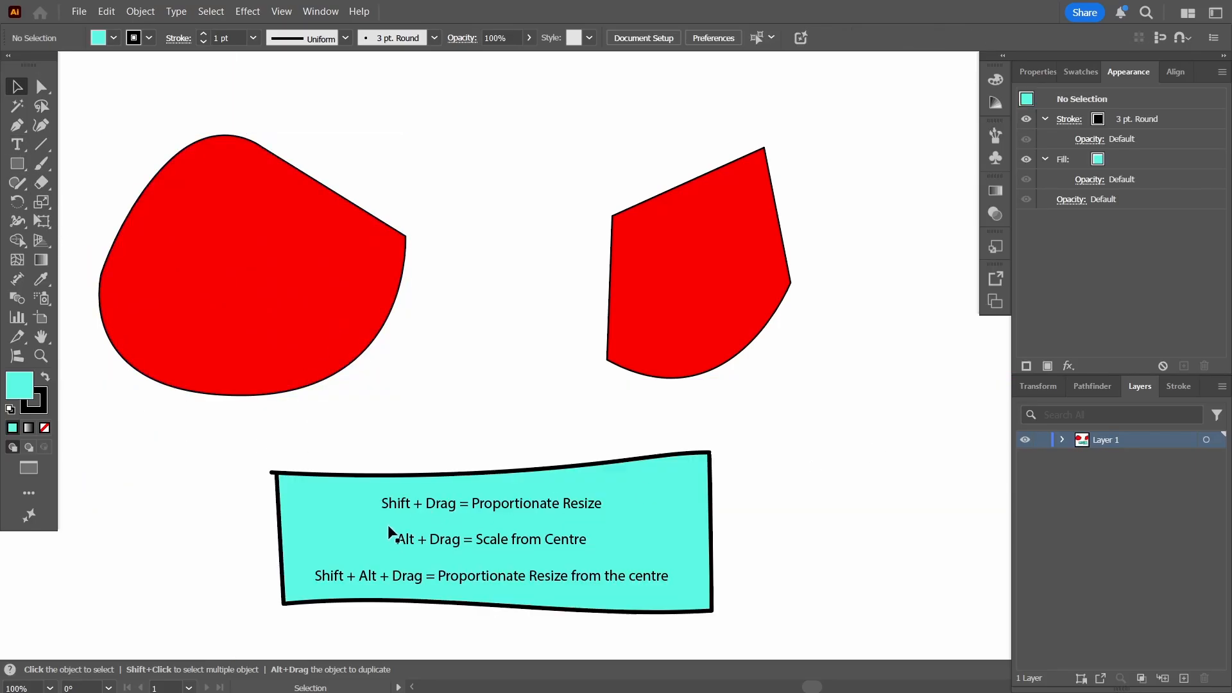
{"action": "left_click", "coordinate": [387, 359]}
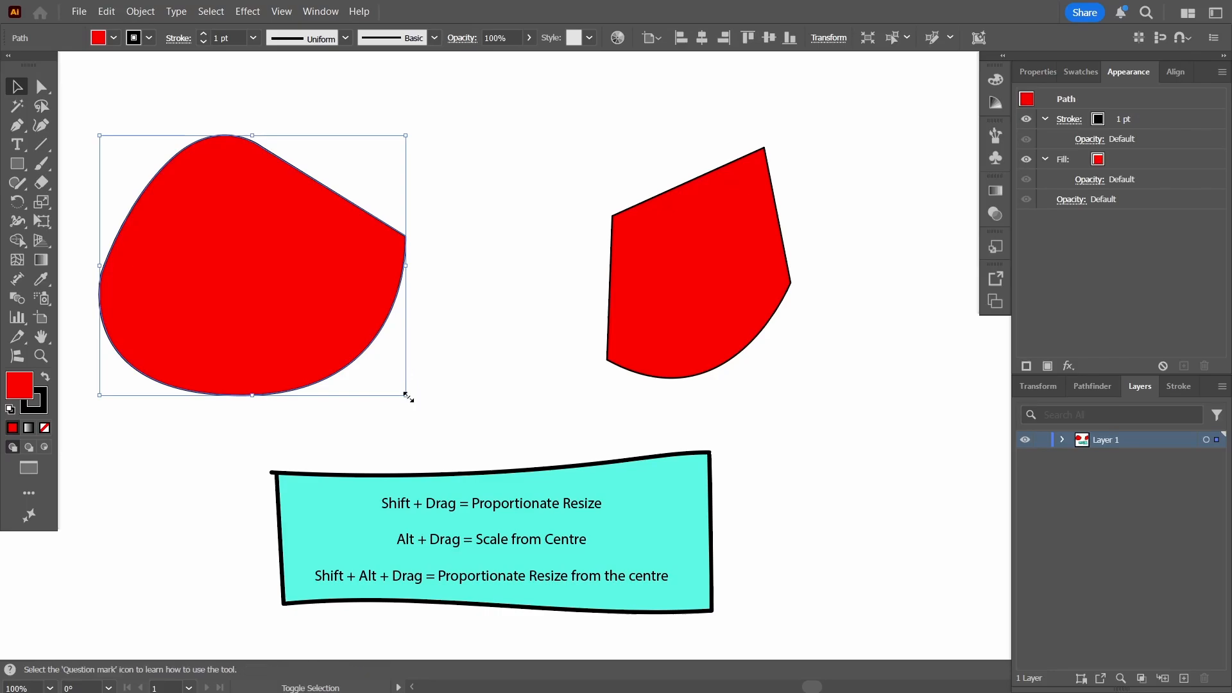
{"action": "left_click_drag", "start_coordinate": [406, 389], "coordinate": [377, 344]}
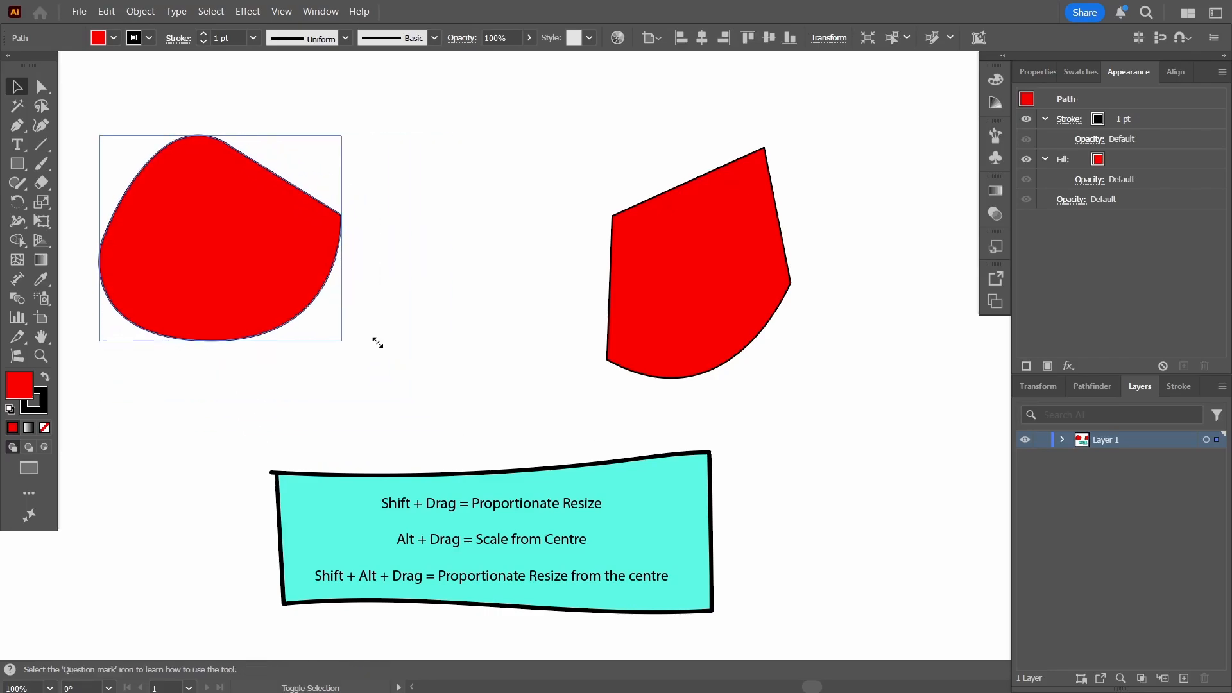
{"action": "left_click", "coordinate": [448, 453]}
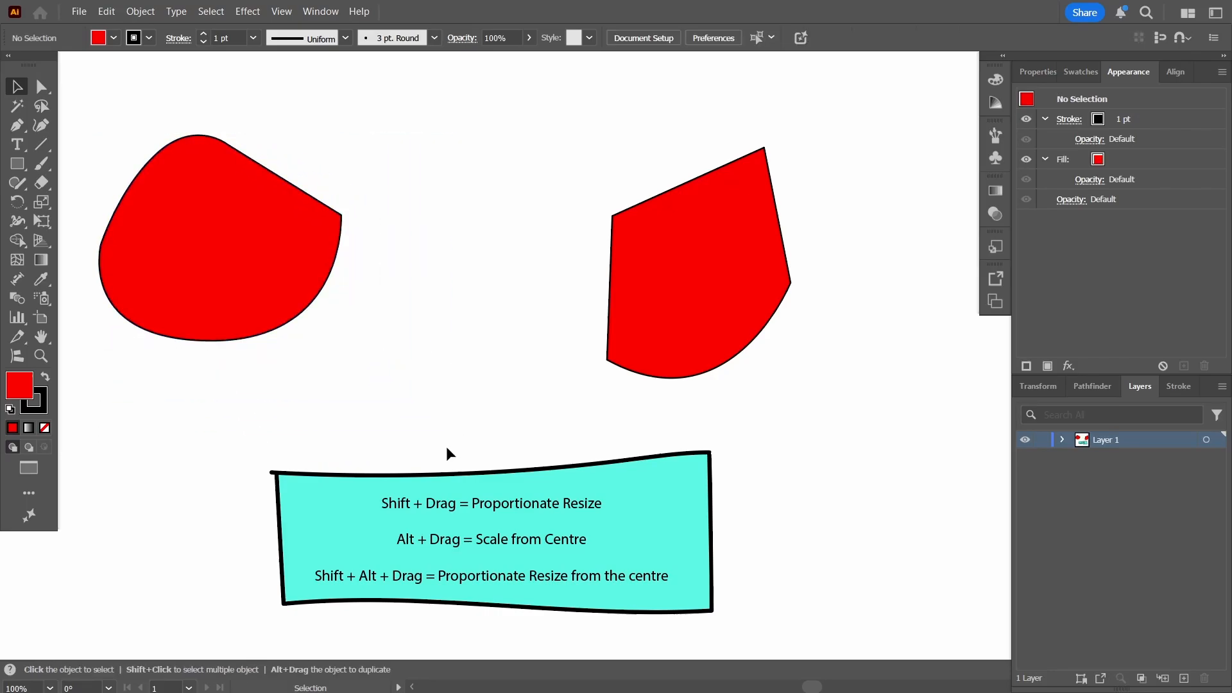
Resize the rounded shape from its centre, first making it narrower and taller, and shrink it proportionally about the centre
{"action": "left_click", "coordinate": [256, 267]}
{"action": "mouse_move", "coordinate": [339, 339]}
{"action": "left_mouse_down"}
{"action": "mouse_move", "coordinate": [359, 360]}
{"action": "mouse_move", "coordinate": [347, 321]}
{"action": "mouse_move", "coordinate": [333, 360]}
{"action": "mouse_move", "coordinate": [294, 317]}
{"action": "mouse_move", "coordinate": [418, 379]}
{"action": "mouse_move", "coordinate": [331, 354]}
{"action": "left_mouse_up"}
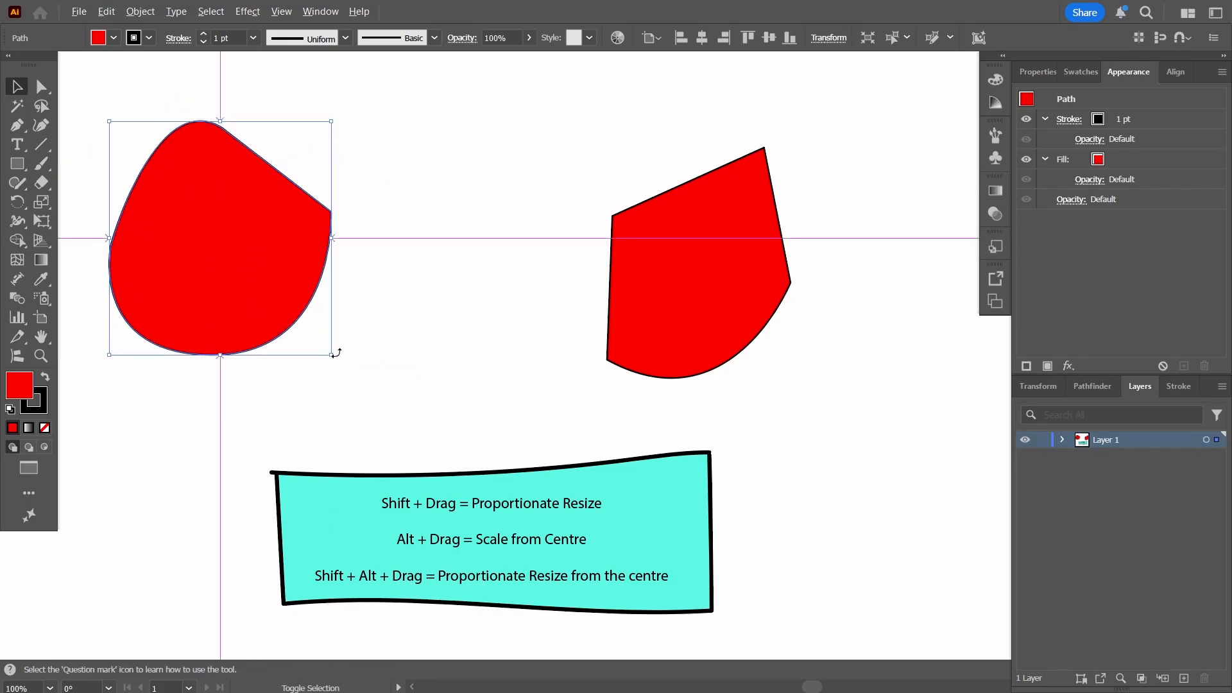
{"action": "mouse_move", "coordinate": [331, 355]}
{"action": "left_mouse_down"}
{"action": "mouse_move", "coordinate": [377, 406]}
{"action": "mouse_move", "coordinate": [424, 418]}
{"action": "mouse_move", "coordinate": [308, 346]}
{"action": "mouse_move", "coordinate": [392, 429]}
{"action": "mouse_move", "coordinate": [317, 360]}
{"action": "left_mouse_up"}
{"action": "left_click", "coordinate": [370, 263]}
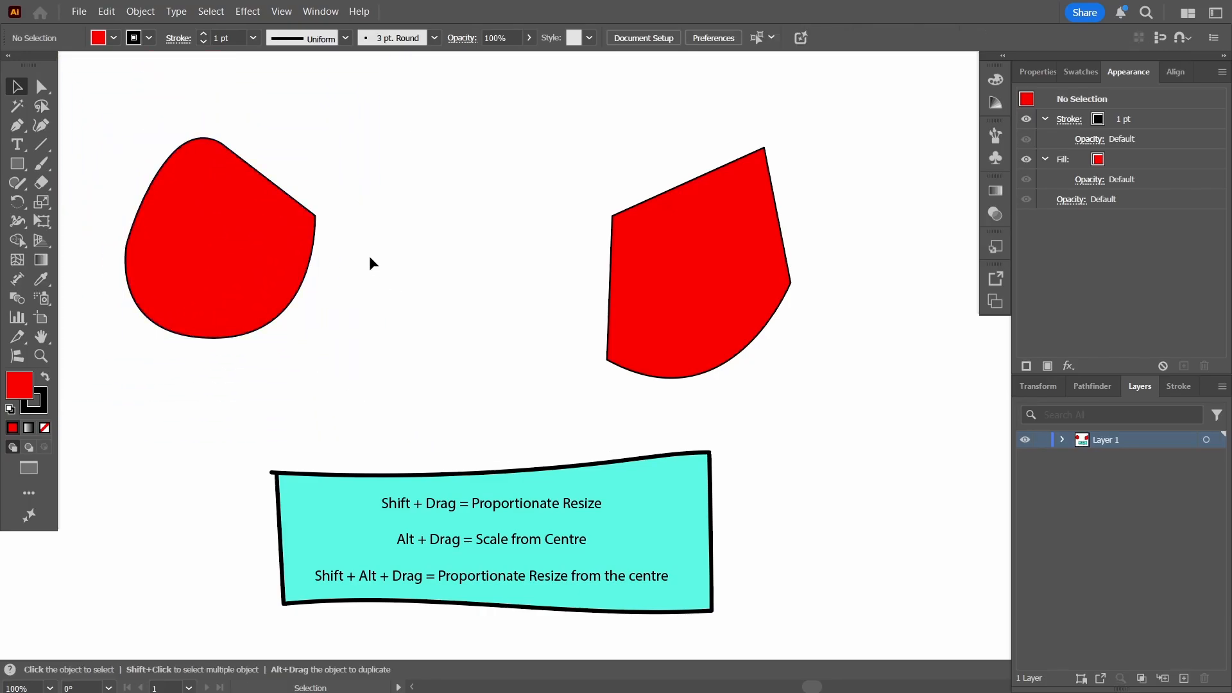
Move the two red shapes closer together above the cyan box and rotate the angular one slightly counter-clockwise
{"action": "left_click_drag", "start_coordinate": [250, 257], "coordinate": [327, 280]}
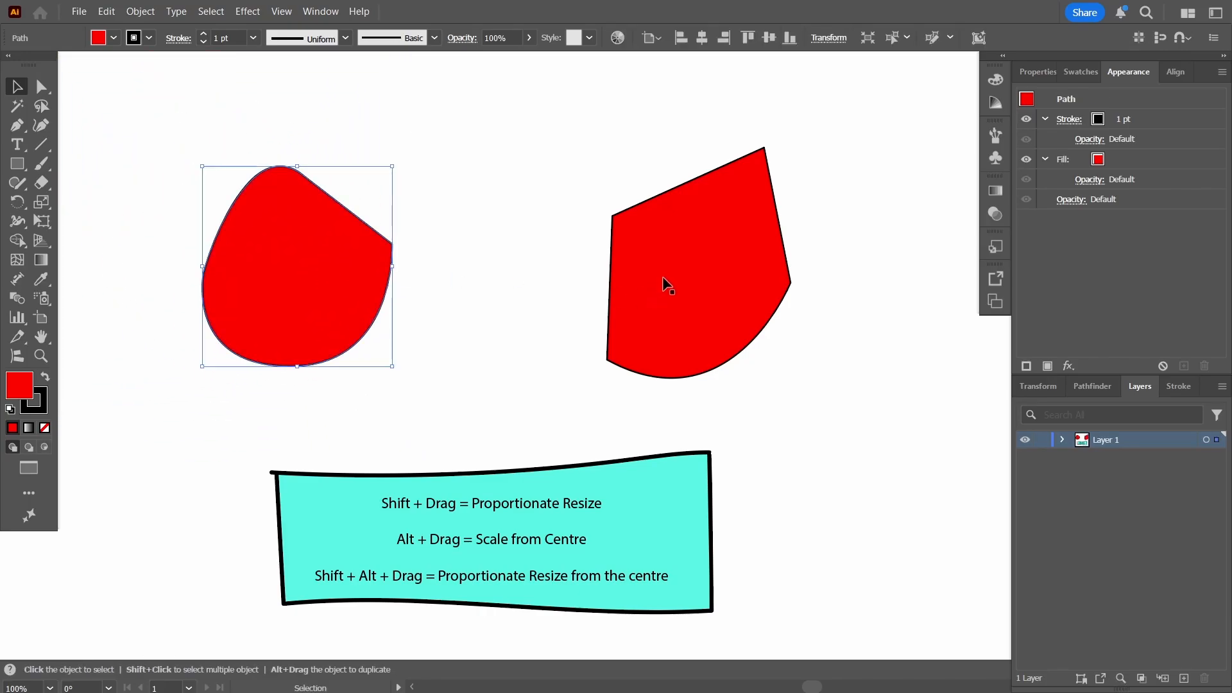
{"action": "left_click_drag", "start_coordinate": [679, 282], "coordinate": [570, 252]}
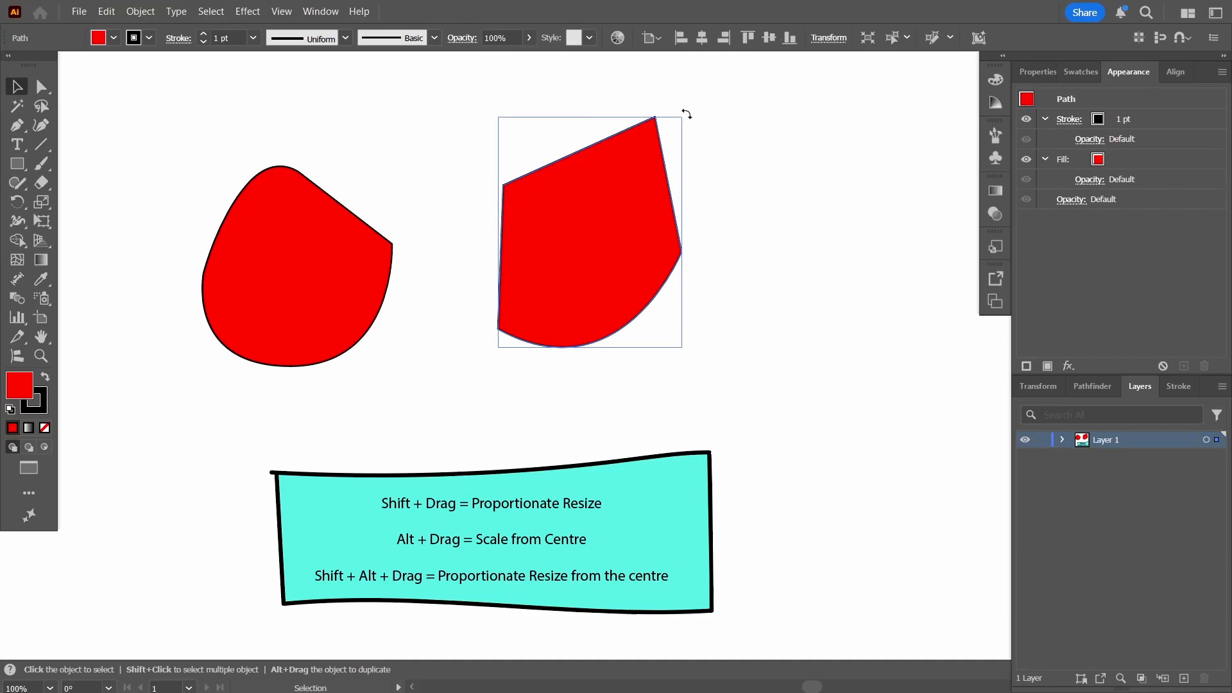
{"action": "left_click_drag", "start_coordinate": [686, 113], "coordinate": [629, 336]}
{"action": "scroll", "coordinate": [720, 365], "scroll_direction": "up", "scroll_amount": 3}
{"action": "scroll", "coordinate": [721, 366], "scroll_direction": "up", "scroll_amount": 1}
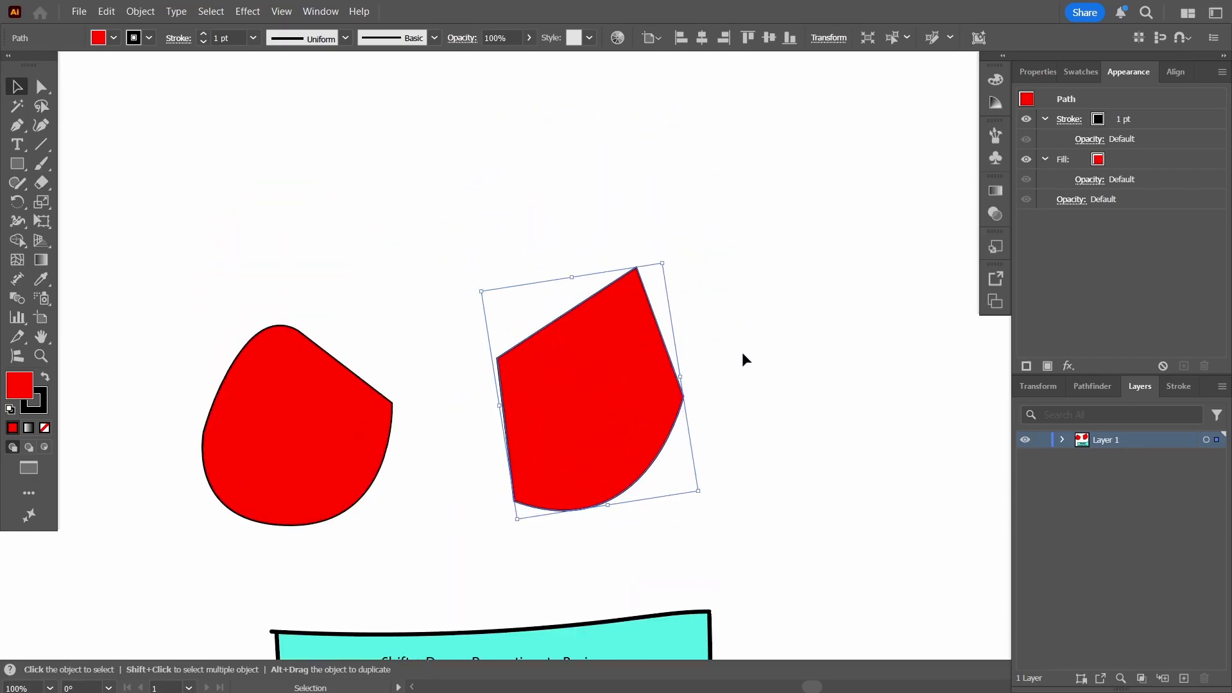
{"action": "scroll", "coordinate": [744, 360], "scroll_direction": "down", "scroll_amount": 5}
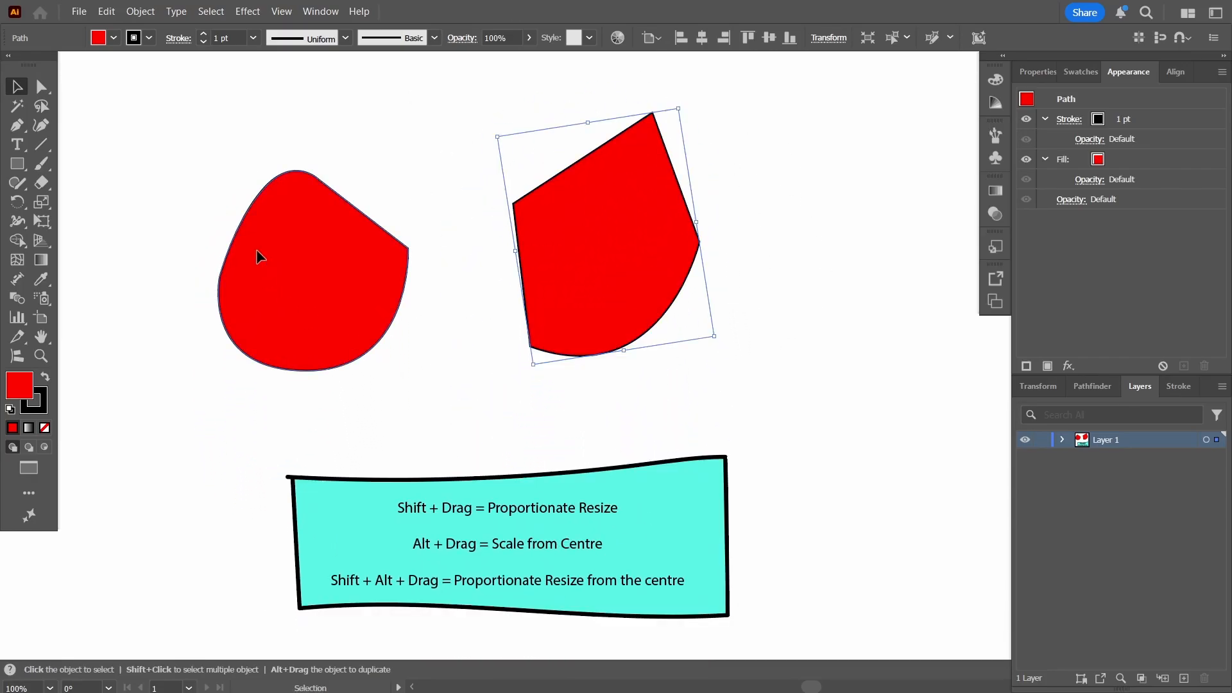
{"action": "left_click_drag", "start_coordinate": [256, 253], "coordinate": [329, 245]}
{"action": "left_click_drag", "start_coordinate": [578, 262], "coordinate": [610, 267]}
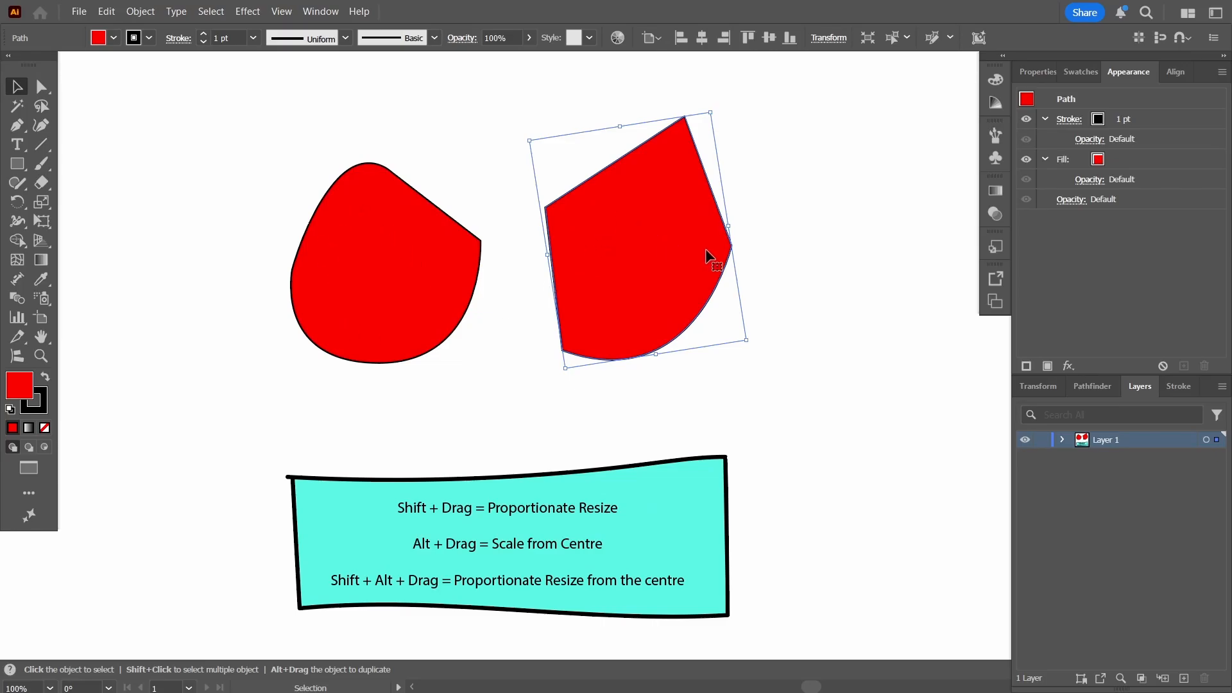
Delete the angular shape and copy the rounded shape to the clipboard
{"action": "key", "text": "Delete"}
{"action": "left_click", "coordinate": [390, 271]}
{"action": "right_click", "coordinate": [399, 262]}
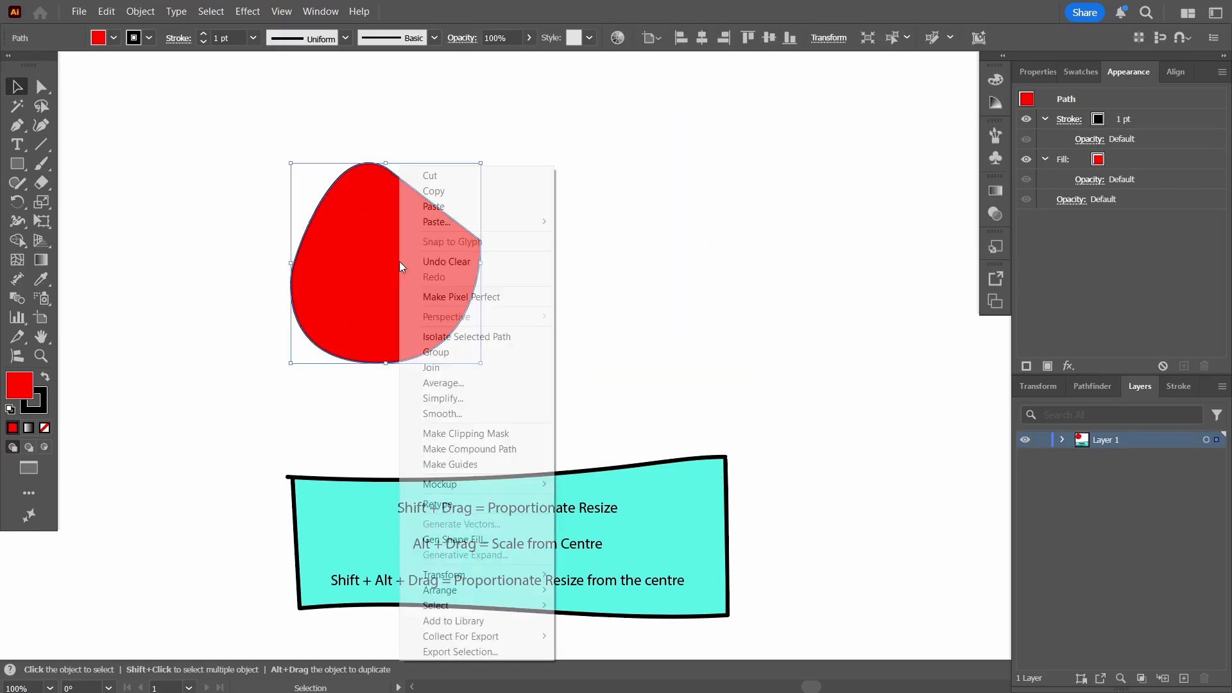
{"action": "left_click", "coordinate": [459, 192]}
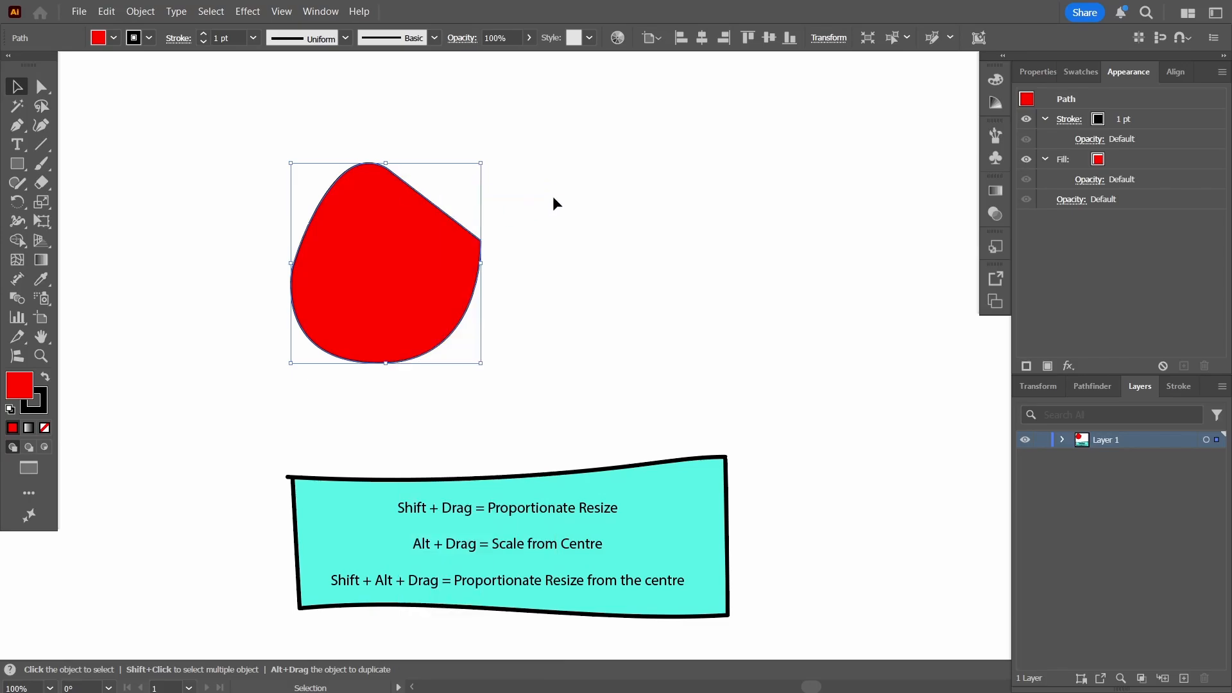
Paste a duplicate of the rounded shape and place it beside the original at roughly the same height
{"action": "left_click", "coordinate": [588, 251]}
{"action": "left_click", "coordinate": [354, 274]}
{"action": "key", "text": "a"}
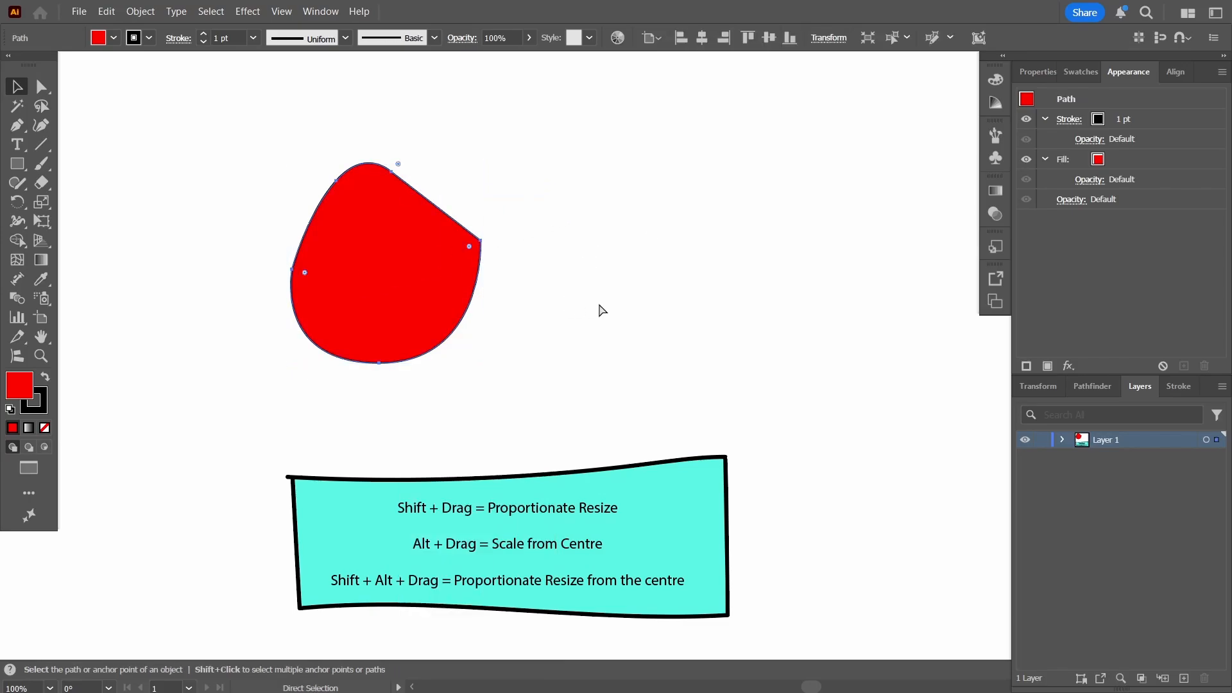
{"action": "key", "text": "ctrl+v"}
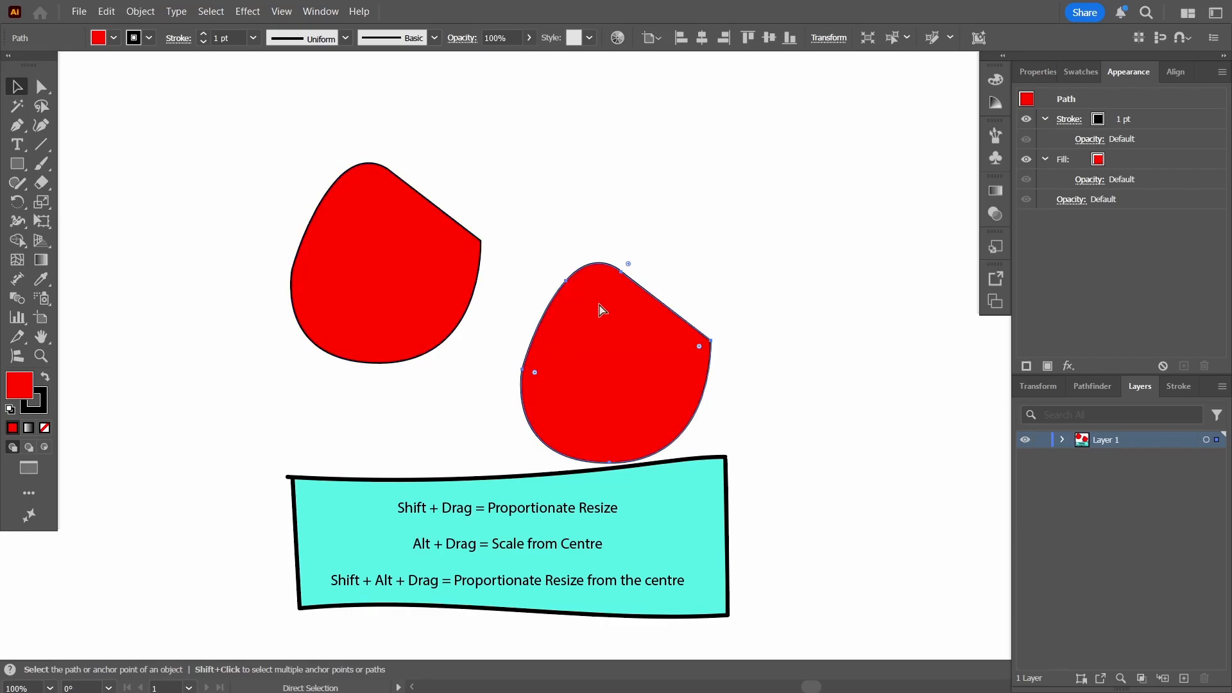
{"action": "left_click_drag", "start_coordinate": [593, 344], "coordinate": [624, 234]}
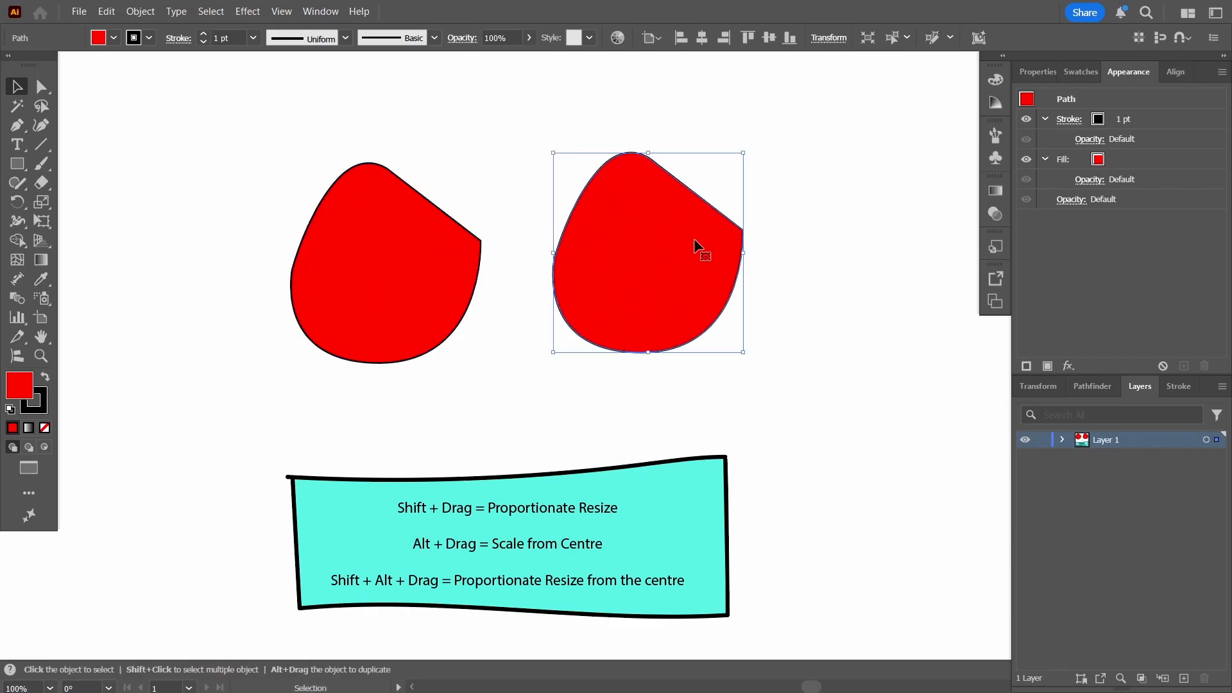
Rotate the duplicate shape by about 175° and shift it slightly closer to the original
{"action": "left_click_drag", "start_coordinate": [749, 354], "coordinate": [510, 88]}
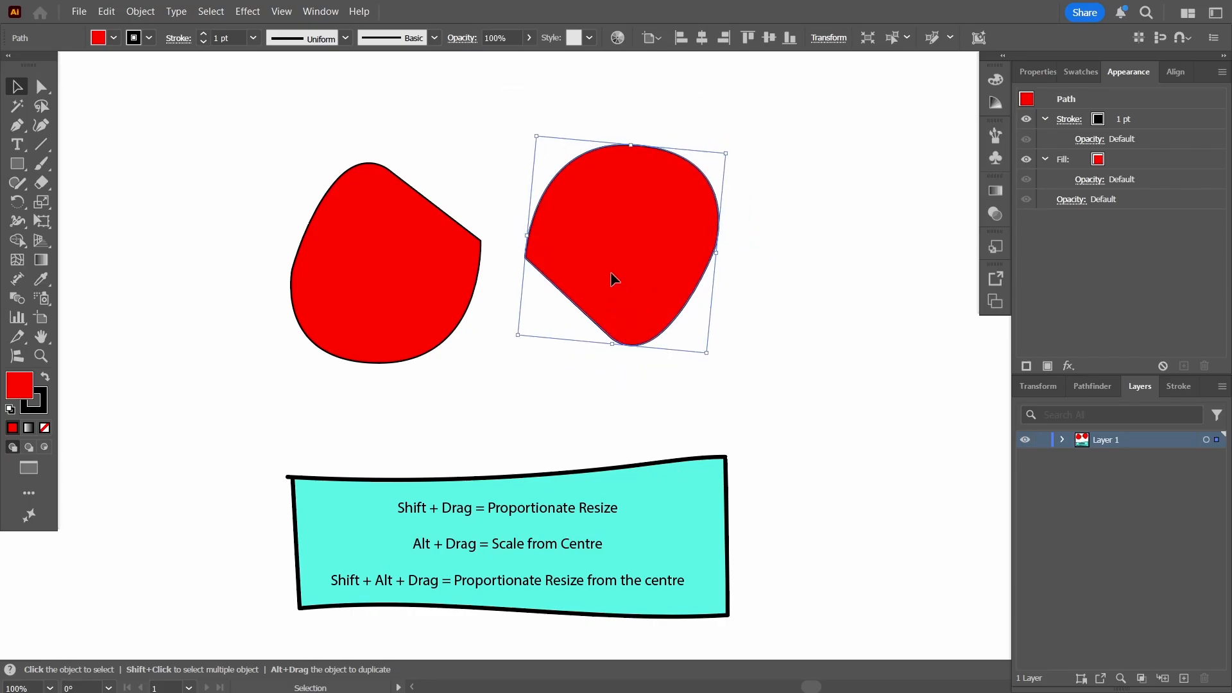
{"action": "mouse_move", "coordinate": [610, 273]}
{"action": "left_mouse_down"}
{"action": "mouse_move", "coordinate": [598, 259]}
{"action": "mouse_move", "coordinate": [597, 271]}
{"action": "left_mouse_up"}
{"action": "left_click", "coordinate": [505, 289]}
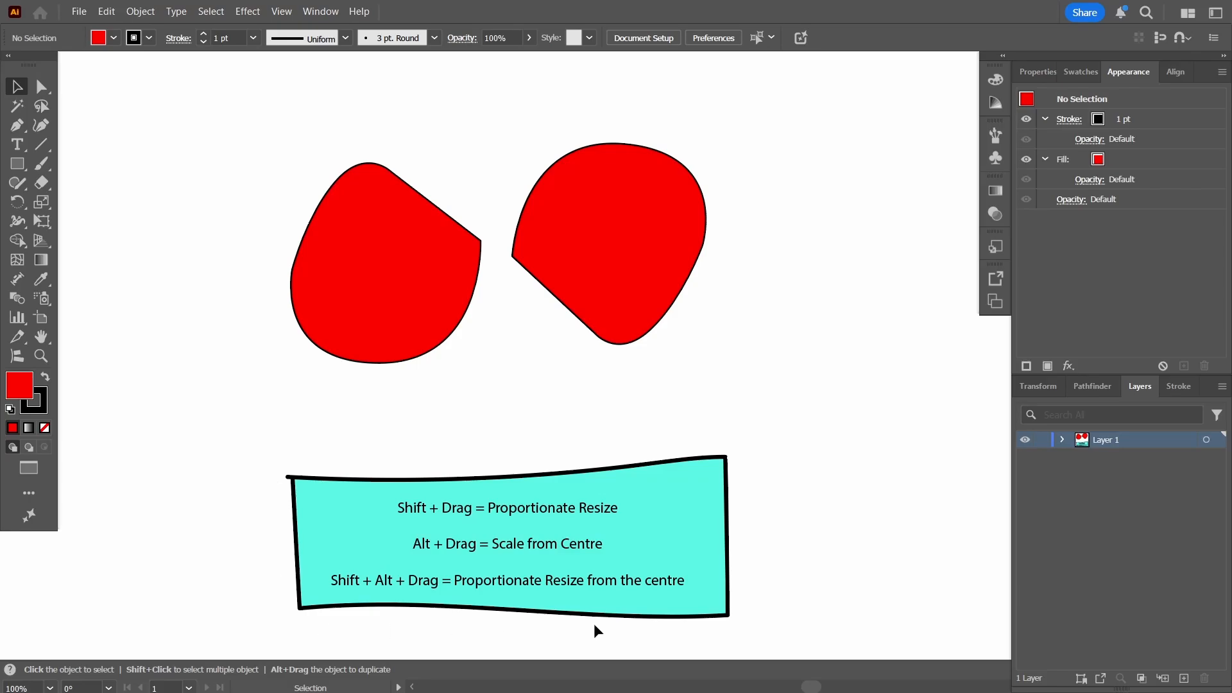
Try framing the red shapes and the cyan box with one freehand Paintbrush stroke, and undo it
{"action": "left_click", "coordinate": [40, 165]}
{"action": "mouse_move", "coordinate": [226, 135]}
{"action": "left_mouse_down"}
{"action": "mouse_move", "coordinate": [249, 642]}
{"action": "mouse_move", "coordinate": [228, 164]}
{"action": "left_mouse_up"}
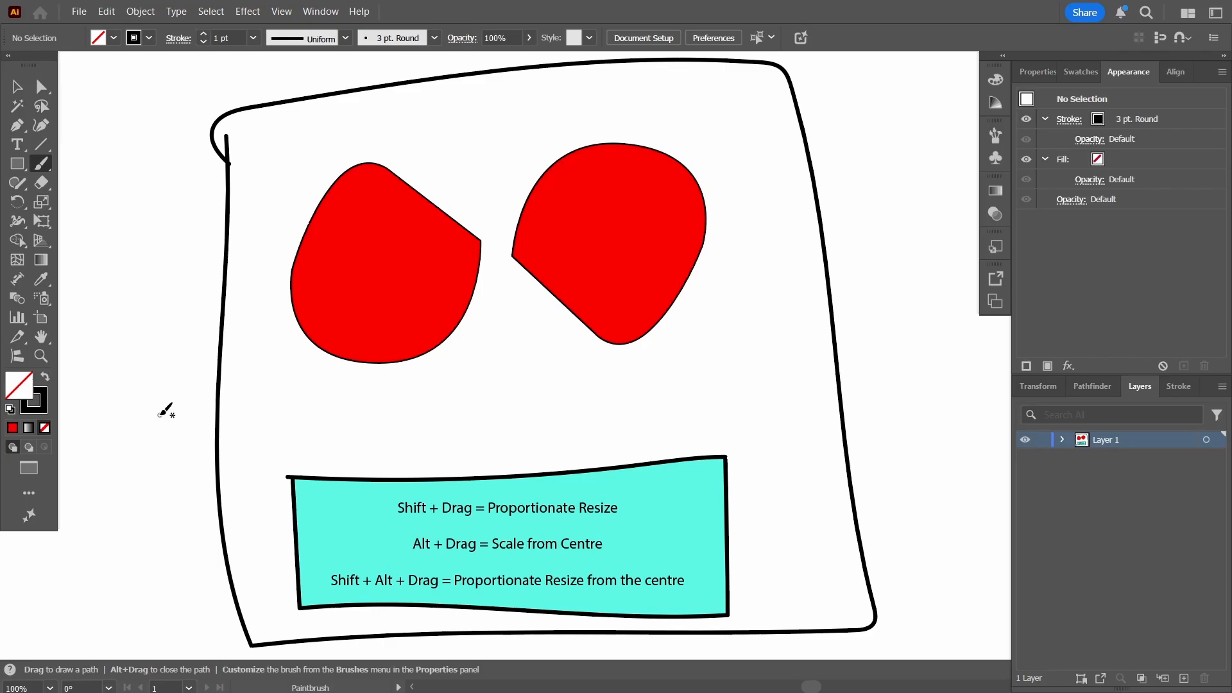
{"action": "key", "text": "ctrl+z"}
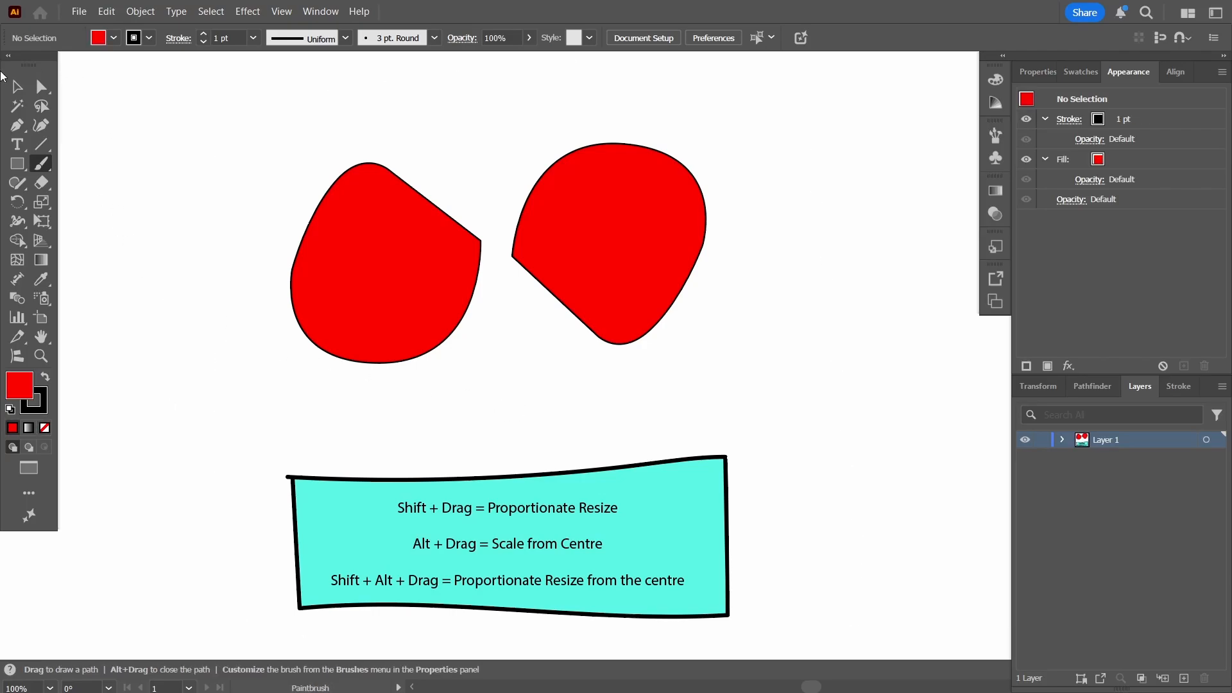
Select the rotated duplicate and review its swatches, appearance attributes and transform properties
{"action": "left_click", "coordinate": [17, 86]}
{"action": "left_click", "coordinate": [448, 308]}
{"action": "left_click", "coordinate": [608, 306]}
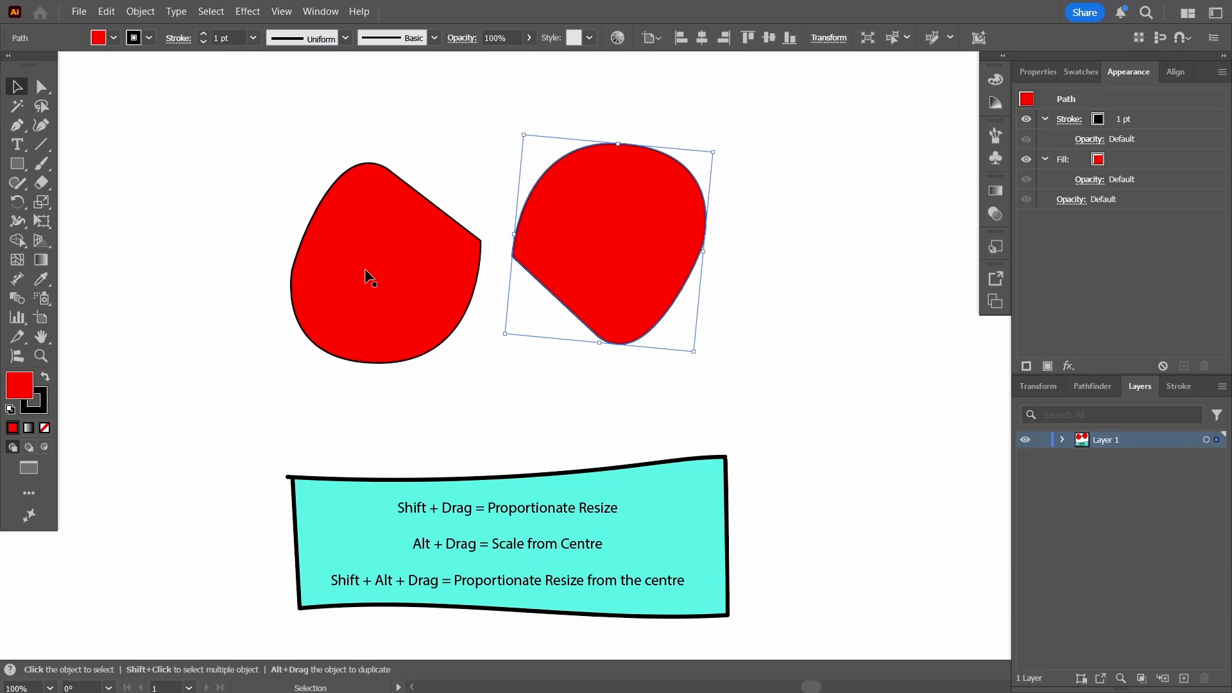
{"action": "left_click", "coordinate": [1038, 72]}
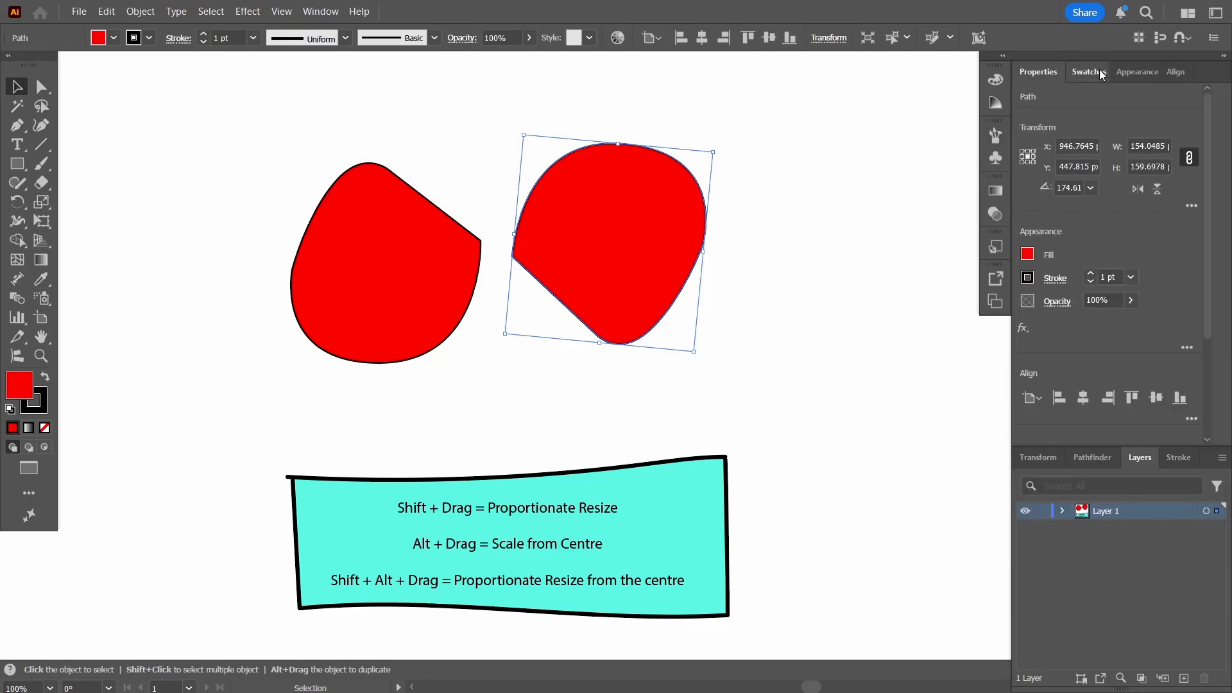
{"action": "left_click", "coordinate": [1076, 72]}
{"action": "left_click", "coordinate": [1136, 72]}
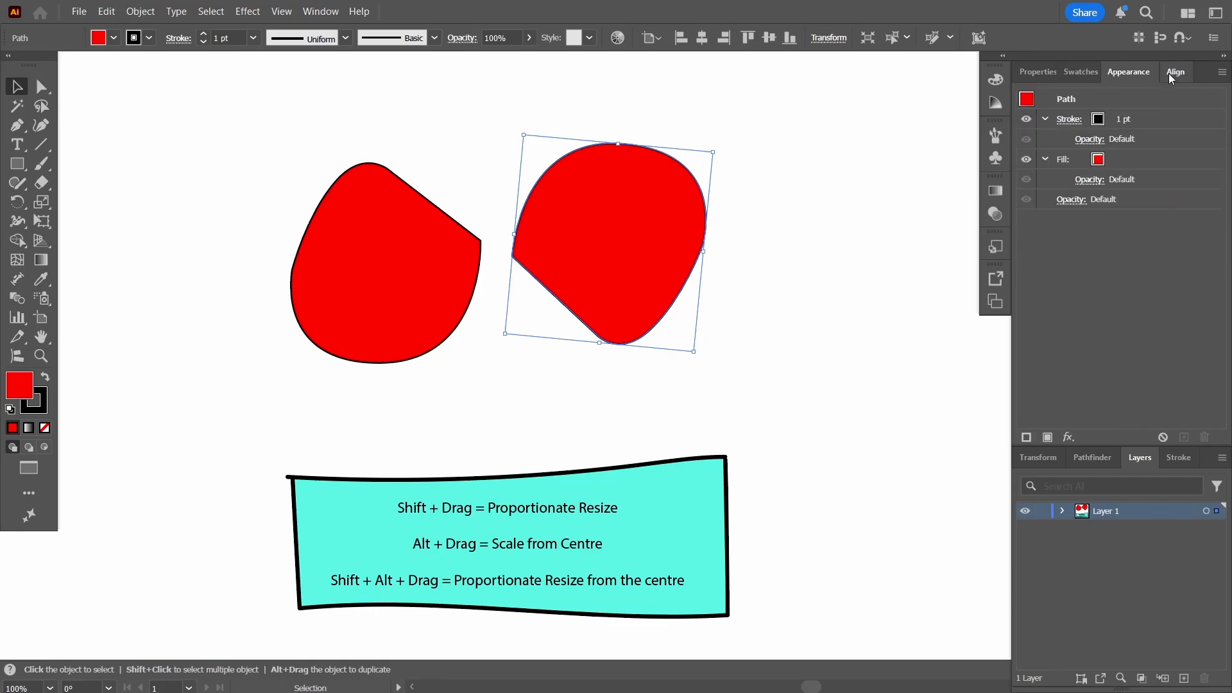
{"action": "left_click", "coordinate": [1051, 73]}
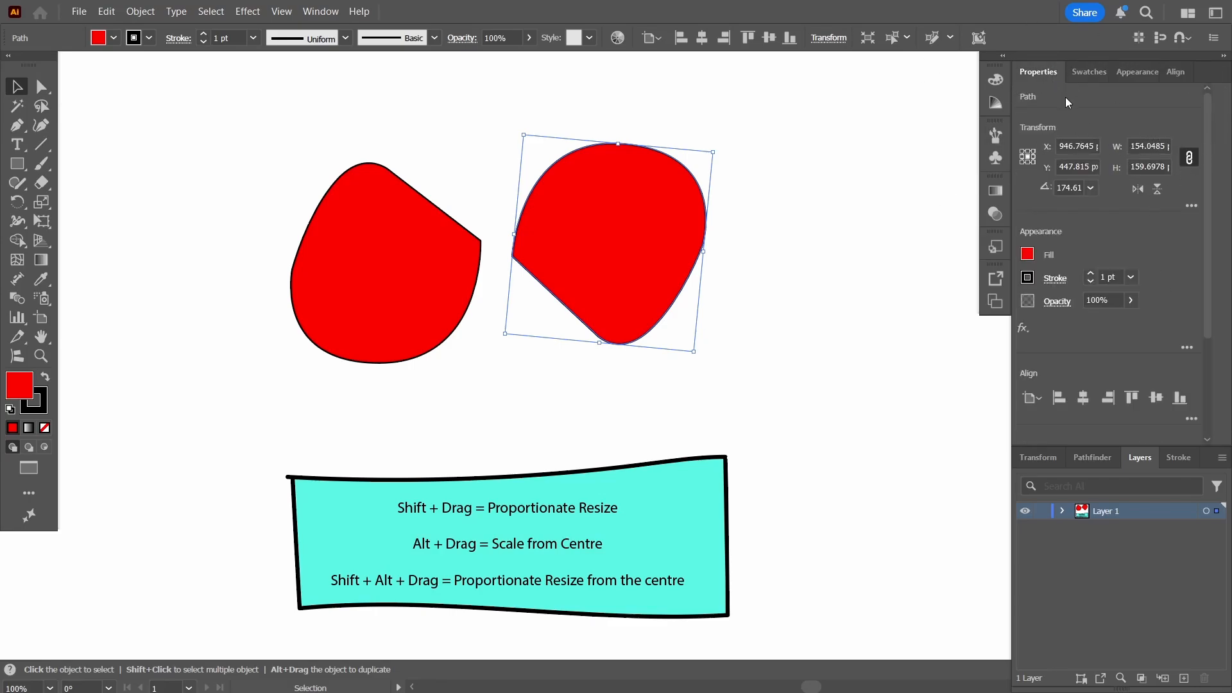
{"action": "mouse_move", "coordinate": [1207, 164]}
{"action": "left_mouse_down"}
{"action": "mouse_move", "coordinate": [1207, 217]}
{"action": "mouse_move", "coordinate": [1207, 160]}
{"action": "left_mouse_up"}
Shift the original rounded shape slightly with the Selection tool, and move it again with the Direct Selection tool
{"action": "left_click_drag", "start_coordinate": [379, 263], "coordinate": [417, 263]}
{"action": "left_click", "coordinate": [167, 126]}
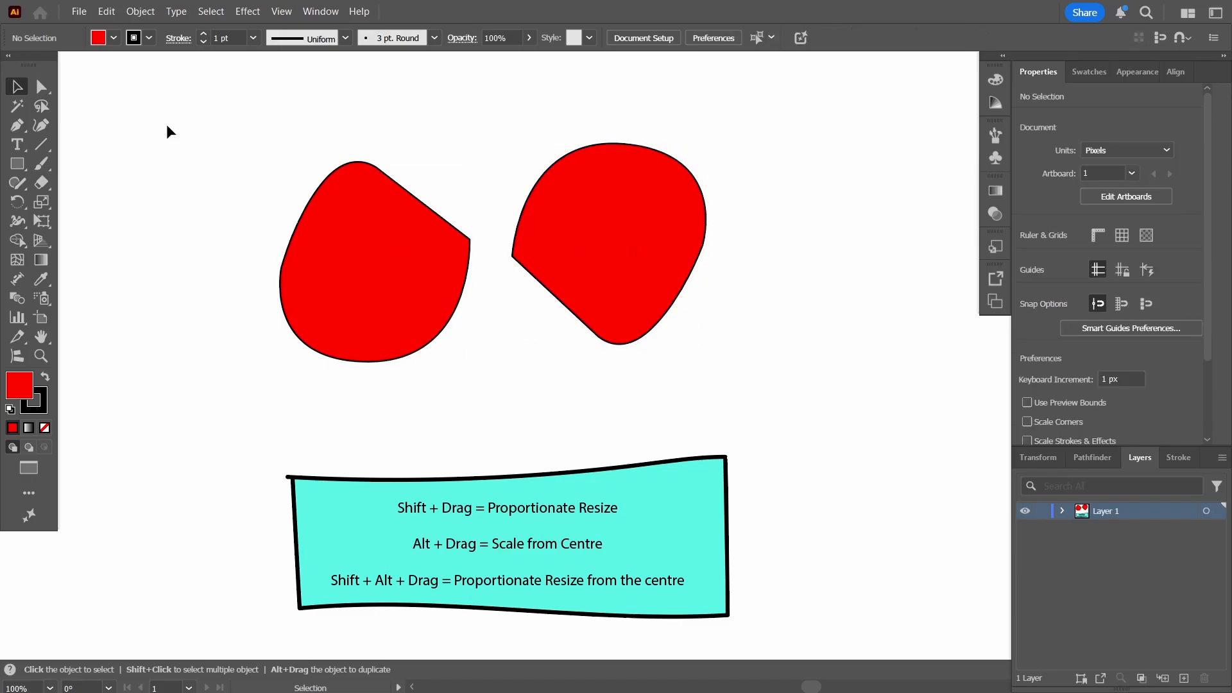
{"action": "left_click", "coordinate": [43, 91]}
{"action": "left_click", "coordinate": [360, 275]}
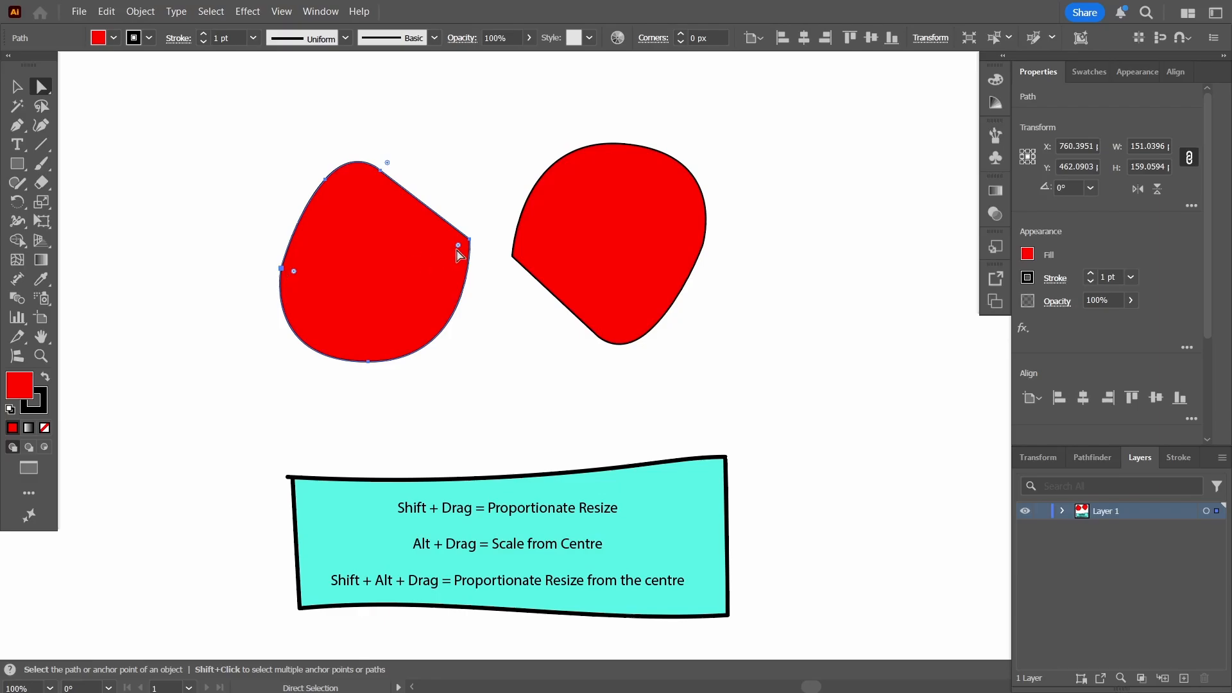
{"action": "scroll", "coordinate": [460, 255], "scroll_direction": "up", "scroll_amount": 3}
{"action": "left_click_drag", "start_coordinate": [500, 228], "coordinate": [556, 209]}
{"action": "key", "text": "ctrl+minus"}
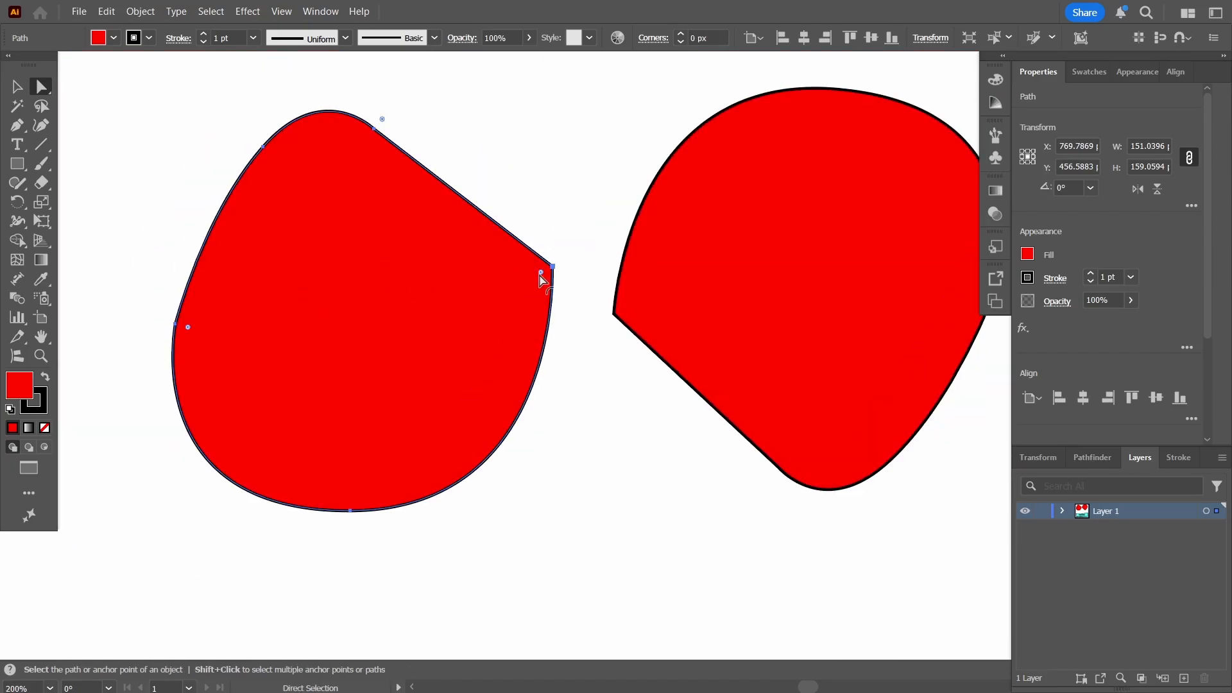
{"action": "mouse_move", "coordinate": [541, 273]}
{"action": "left_mouse_down"}
{"action": "mouse_move", "coordinate": [421, 322]}
{"action": "mouse_move", "coordinate": [550, 267]}
{"action": "left_mouse_up"}
Pan the canvas with the Hand tool, both chosen directly and held temporarily, to view both red shapes
{"action": "left_click", "coordinate": [39, 339]}
{"action": "left_click_drag", "start_coordinate": [522, 164], "coordinate": [533, 186]}
{"action": "left_click", "coordinate": [18, 93]}
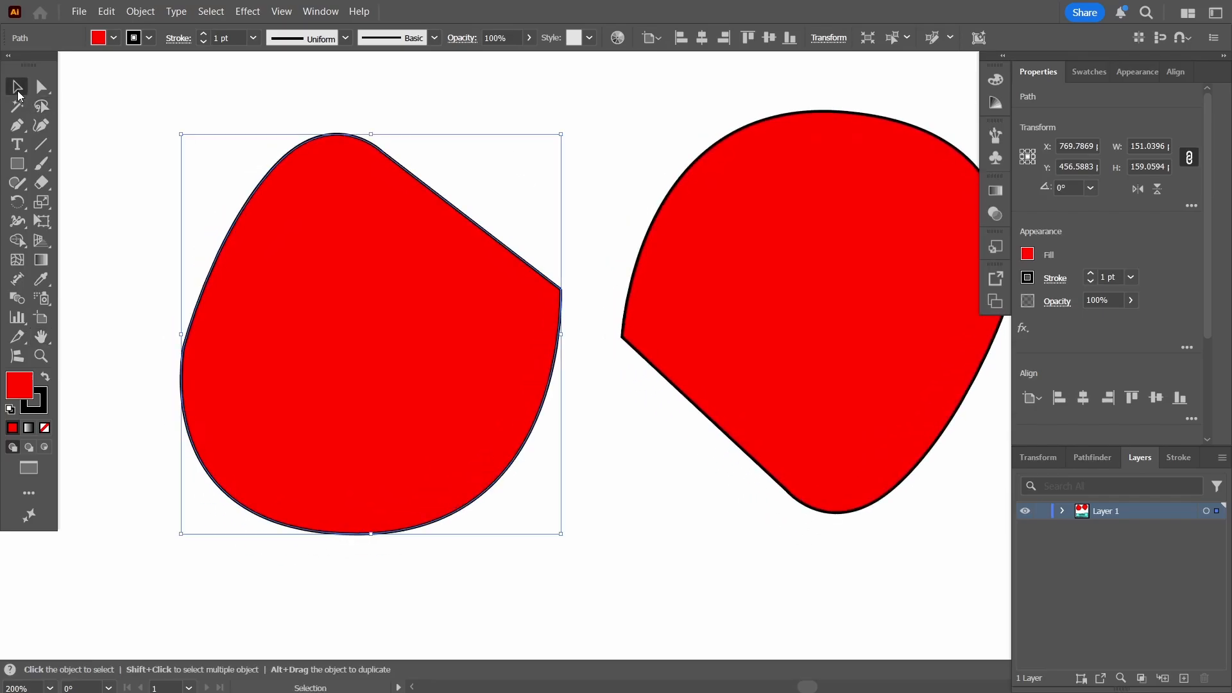
{"action": "left_click", "coordinate": [576, 152]}
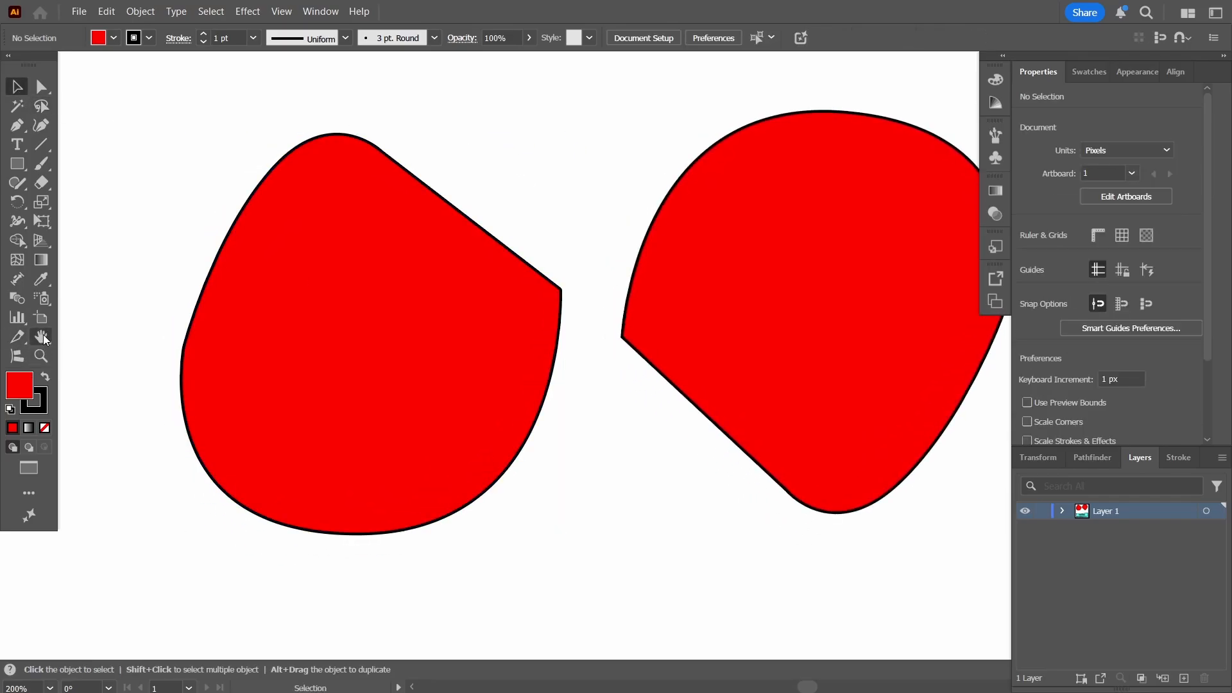
{"action": "key", "text": "space"}
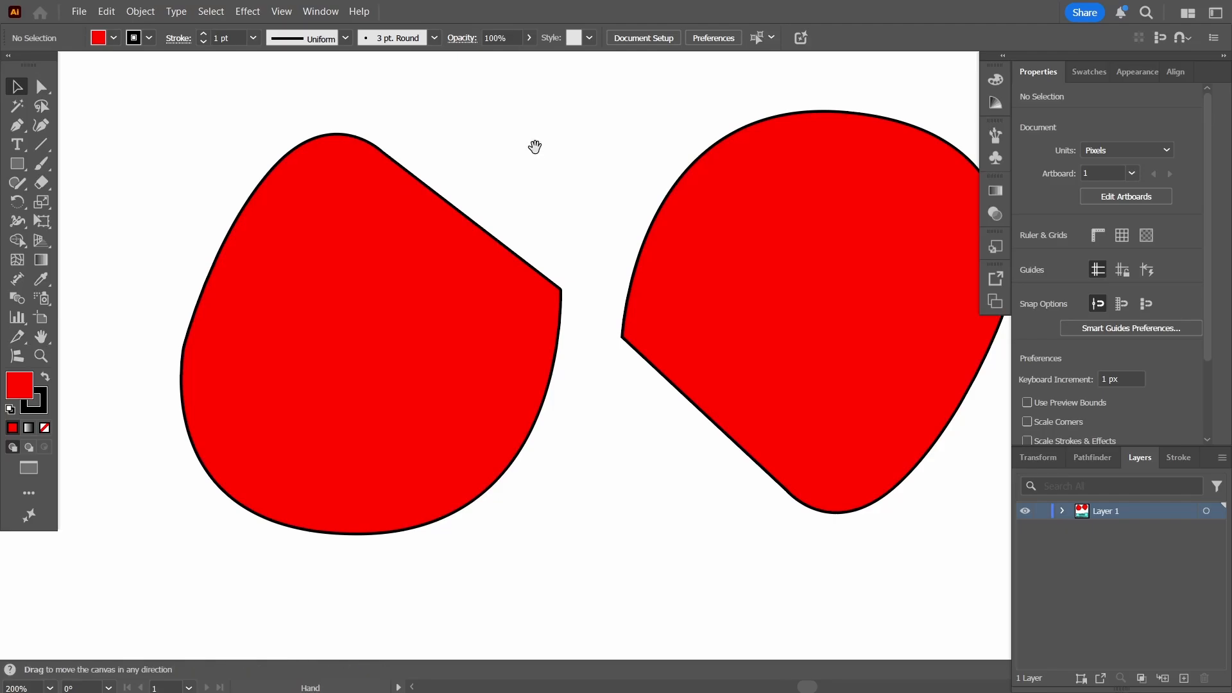
{"action": "left_click_drag", "start_coordinate": [534, 146], "coordinate": [474, 165]}
{"action": "key", "text": "space"}
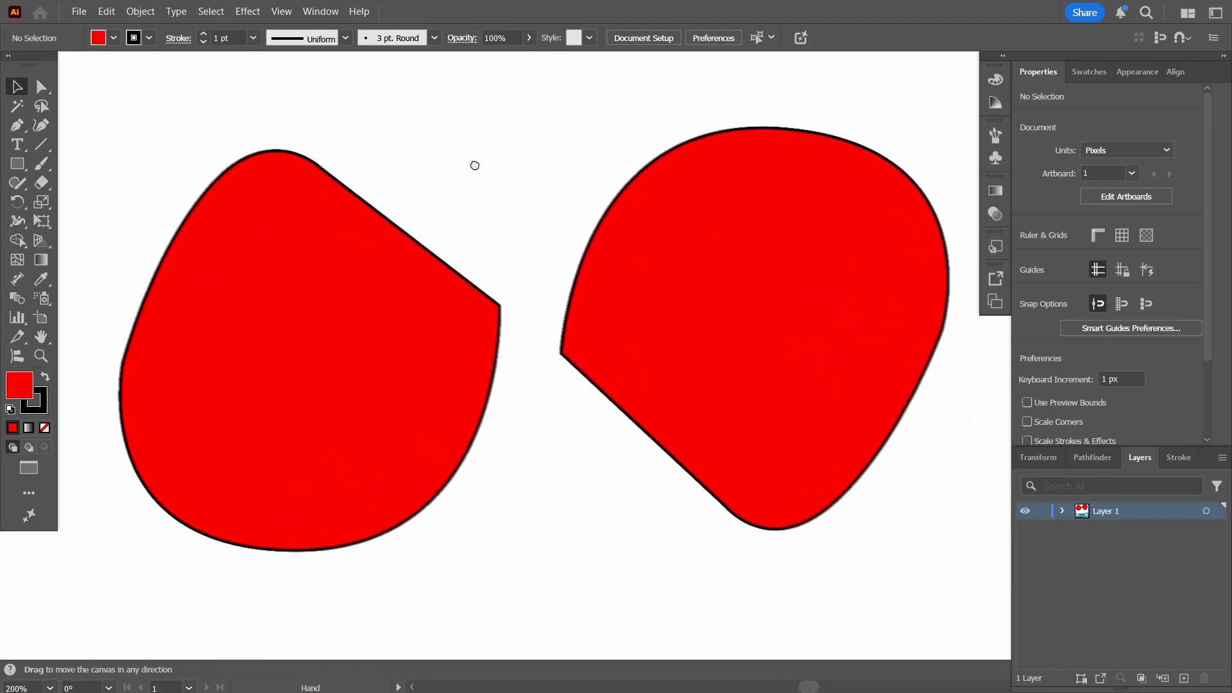
Try rounding the sharp corner of the original shape by about 44 px with its live corner widget, and undo it
{"action": "left_click", "coordinate": [347, 224]}
{"action": "left_click", "coordinate": [41, 86]}
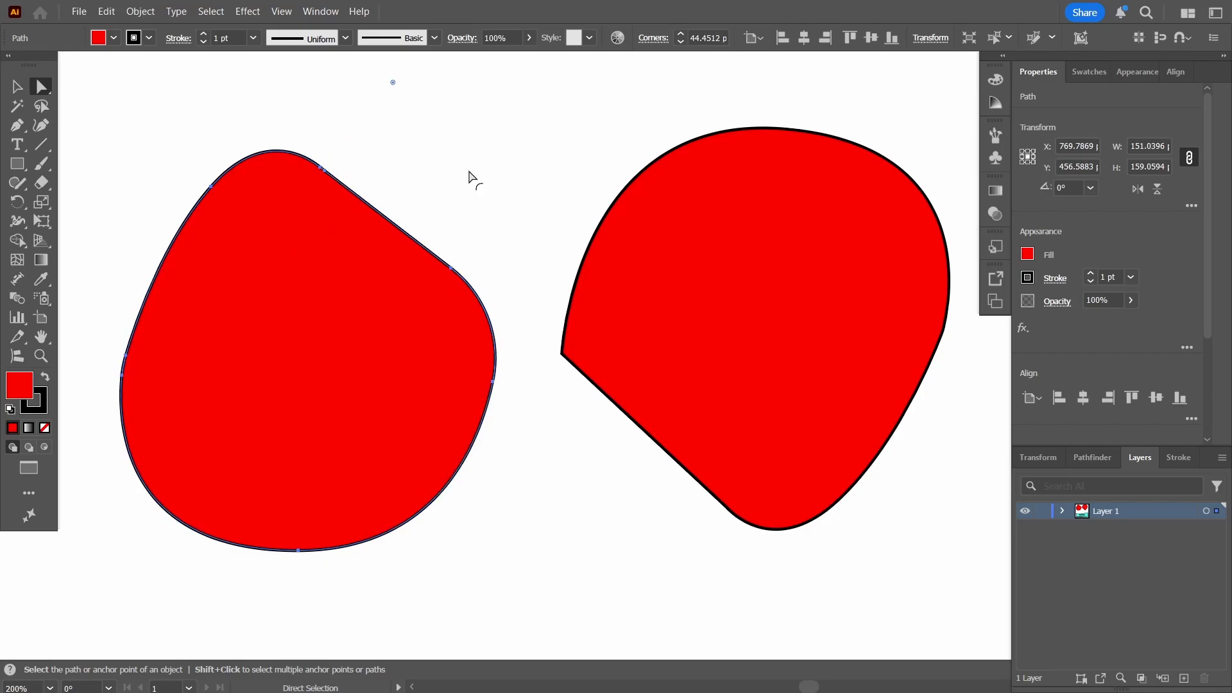
{"action": "left_click", "coordinate": [277, 293]}
{"action": "left_click_drag", "start_coordinate": [495, 311], "coordinate": [358, 366]}
{"action": "key", "text": "ctrl+z"}
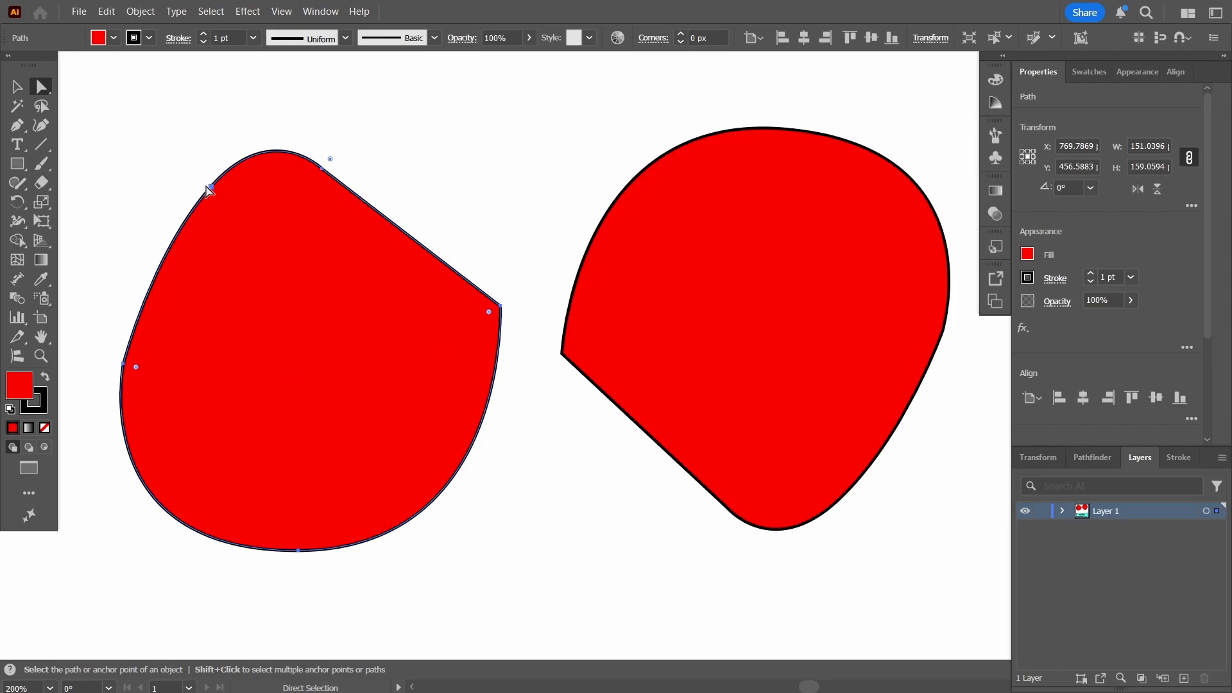
Move the original shape slightly down, and pull its upper-left anchor point outward to make that side bulge
{"action": "left_click_drag", "start_coordinate": [208, 190], "coordinate": [212, 204]}
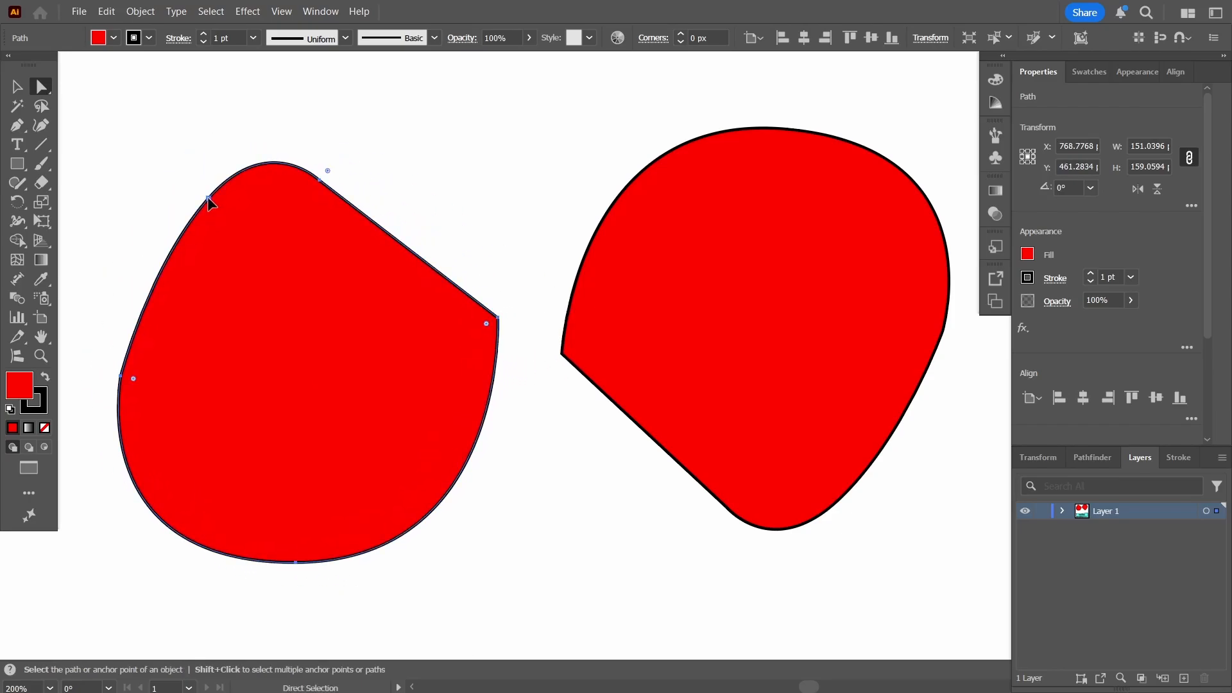
{"action": "left_click", "coordinate": [208, 198]}
{"action": "left_click", "coordinate": [301, 235]}
{"action": "left_click", "coordinate": [208, 199]}
{"action": "left_click_drag", "start_coordinate": [208, 199], "coordinate": [152, 178]}
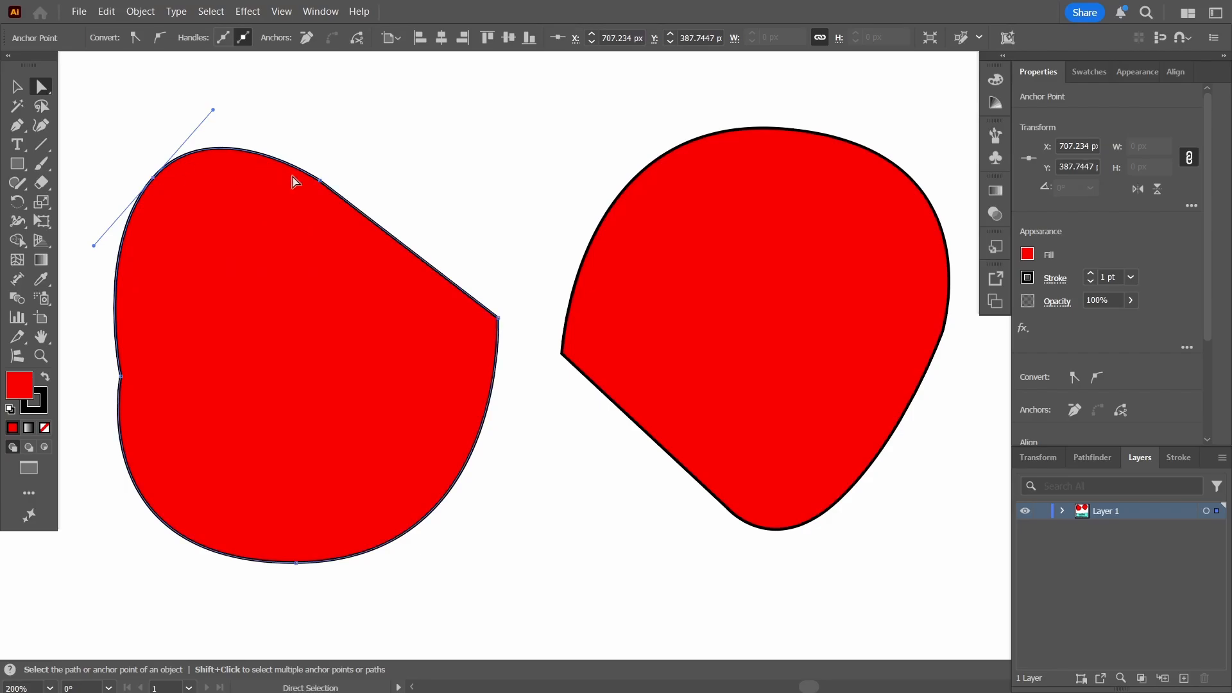
Pull the original red shape's upper-right anchor point outward to the right with the Direct Selection tool, and deselect the shape
{"action": "left_click", "coordinate": [319, 182]}
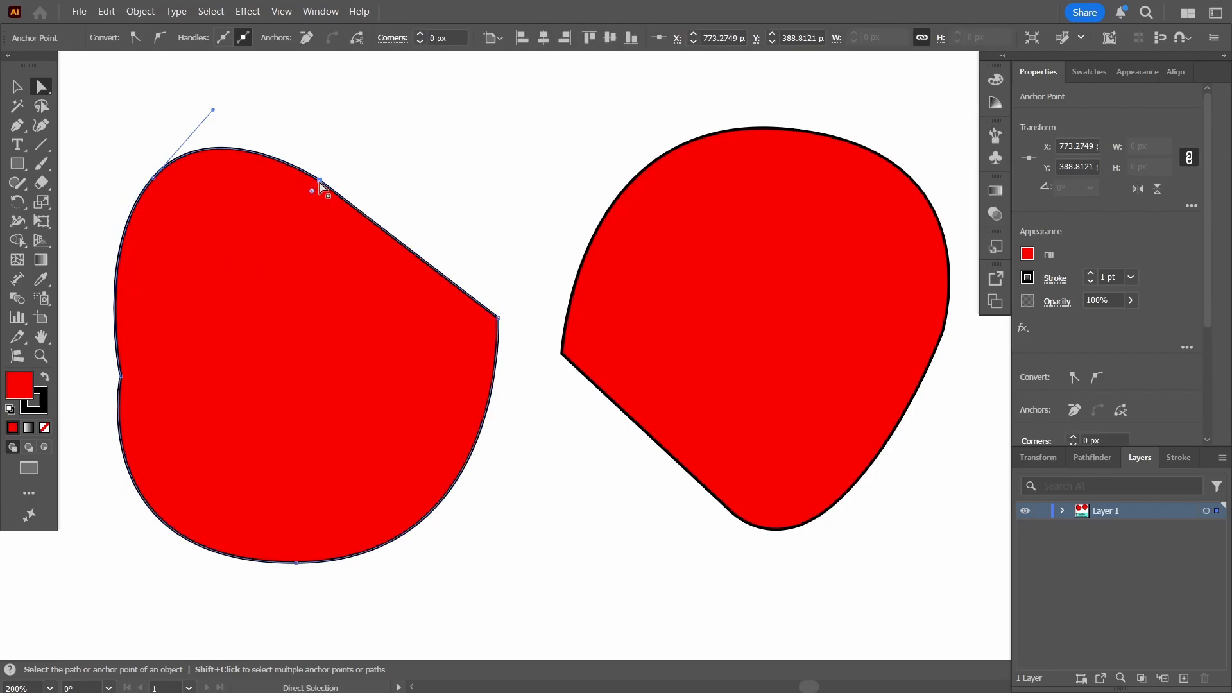
{"action": "left_click_drag", "start_coordinate": [319, 182], "coordinate": [440, 168]}
{"action": "left_click", "coordinate": [202, 123]}
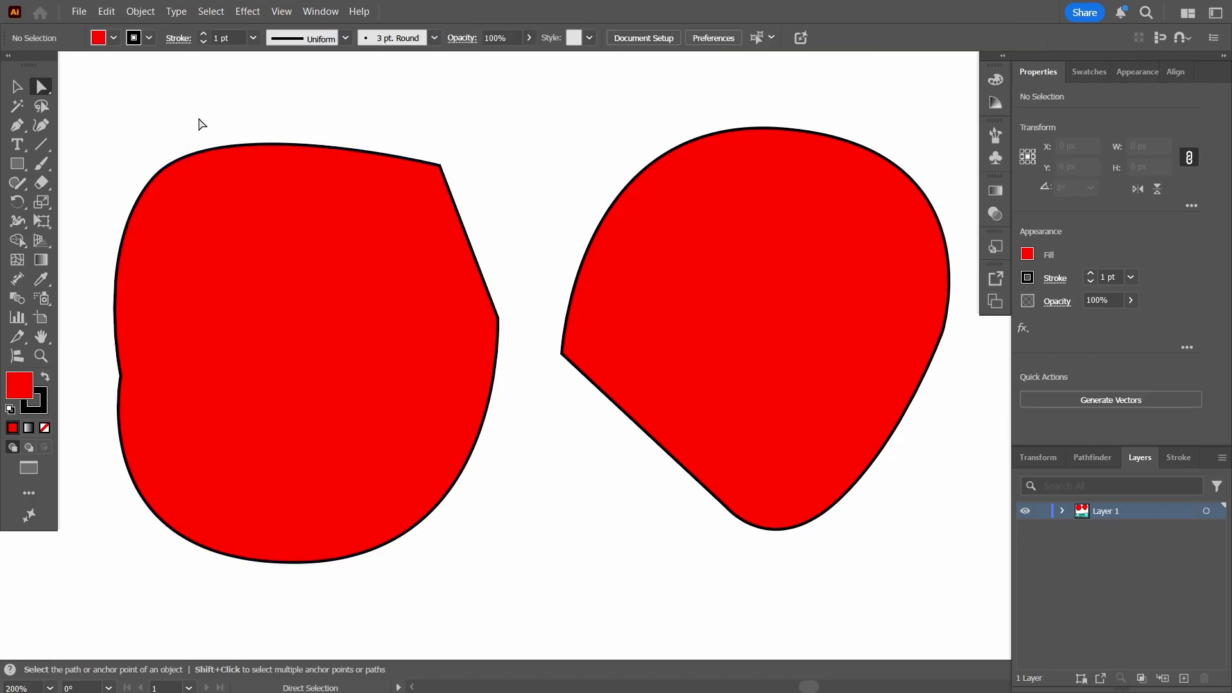
Raise the upper-left anchor's direction handle to adjust the top curve, and nudge the upper-right corner anchor slightly up and inward
{"action": "left_click", "coordinate": [207, 214]}
{"action": "left_click", "coordinate": [153, 177]}
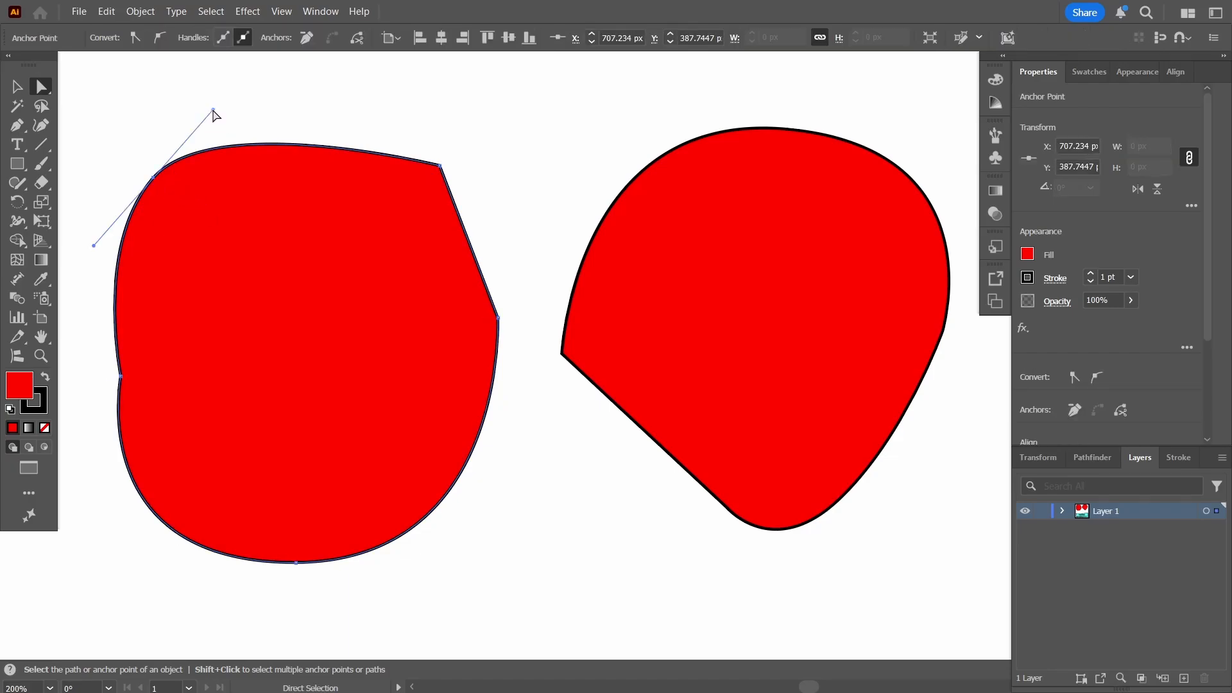
{"action": "mouse_move", "coordinate": [213, 110]}
{"action": "left_mouse_down"}
{"action": "mouse_move", "coordinate": [256, 147]}
{"action": "mouse_move", "coordinate": [162, 325]}
{"action": "mouse_move", "coordinate": [244, 127]}
{"action": "mouse_move", "coordinate": [184, 111]}
{"action": "mouse_move", "coordinate": [212, 95]}
{"action": "left_mouse_up"}
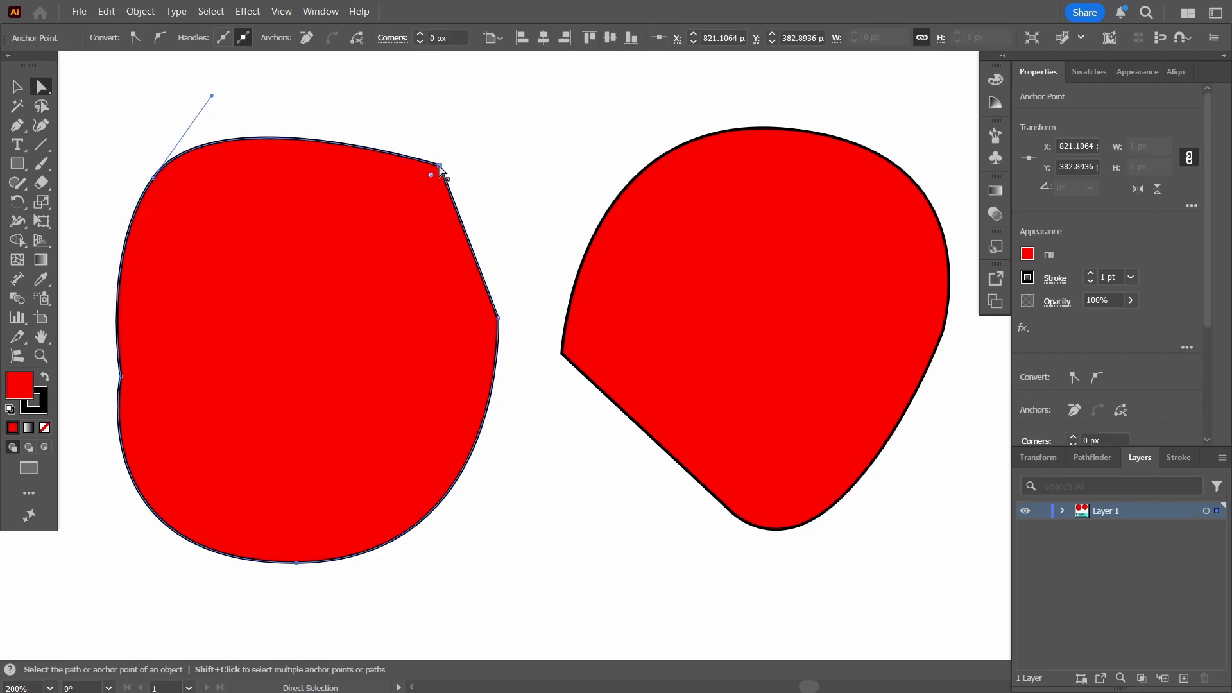
{"action": "mouse_move", "coordinate": [441, 169]}
{"action": "left_mouse_down"}
{"action": "mouse_move", "coordinate": [363, 252]}
{"action": "mouse_move", "coordinate": [428, 157]}
{"action": "left_mouse_up"}
Pull the original shape's right corner anchor deep inward to form an open mouth, and reposition the bottom and upper anchors around it
{"action": "left_click_drag", "start_coordinate": [499, 318], "coordinate": [149, 355]}
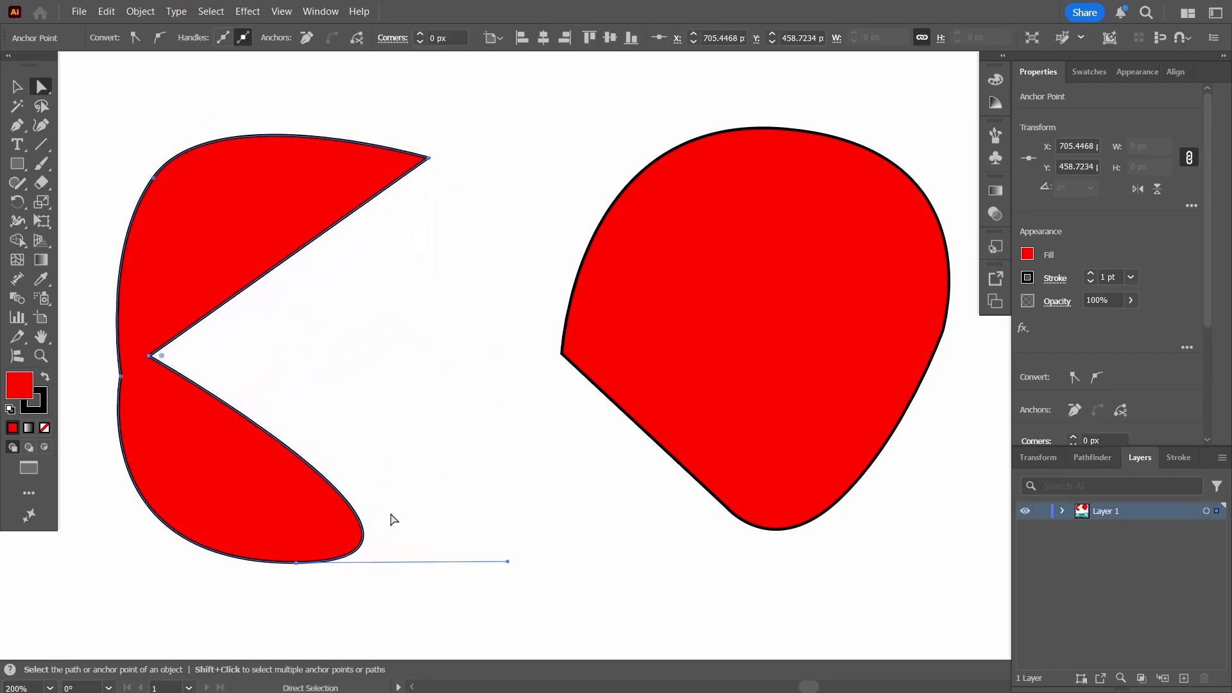
{"action": "left_click_drag", "start_coordinate": [295, 565], "coordinate": [389, 508]}
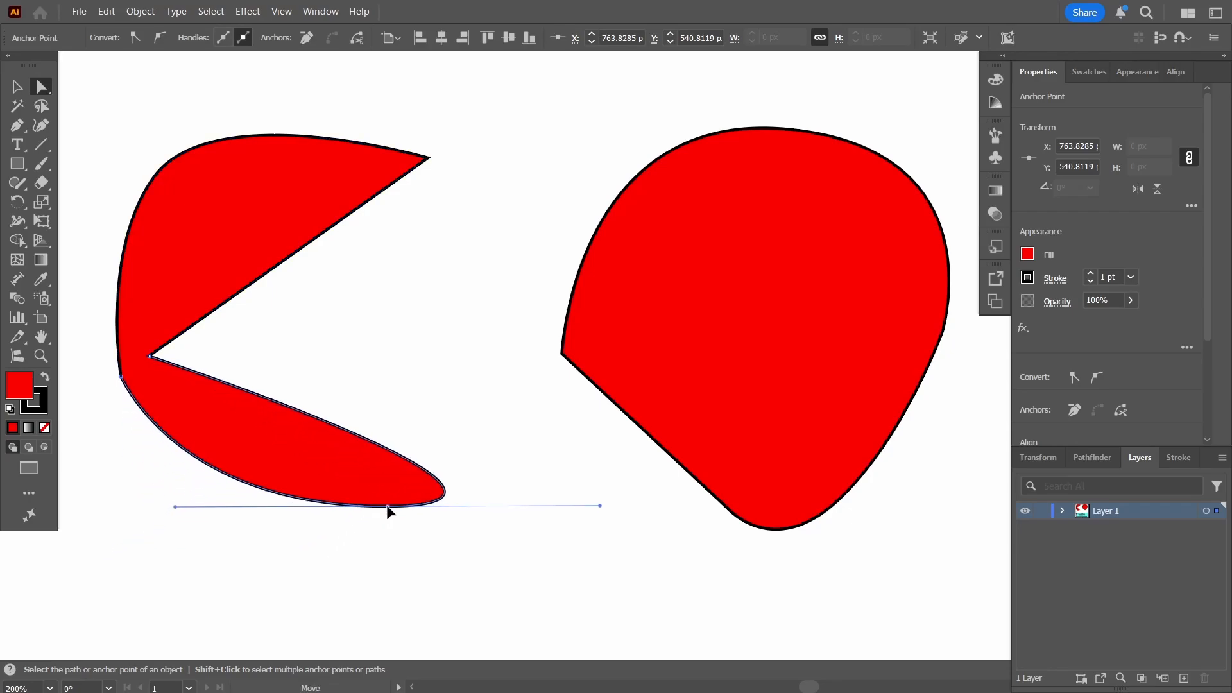
{"action": "left_click_drag", "start_coordinate": [429, 160], "coordinate": [388, 287]}
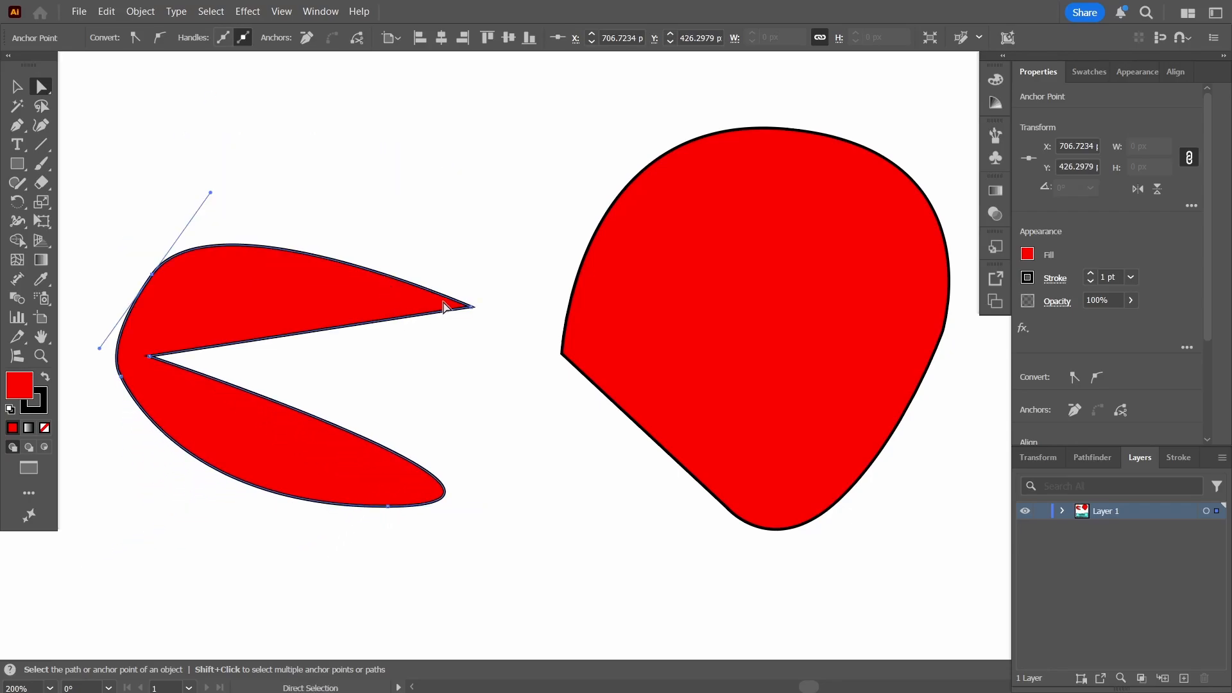
{"action": "left_click_drag", "start_coordinate": [470, 307], "coordinate": [430, 271]}
{"action": "left_click", "coordinate": [320, 147]}
Try rounding the mouth shape's inner corner with its live corner widget, and undo it
{"action": "left_click", "coordinate": [154, 370]}
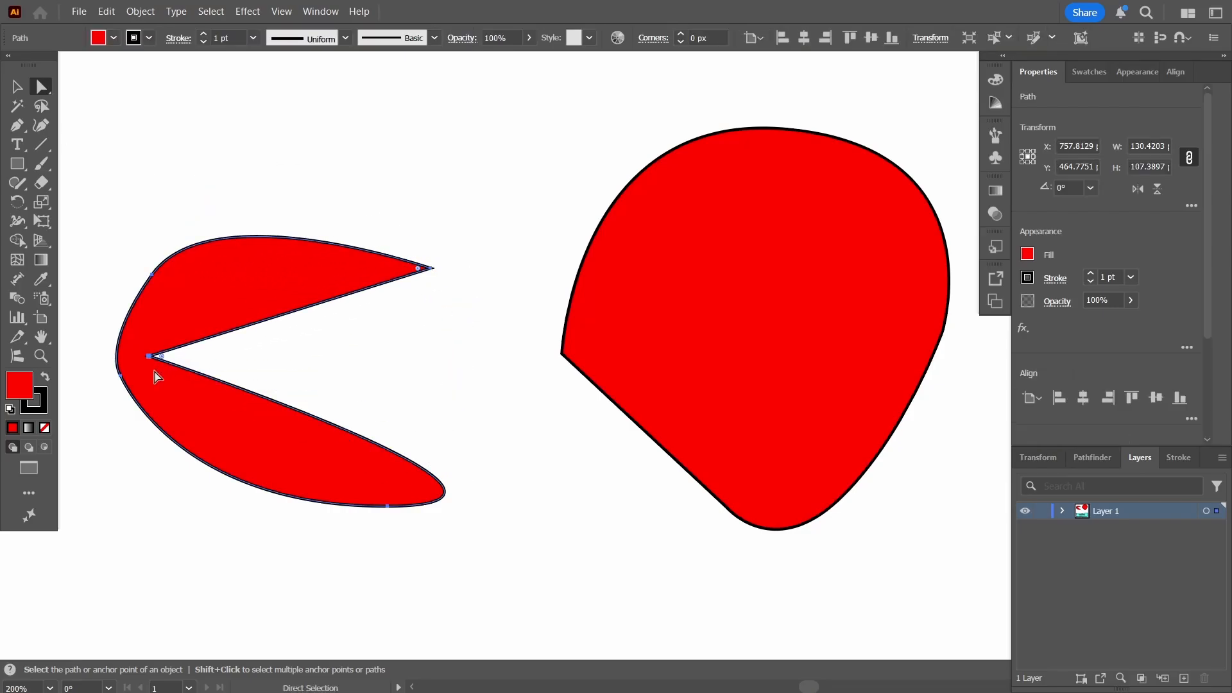
{"action": "mouse_move", "coordinate": [162, 360]}
{"action": "left_mouse_down"}
{"action": "mouse_move", "coordinate": [280, 364]}
{"action": "mouse_move", "coordinate": [180, 369]}
{"action": "left_mouse_up"}
{"action": "key", "text": "ctrl+z"}
Move the tip anchor of the mouth shape's upper jaw upward to open the mouth wider, and deselect the shape
{"action": "left_click", "coordinate": [430, 269]}
{"action": "left_click_drag", "start_coordinate": [431, 269], "coordinate": [419, 225]}
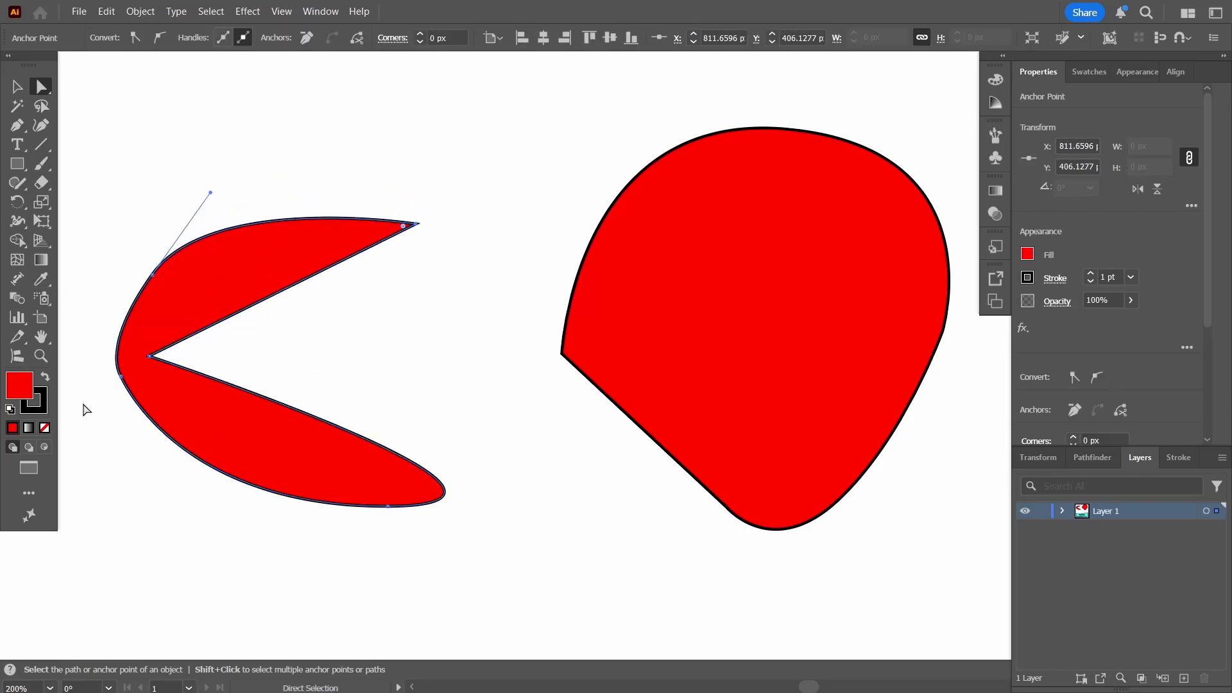
{"action": "left_click", "coordinate": [203, 138]}
{"action": "left_click_drag", "start_coordinate": [127, 175], "coordinate": [172, 143]}
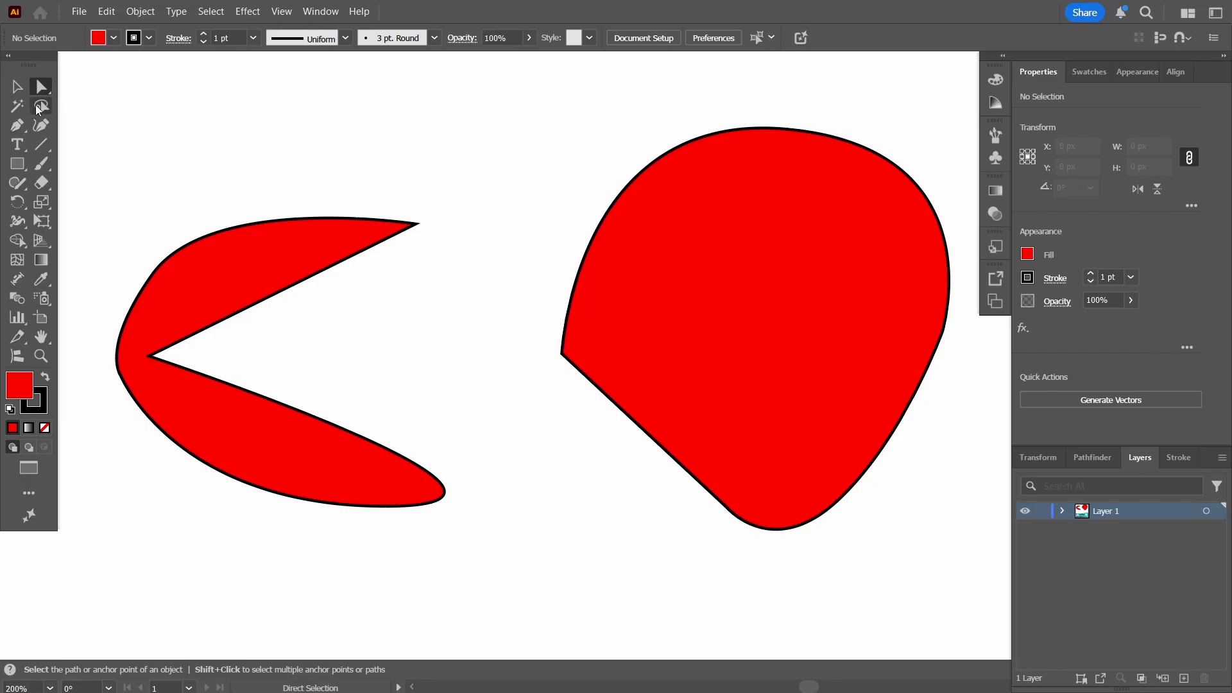
Select only the upper jaw's tip anchor by encircling it with the Lasso tool, repeating the selection after clearing it
{"action": "left_click", "coordinate": [40, 108]}
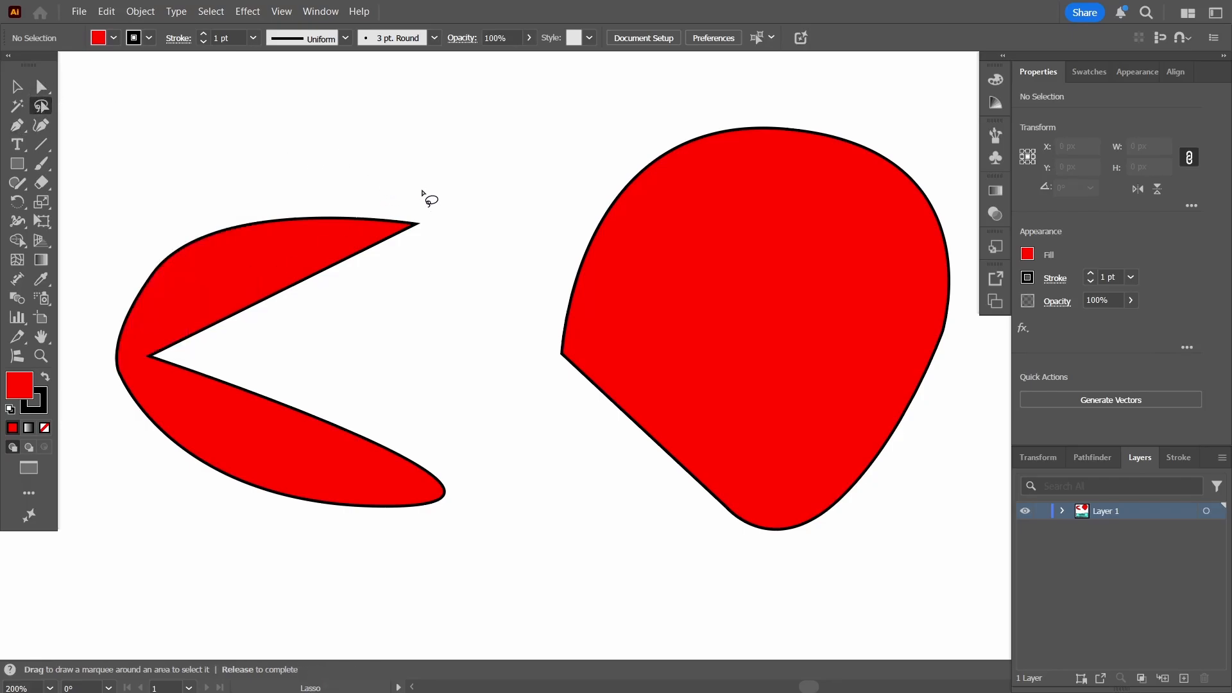
{"action": "mouse_move", "coordinate": [422, 190]}
{"action": "left_mouse_down"}
{"action": "mouse_move", "coordinate": [440, 269]}
{"action": "mouse_move", "coordinate": [403, 268]}
{"action": "left_mouse_up"}
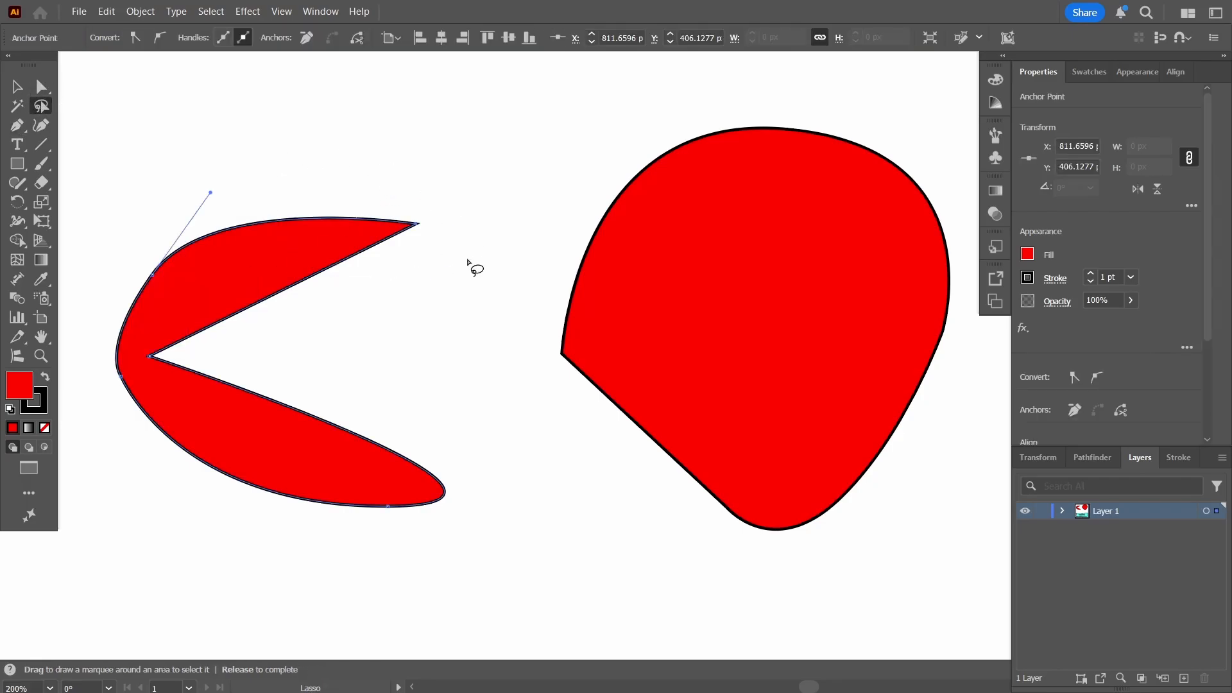
{"action": "left_click", "coordinate": [412, 251]}
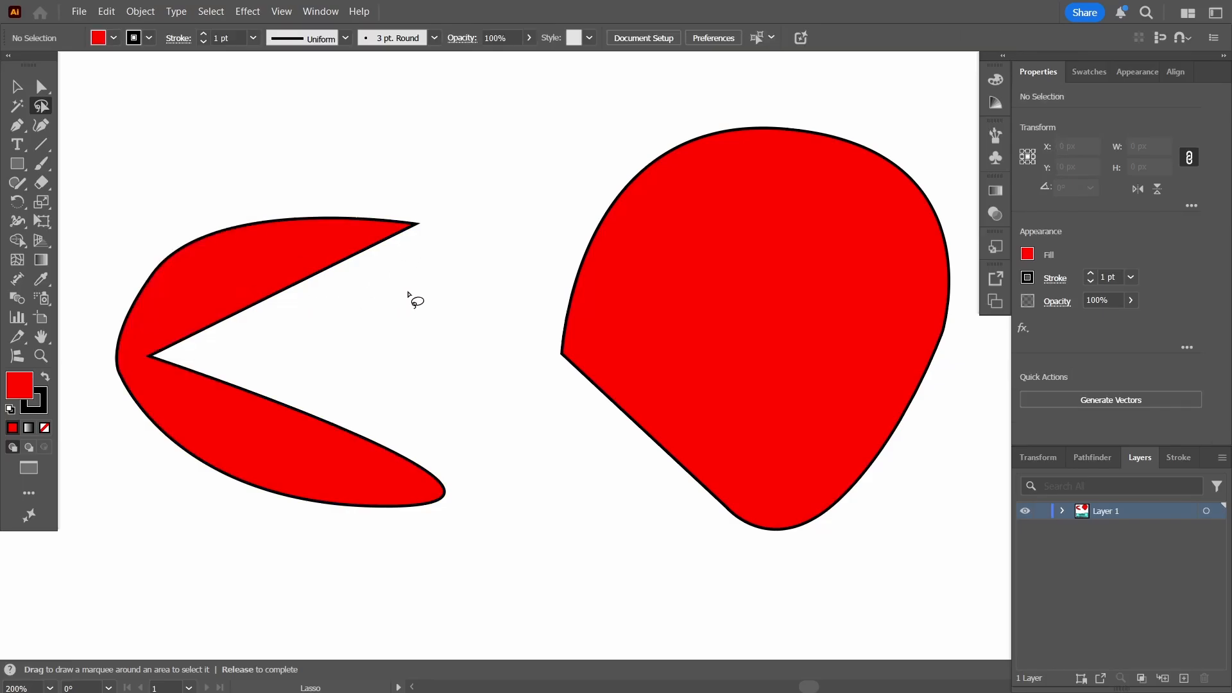
{"action": "mouse_move", "coordinate": [435, 170]}
{"action": "left_mouse_down"}
{"action": "mouse_move", "coordinate": [387, 184]}
{"action": "mouse_move", "coordinate": [456, 198]}
{"action": "mouse_move", "coordinate": [385, 168]}
{"action": "left_mouse_up"}
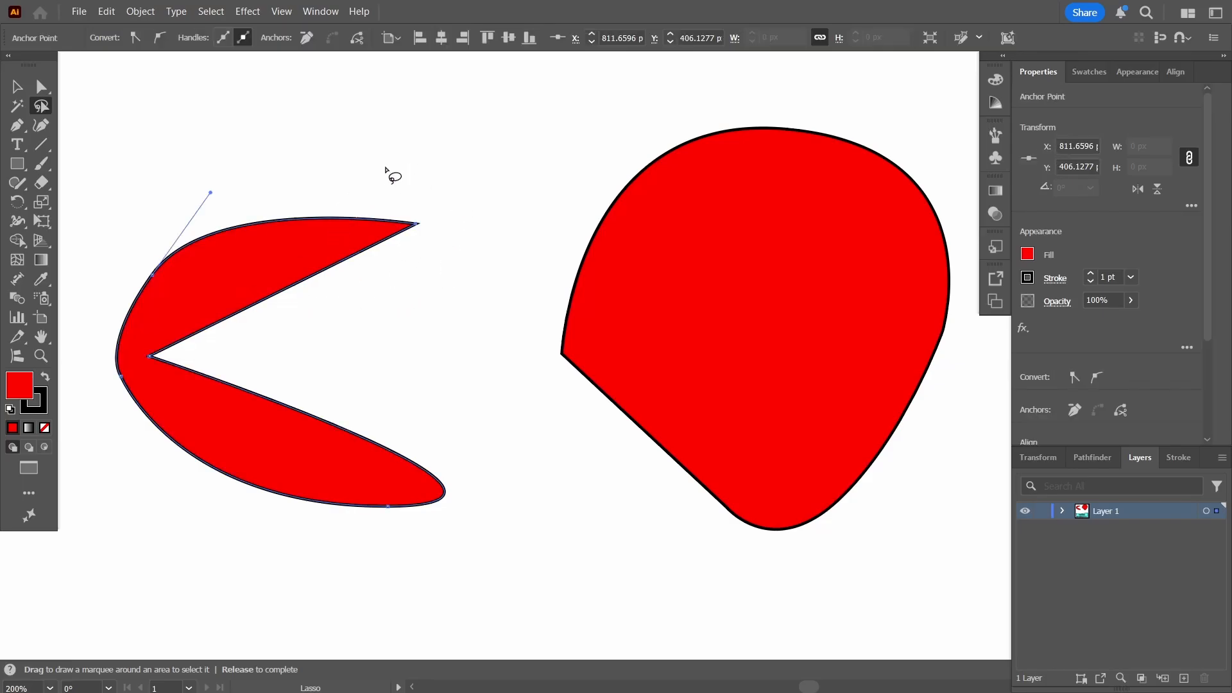
Move the lassoed tip anchor slightly outward and down with the Direct Selection tool
{"action": "left_click", "coordinate": [41, 86]}
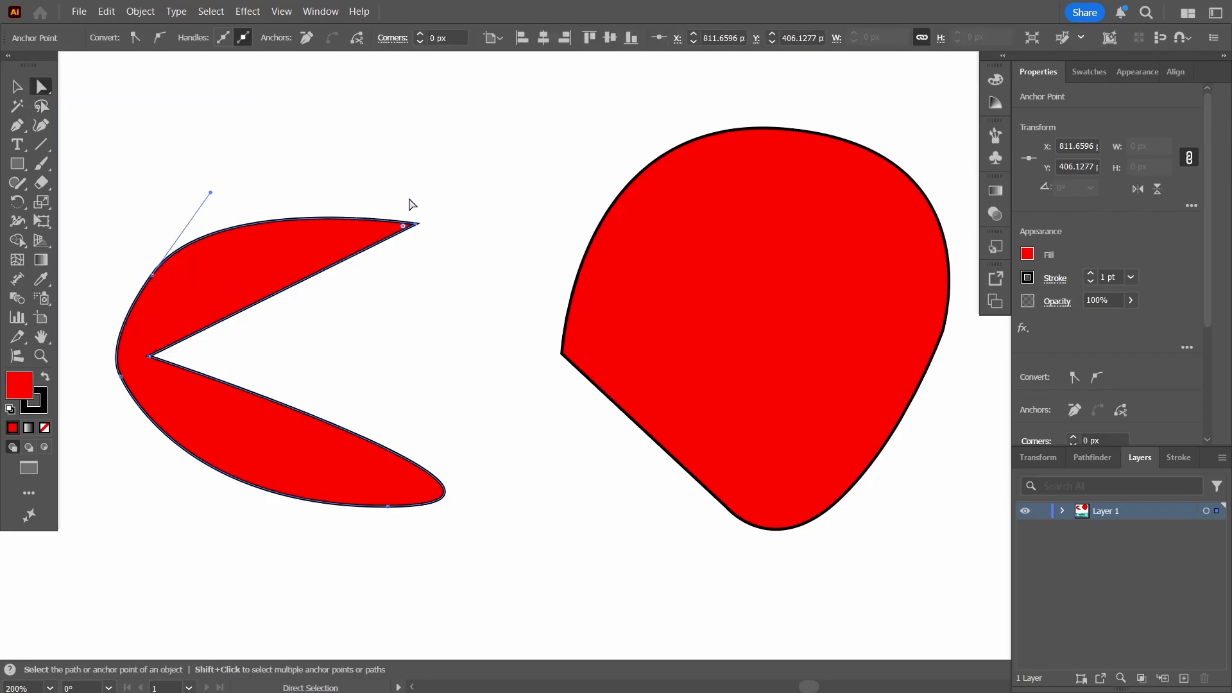
{"action": "left_click", "coordinate": [414, 226]}
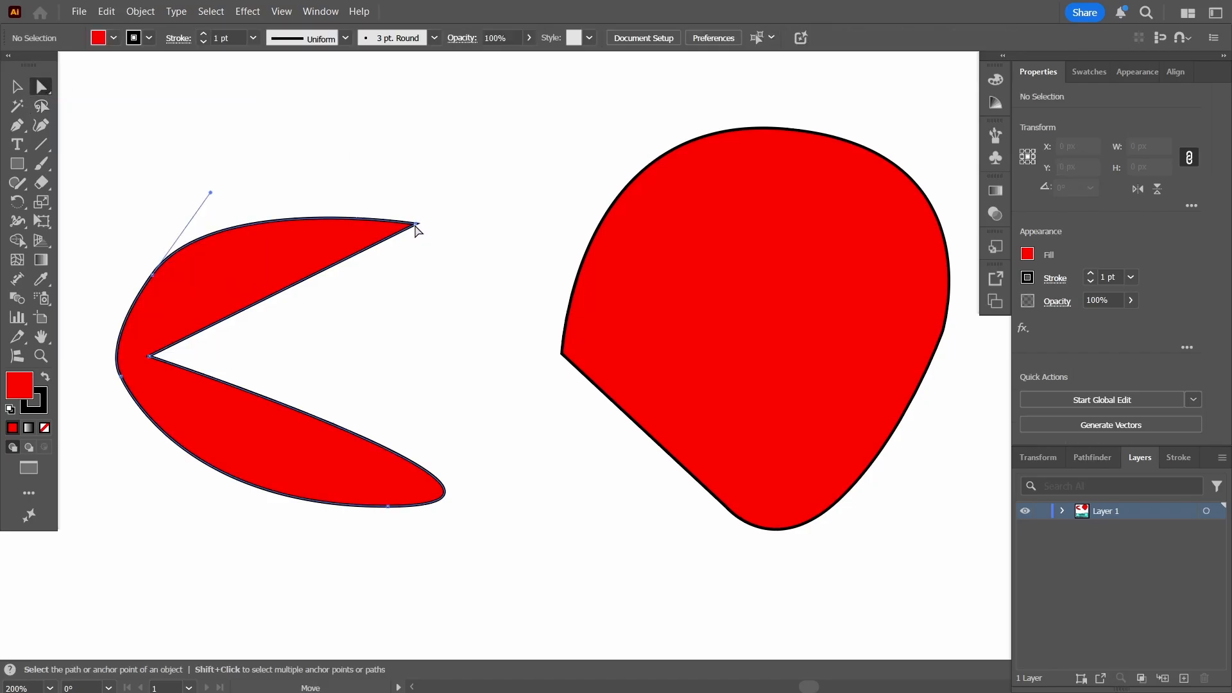
{"action": "mouse_move", "coordinate": [405, 225]}
{"action": "left_mouse_down"}
{"action": "mouse_move", "coordinate": [406, 167]}
{"action": "mouse_move", "coordinate": [430, 236]}
{"action": "left_mouse_up"}
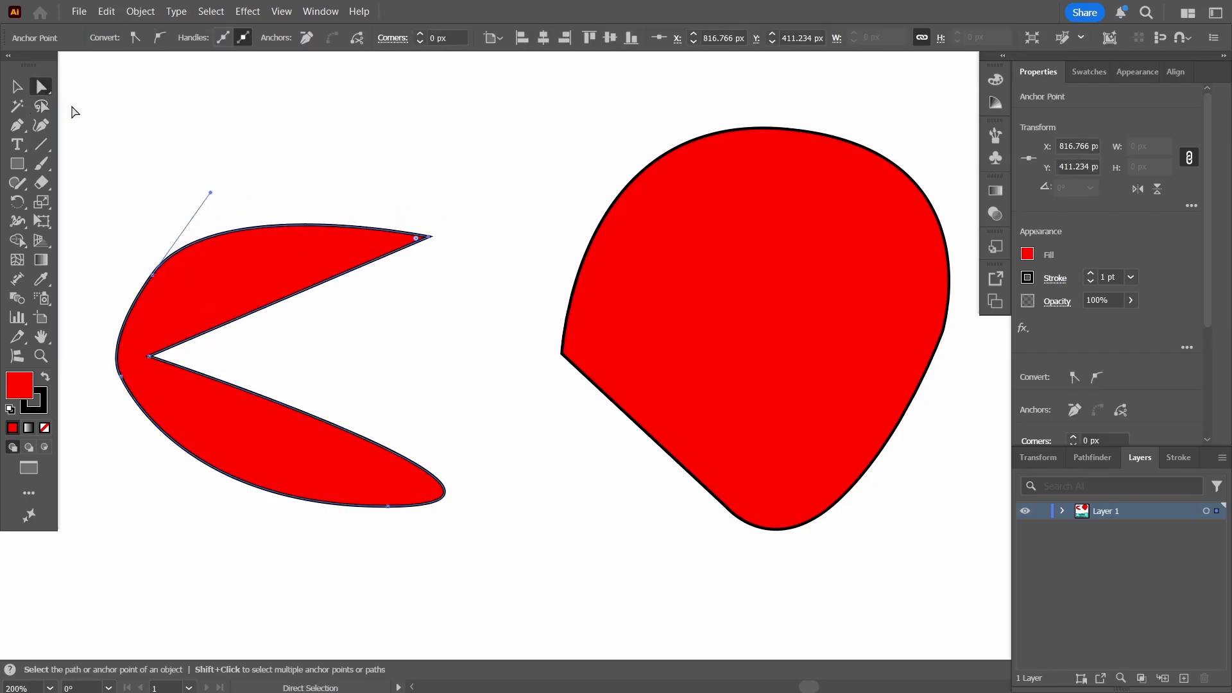
Lasso several anchors of the mouth shape, leaving out the bottom one, and shift them together slightly right and up with Direct Selection
{"action": "left_click", "coordinate": [41, 106]}
{"action": "mouse_move", "coordinate": [484, 207]}
{"action": "left_mouse_down"}
{"action": "mouse_move", "coordinate": [476, 244]}
{"action": "mouse_move", "coordinate": [129, 425]}
{"action": "mouse_move", "coordinate": [51, 324]}
{"action": "mouse_move", "coordinate": [135, 190]}
{"action": "mouse_move", "coordinate": [337, 151]}
{"action": "mouse_move", "coordinate": [440, 205]}
{"action": "mouse_move", "coordinate": [469, 233]}
{"action": "mouse_move", "coordinate": [482, 289]}
{"action": "left_mouse_up"}
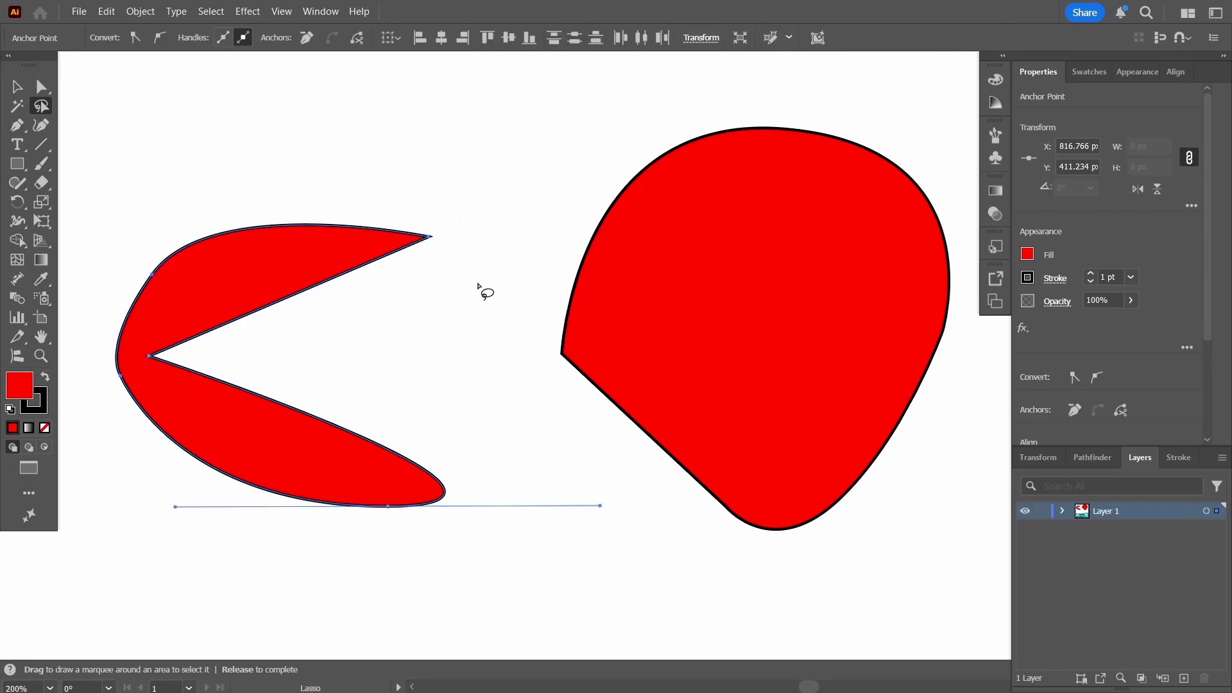
{"action": "left_click", "coordinate": [41, 86]}
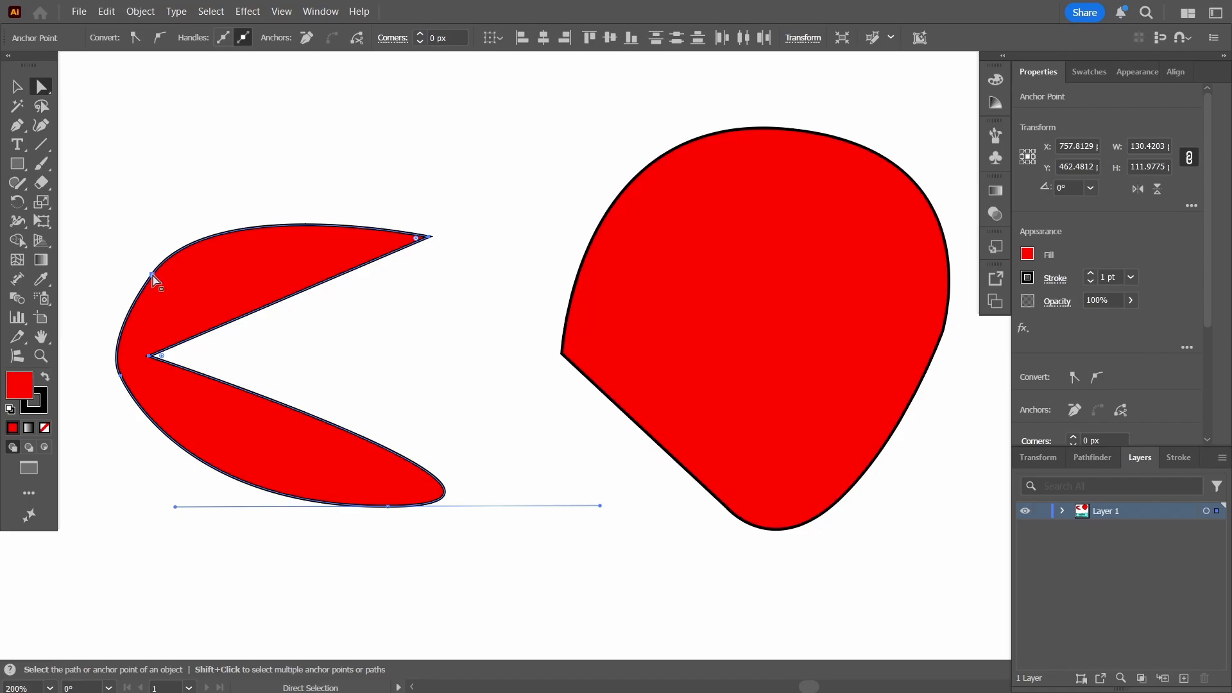
{"action": "left_click_drag", "start_coordinate": [151, 273], "coordinate": [186, 265]}
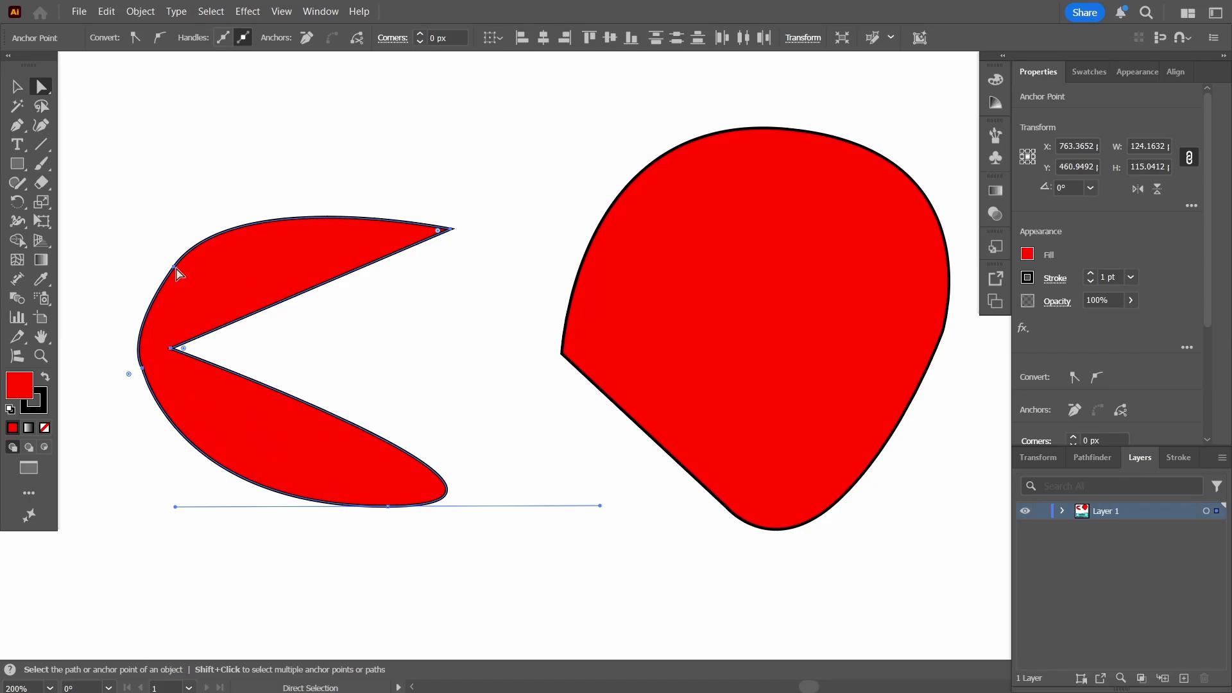
{"action": "left_click", "coordinate": [177, 270]}
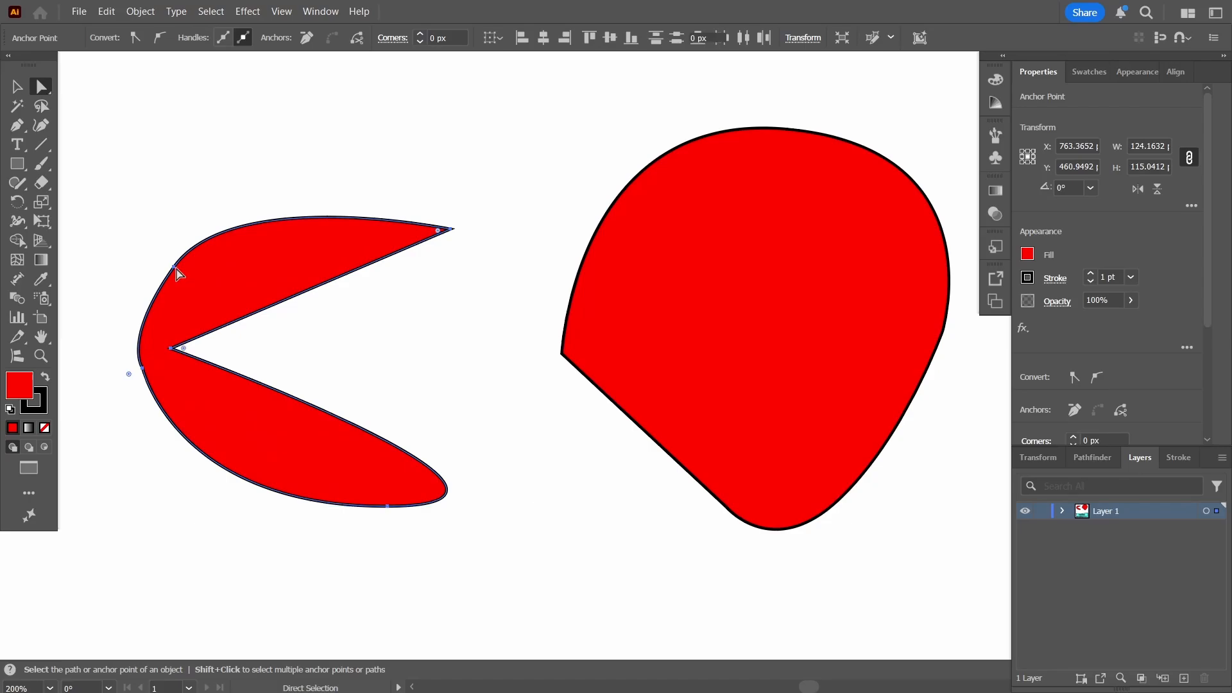
Lasso the lower-left anchors of the rounded red copy and move them together slightly up and right with Direct Selection
{"action": "left_click", "coordinate": [41, 107]}
{"action": "mouse_move", "coordinate": [471, 196]}
{"action": "left_mouse_down"}
{"action": "mouse_move", "coordinate": [220, 399]}
{"action": "mouse_move", "coordinate": [475, 360]}
{"action": "left_mouse_up"}
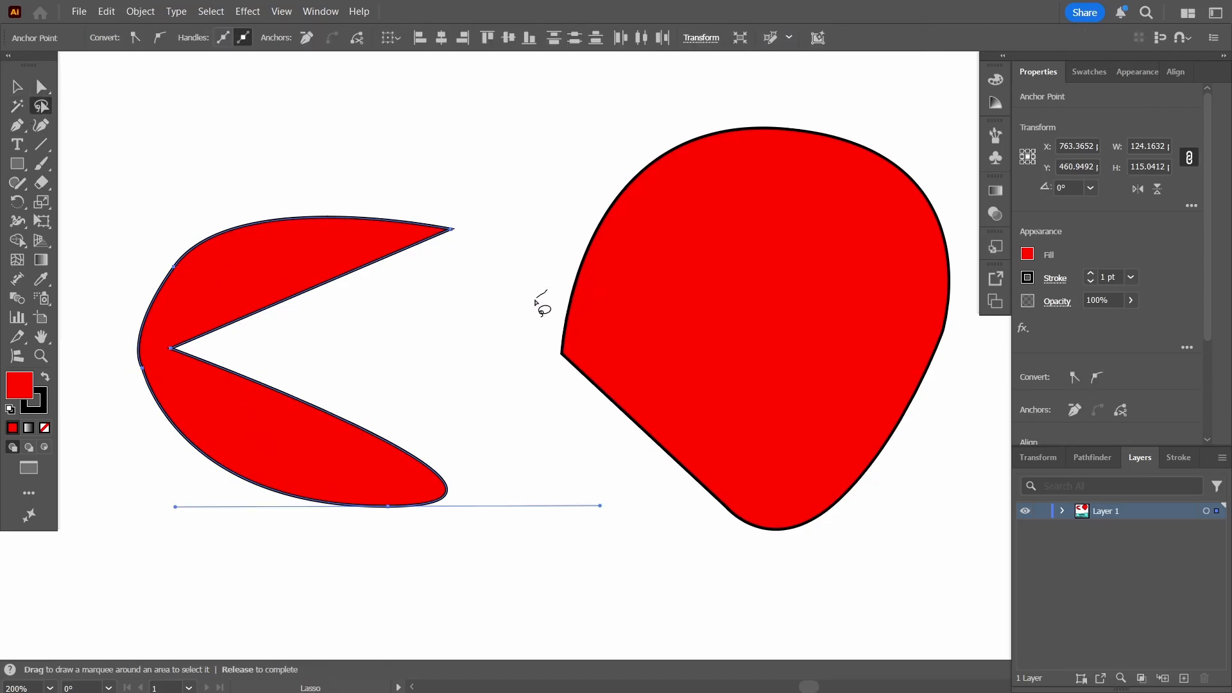
{"action": "mouse_move", "coordinate": [534, 292]}
{"action": "left_mouse_down"}
{"action": "mouse_move", "coordinate": [729, 578]}
{"action": "mouse_move", "coordinate": [510, 310]}
{"action": "left_mouse_up"}
{"action": "mouse_move", "coordinate": [553, 345]}
{"action": "left_mouse_down"}
{"action": "mouse_move", "coordinate": [563, 353]}
{"action": "mouse_move", "coordinate": [533, 360]}
{"action": "mouse_move", "coordinate": [575, 287]}
{"action": "mouse_move", "coordinate": [565, 310]}
{"action": "mouse_move", "coordinate": [583, 328]}
{"action": "left_mouse_up"}
{"action": "key", "text": "a"}
{"action": "left_click", "coordinate": [15, 86]}
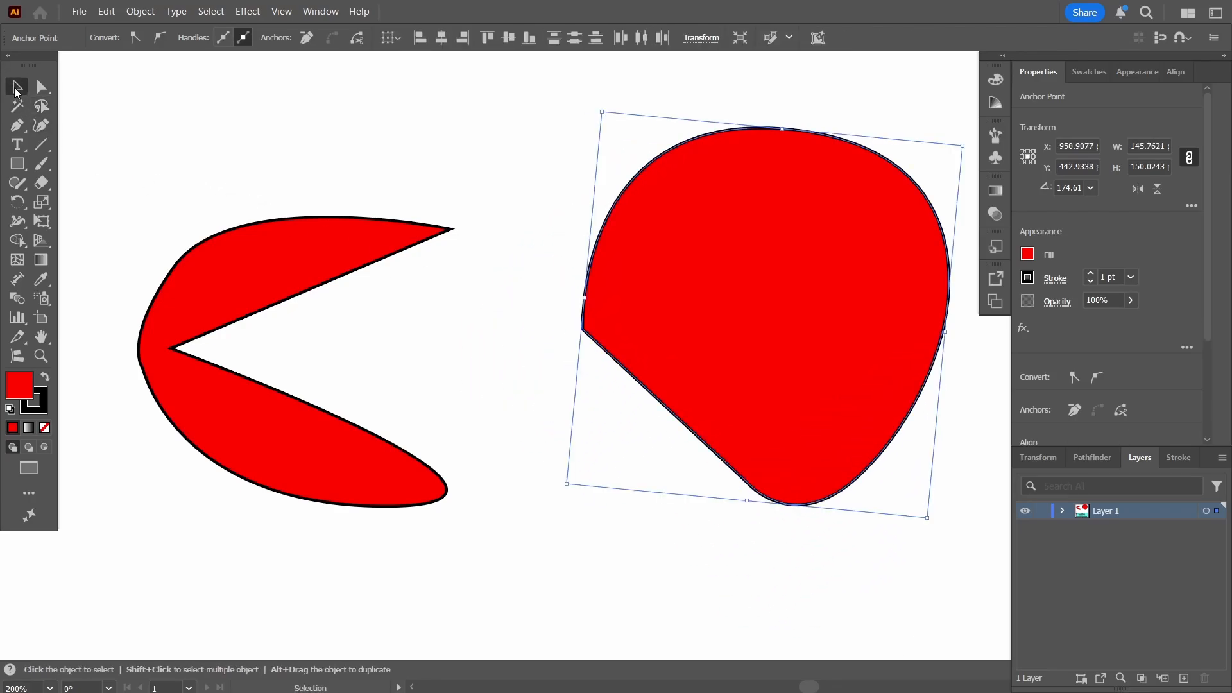
{"action": "left_click", "coordinate": [41, 86]}
{"action": "left_click", "coordinate": [41, 106]}
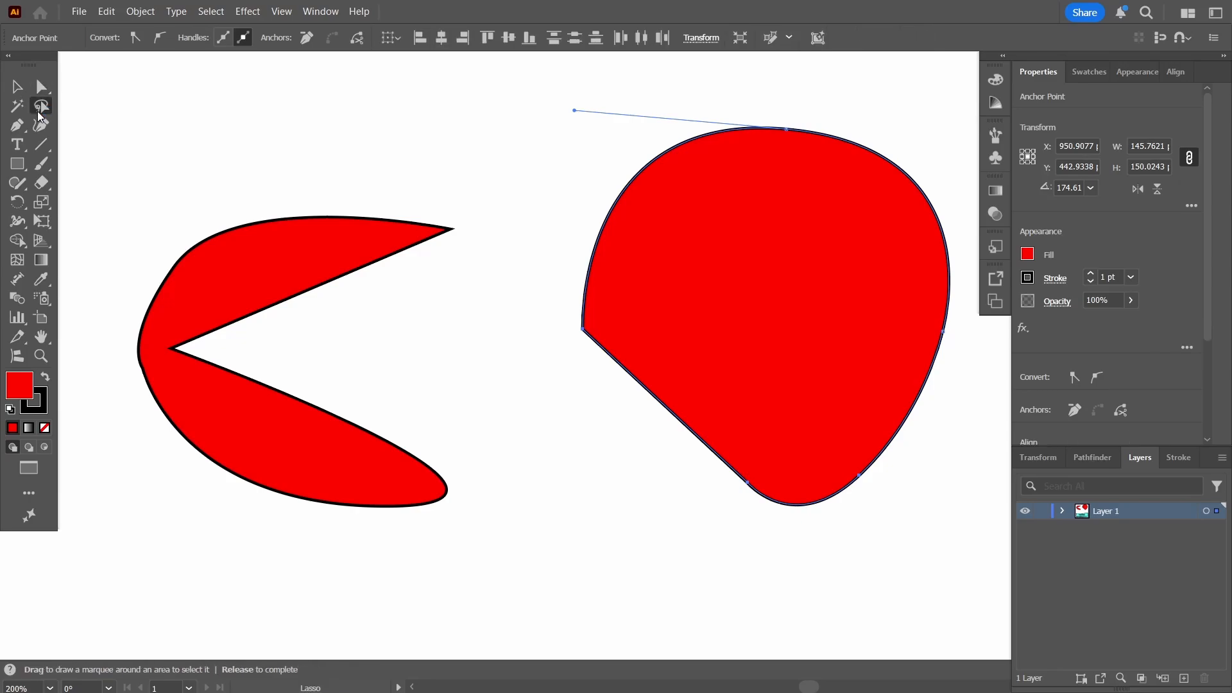
Draw a closed, slanted four-sided red shape above the mouth shape with the Pen tool
{"action": "left_click", "coordinate": [19, 129]}
{"action": "left_click", "coordinate": [264, 119]}
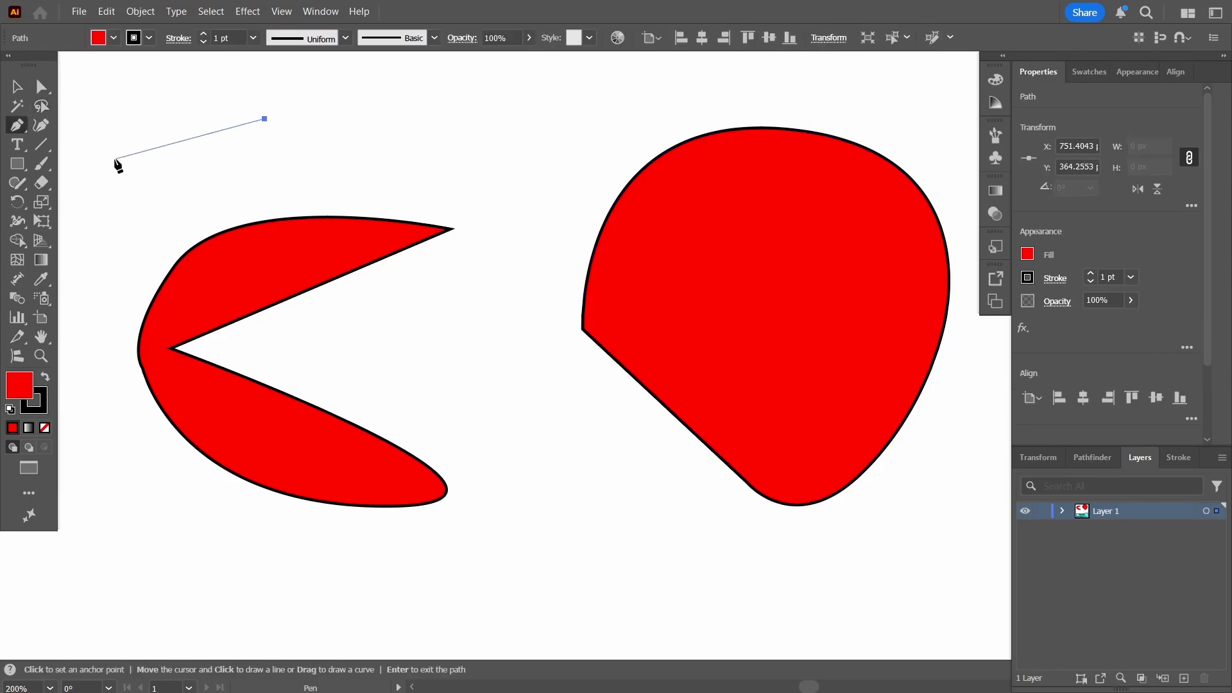
{"action": "left_click", "coordinate": [114, 158]}
{"action": "left_click", "coordinate": [124, 220]}
{"action": "left_click", "coordinate": [262, 195]}
{"action": "left_click", "coordinate": [264, 120]}
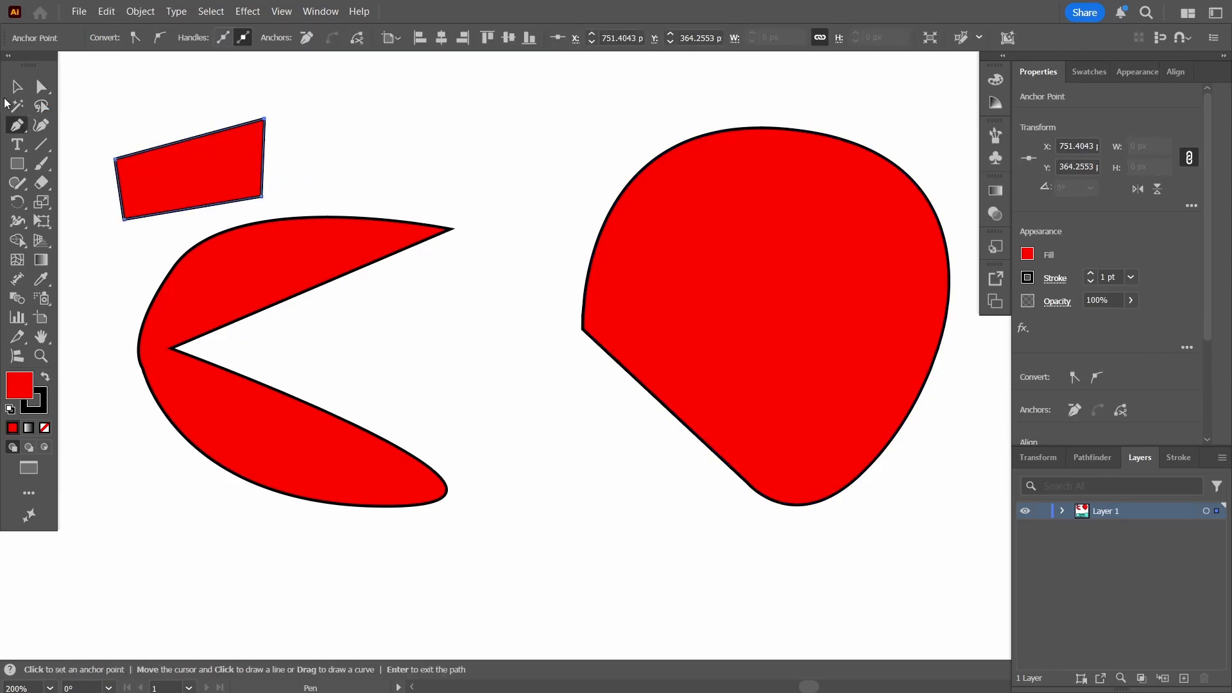
Select all the red shapes at once with the Magic Wand tool, and switch to the Selection tool
{"action": "left_click", "coordinate": [17, 107]}
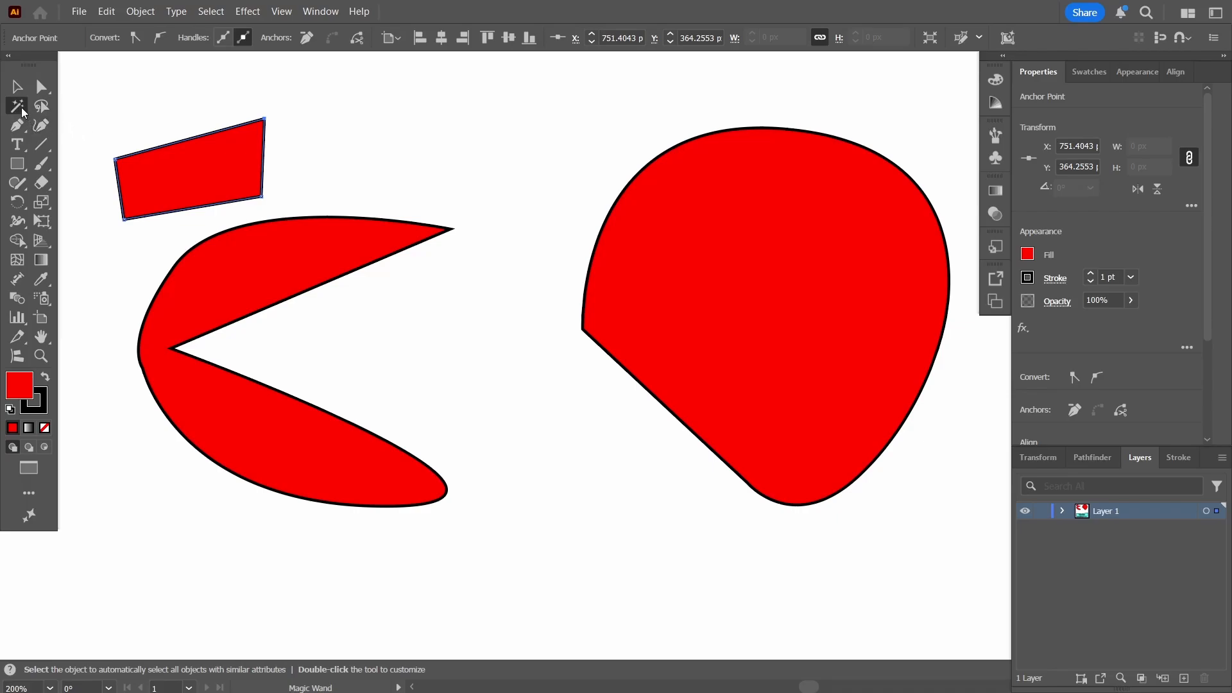
{"action": "left_click", "coordinate": [186, 168]}
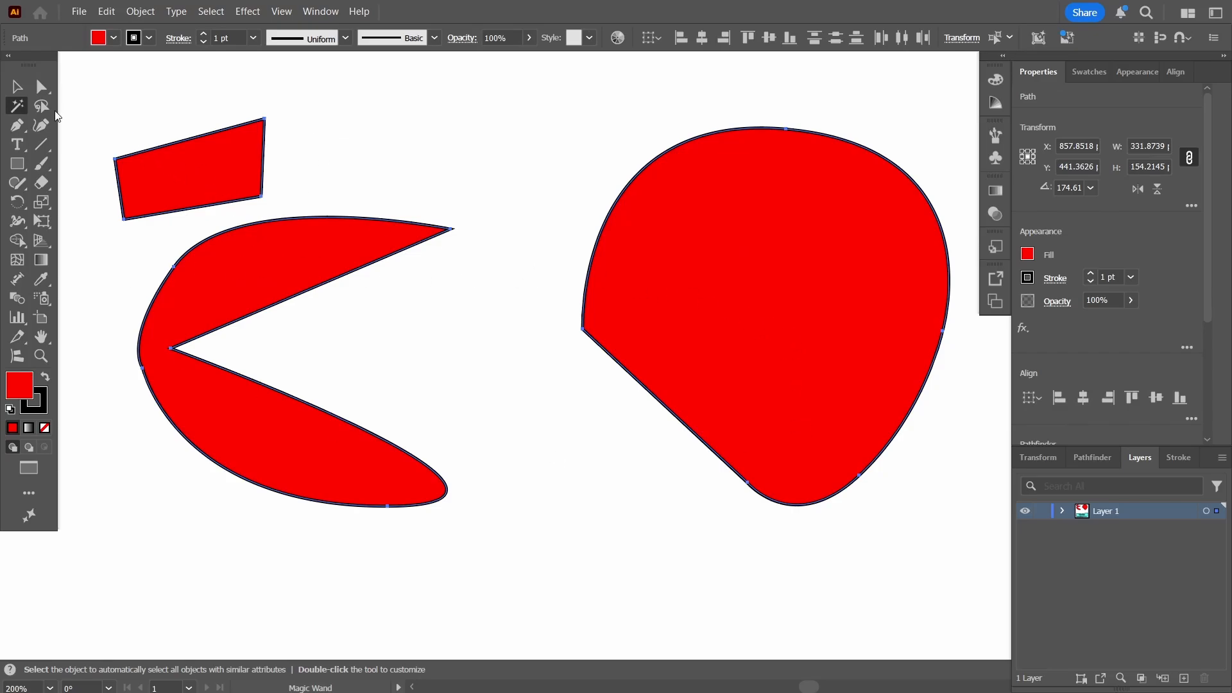
{"action": "left_click", "coordinate": [27, 89]}
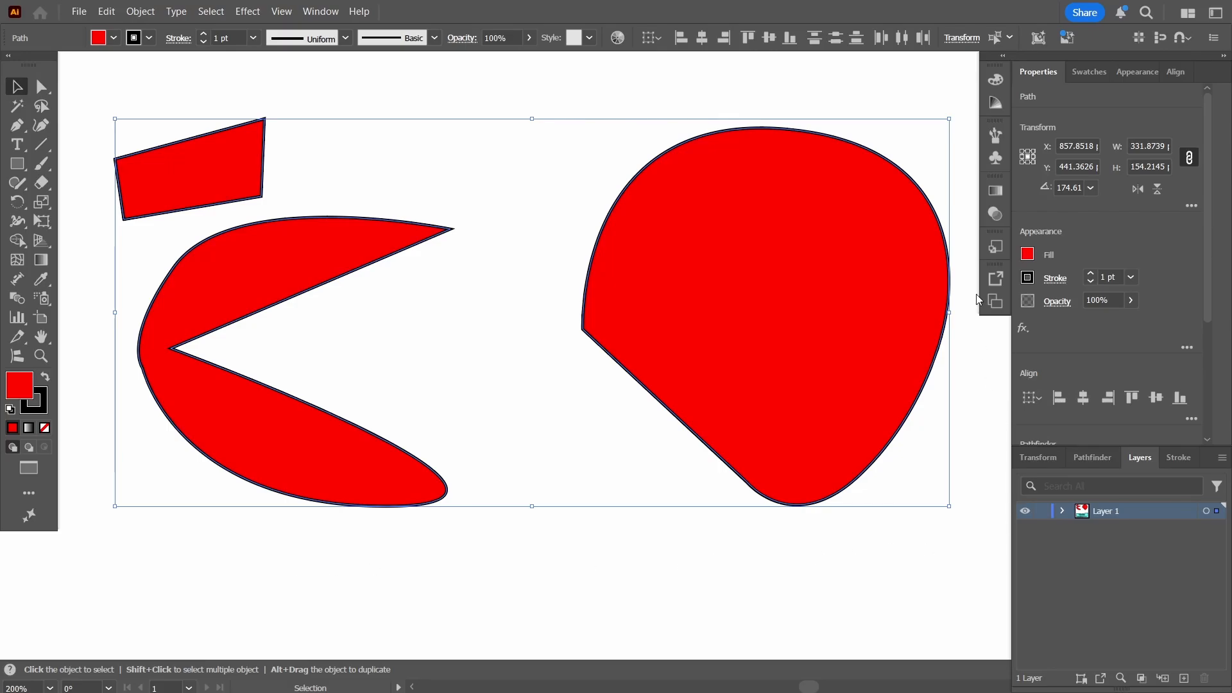
Clear the selection and move the rounded red copy up and left, closer to the mouth shape
{"action": "left_click", "coordinate": [540, 590]}
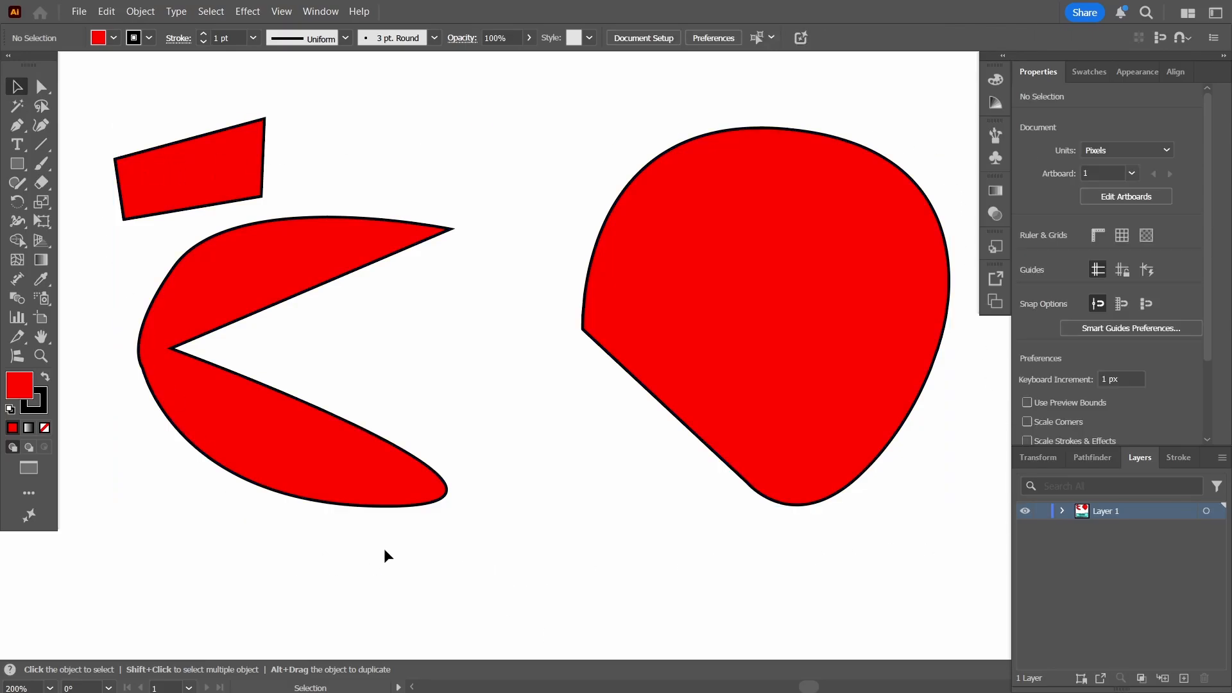
{"action": "left_click", "coordinate": [344, 491]}
{"action": "left_click", "coordinate": [637, 602]}
{"action": "left_click_drag", "start_coordinate": [818, 381], "coordinate": [760, 360]}
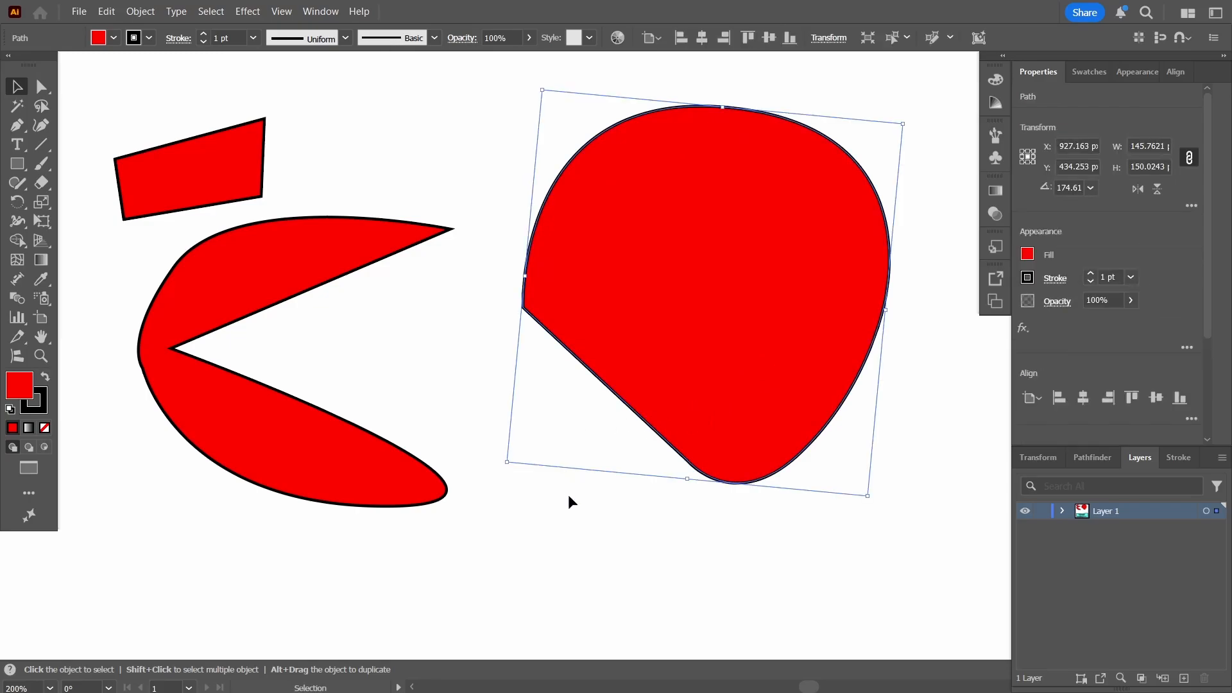
Zoom out with the Zoom tool so the three red shapes have space around them, and deselect the rounded copy
{"action": "left_click", "coordinate": [40, 355]}
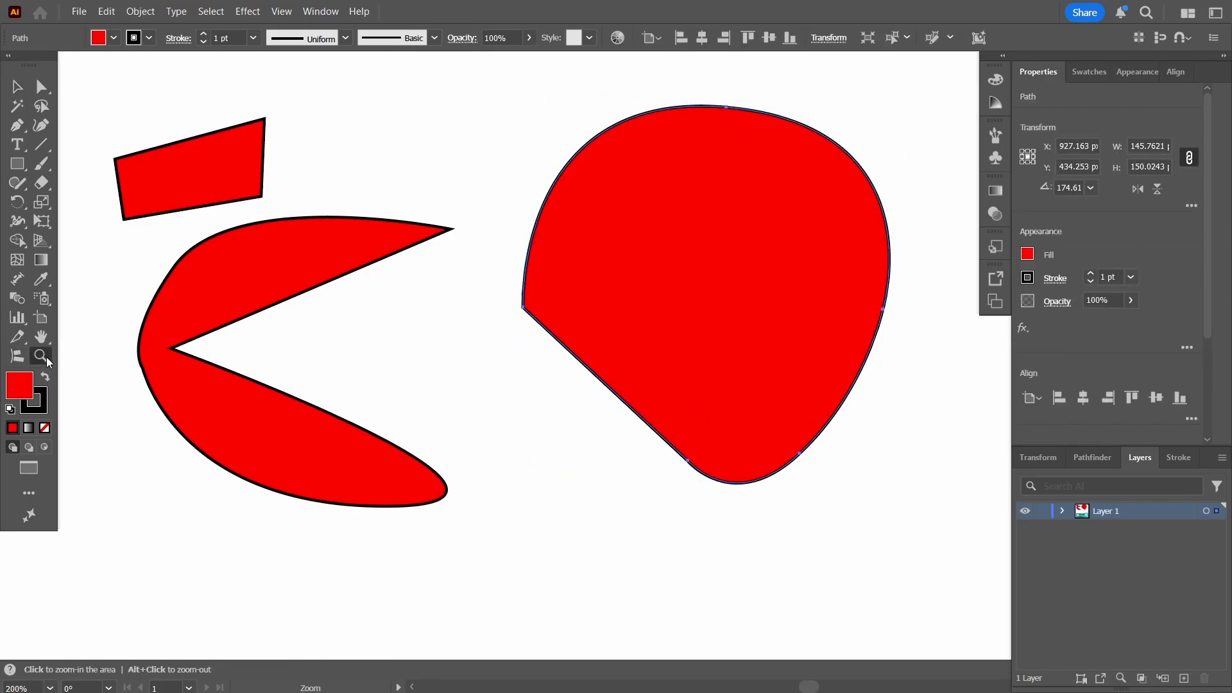
{"action": "left_click_drag", "start_coordinate": [684, 556], "coordinate": [621, 528]}
{"action": "left_click", "coordinate": [18, 86]}
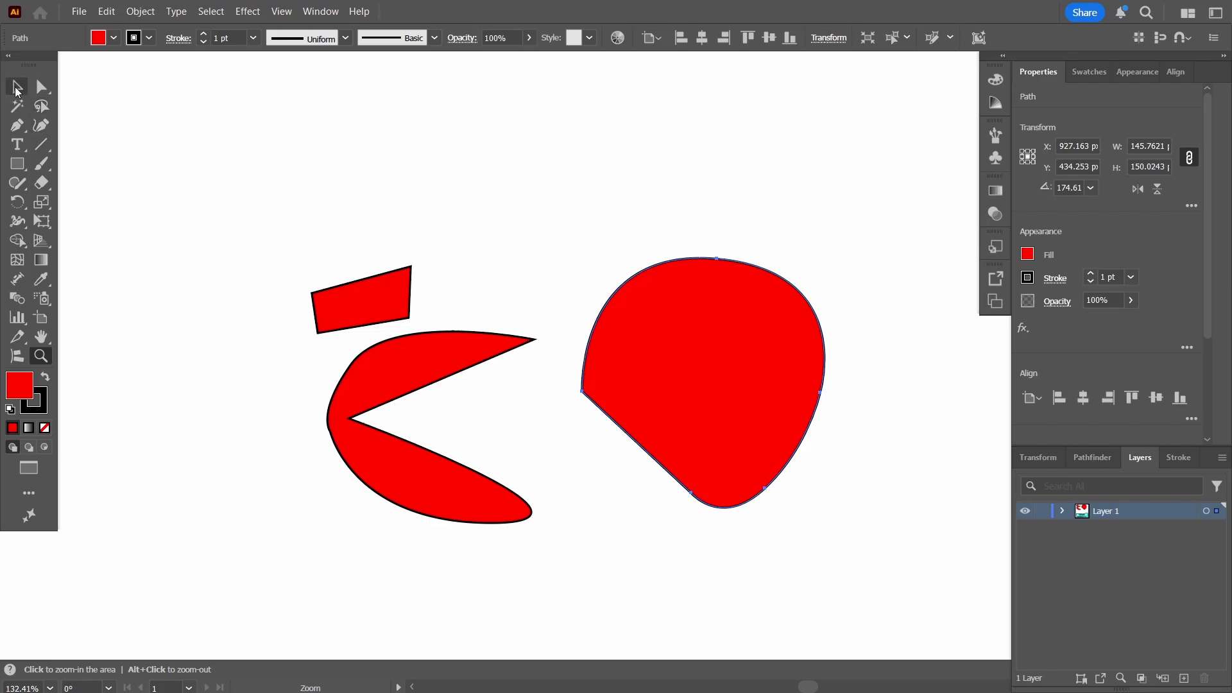
{"action": "left_click", "coordinate": [261, 470]}
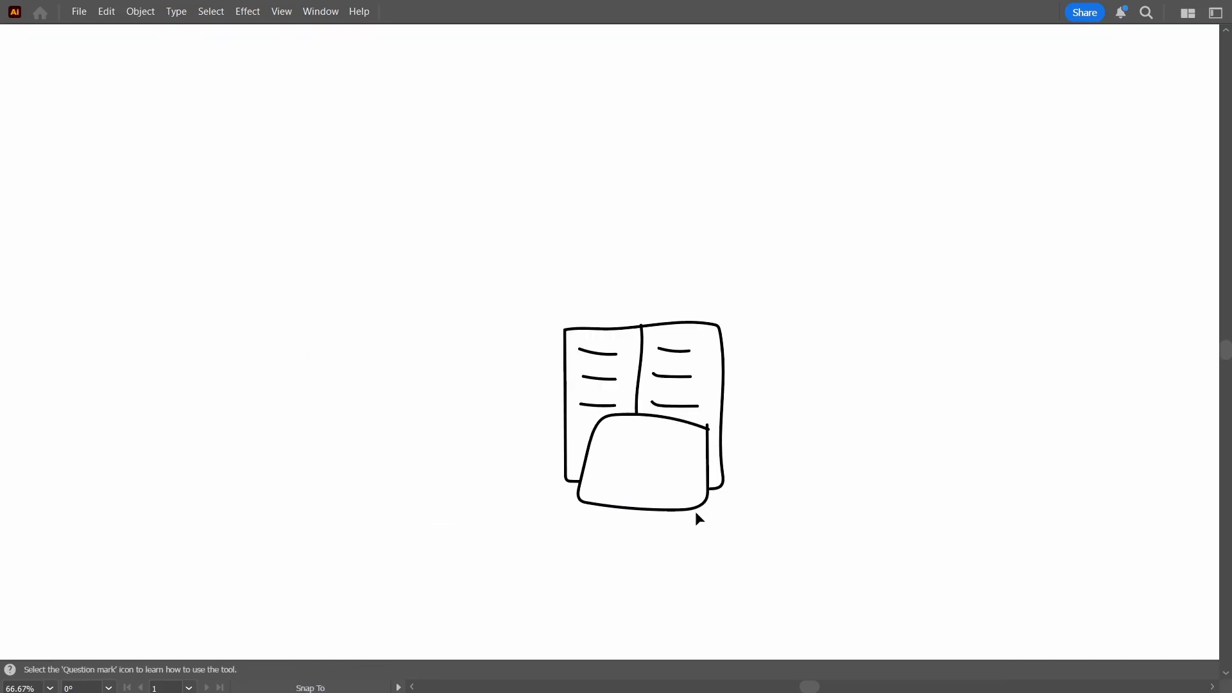
{"action": "mouse_move", "coordinate": [695, 514]}
{"action": "left_mouse_down"}
{"action": "mouse_move", "coordinate": [710, 522]}
{"action": "mouse_move", "coordinate": [695, 531]}
{"action": "mouse_move", "coordinate": [677, 498]}
{"action": "mouse_move", "coordinate": [699, 509]}
{"action": "mouse_move", "coordinate": [684, 534]}
{"action": "mouse_move", "coordinate": [710, 520]}
{"action": "mouse_move", "coordinate": [695, 522]}
{"action": "left_mouse_up"}
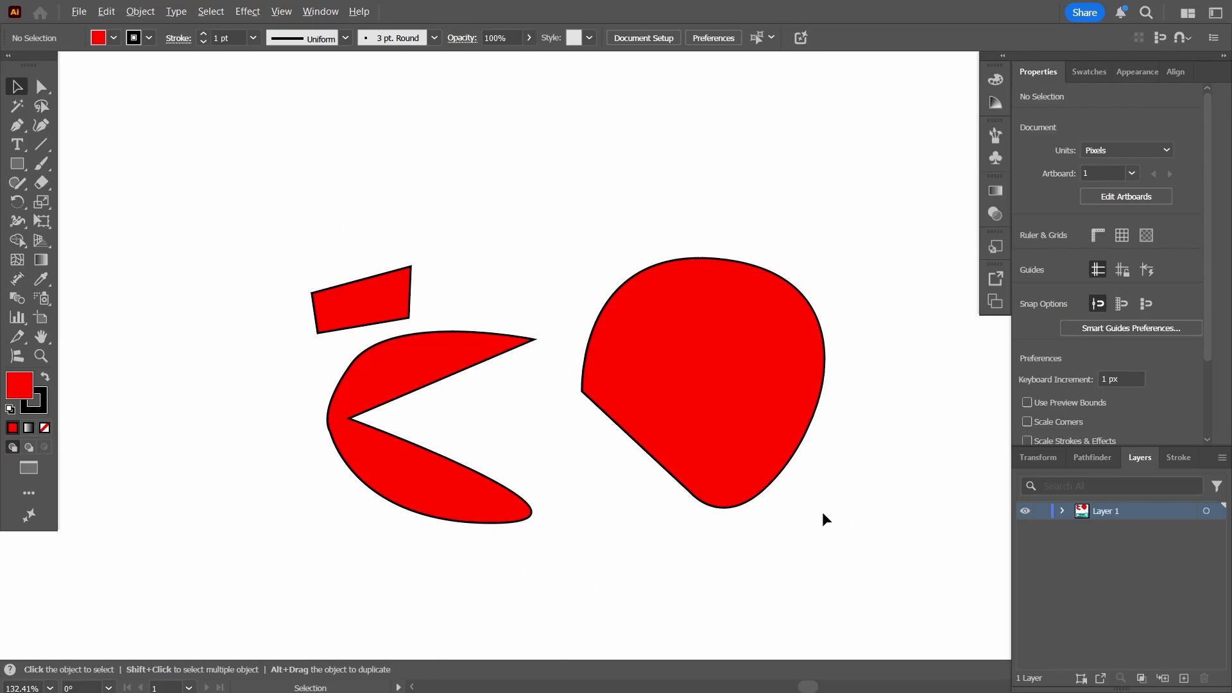
Zoom out and pan the view until the whole artboard with the red shapes and the turquoise note box fits
{"action": "scroll", "coordinate": [822, 511], "scroll_direction": "down", "scroll_amount": 4}
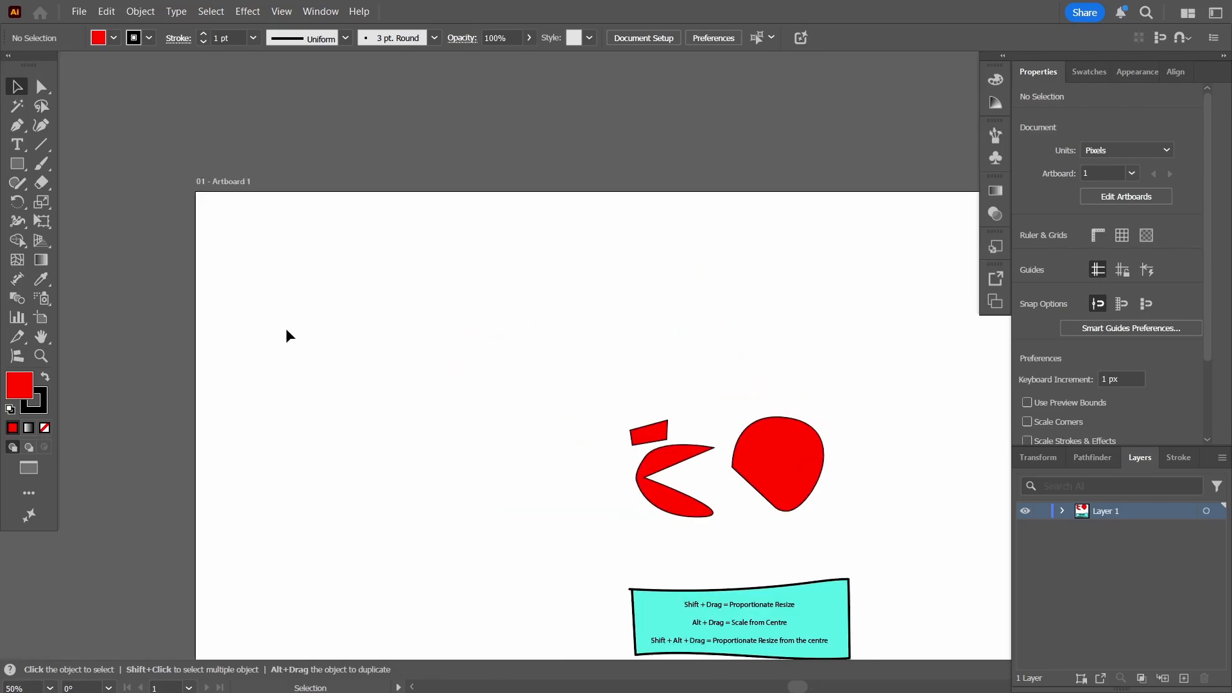
{"action": "left_click_drag", "start_coordinate": [530, 474], "coordinate": [341, 340]}
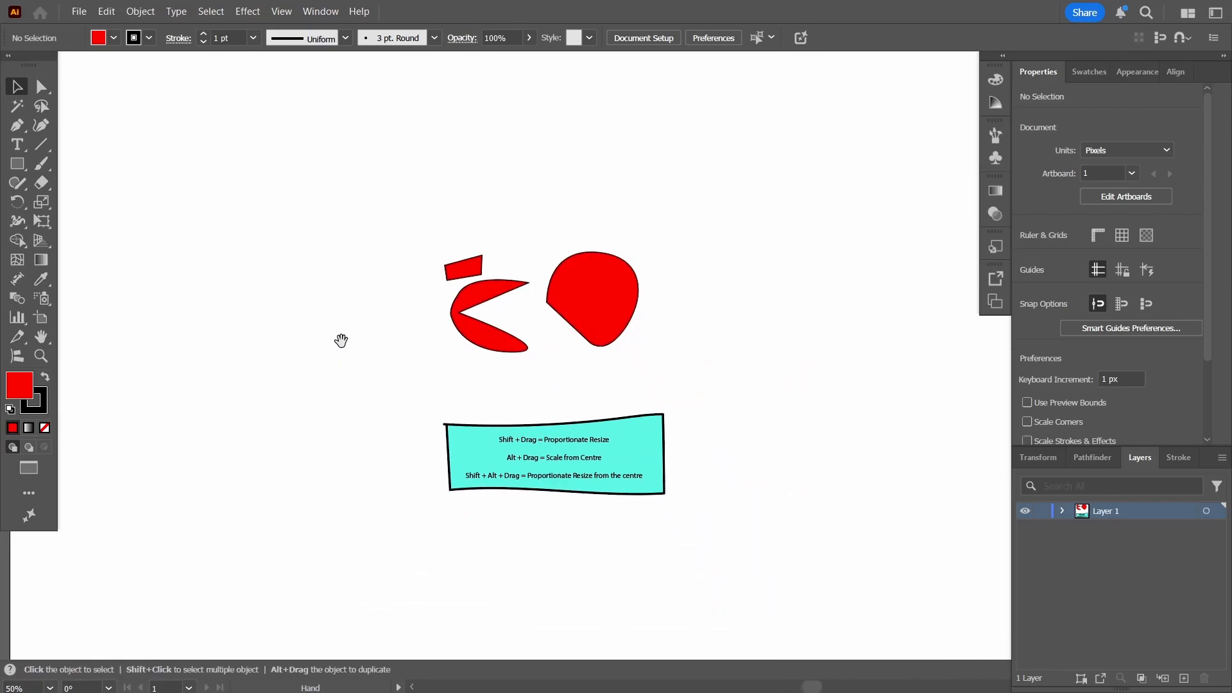
{"action": "scroll", "coordinate": [384, 471], "scroll_direction": "down", "scroll_amount": 2}
{"action": "scroll", "coordinate": [384, 471], "scroll_direction": "up", "scroll_amount": 2}
{"action": "scroll", "coordinate": [384, 472], "scroll_direction": "down", "scroll_amount": 1}
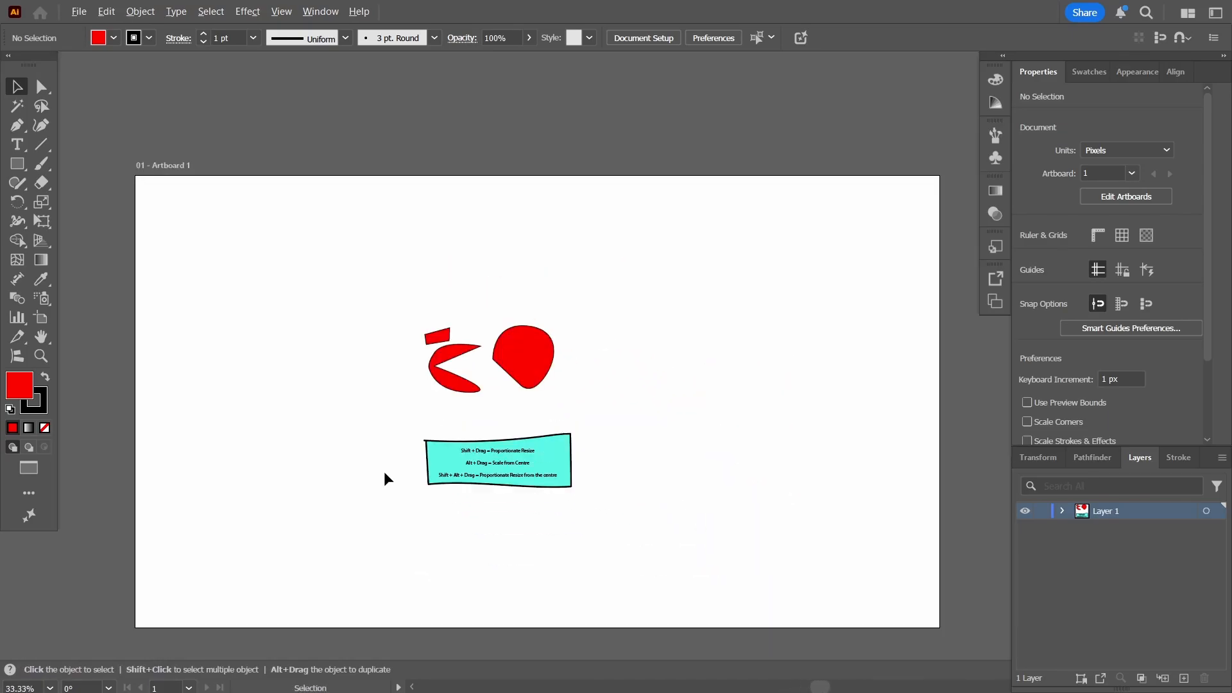
{"action": "scroll", "coordinate": [384, 471], "scroll_direction": "down", "scroll_amount": 1}
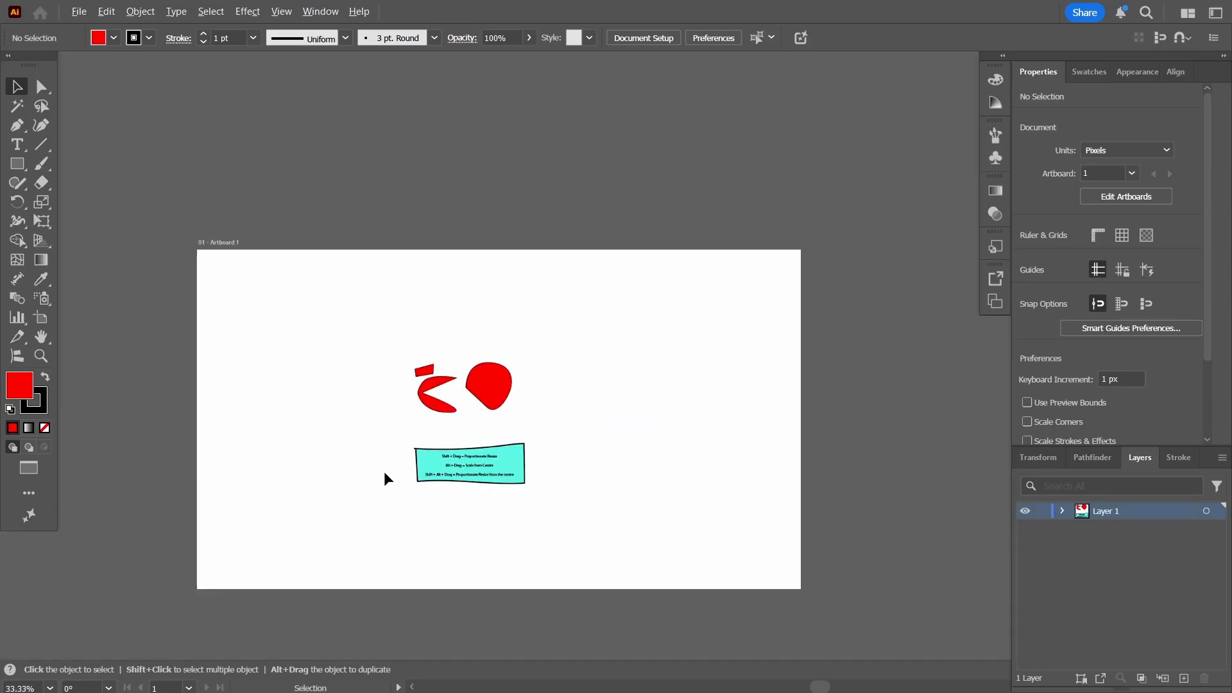
{"action": "scroll", "coordinate": [383, 471], "scroll_direction": "down", "scroll_amount": 1}
{"action": "scroll", "coordinate": [384, 471], "scroll_direction": "up", "scroll_amount": 2}
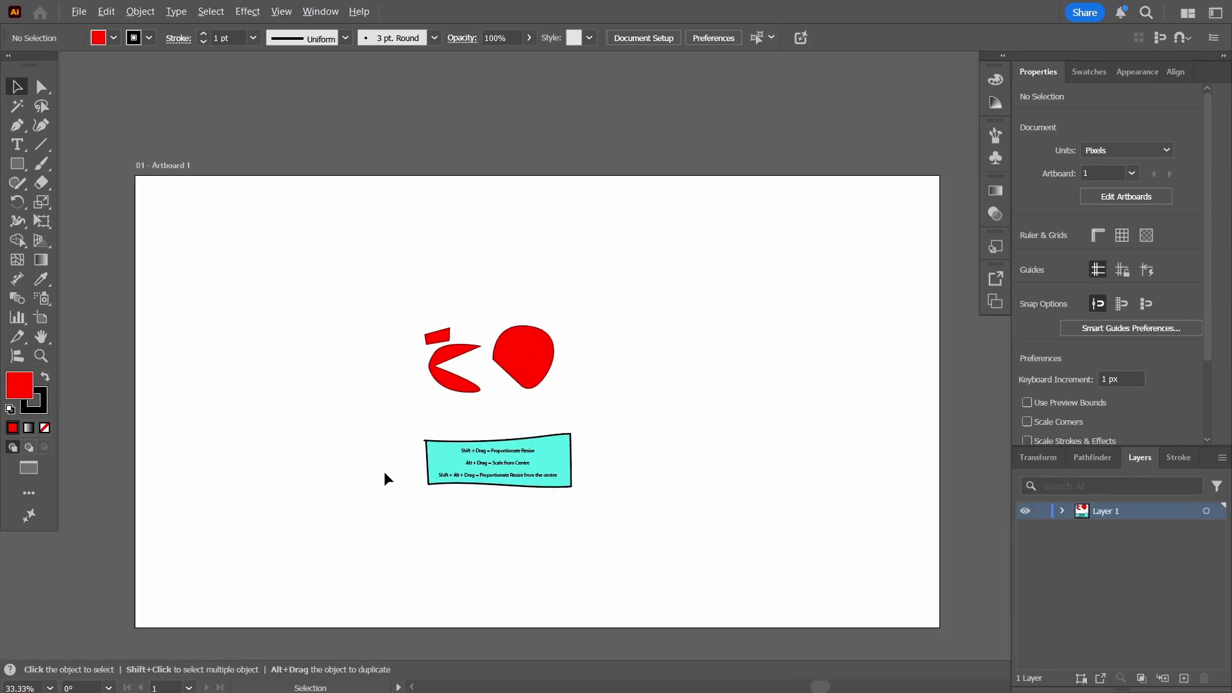
Move the view of the artboard up and down repeatedly to practise vertical navigation
{"action": "scroll", "coordinate": [384, 471], "scroll_direction": "down", "scroll_amount": 2}
{"action": "scroll", "coordinate": [384, 471], "scroll_direction": "up", "scroll_amount": 2}
{"action": "scroll", "coordinate": [383, 471], "scroll_direction": "down", "scroll_amount": 1}
{"action": "scroll", "coordinate": [384, 471], "scroll_direction": "up", "scroll_amount": 1}
{"action": "scroll", "coordinate": [384, 471], "scroll_direction": "down", "scroll_amount": 2}
{"action": "scroll", "coordinate": [383, 471], "scroll_direction": "up", "scroll_amount": 2}
{"action": "scroll", "coordinate": [384, 471], "scroll_direction": "down", "scroll_amount": 2}
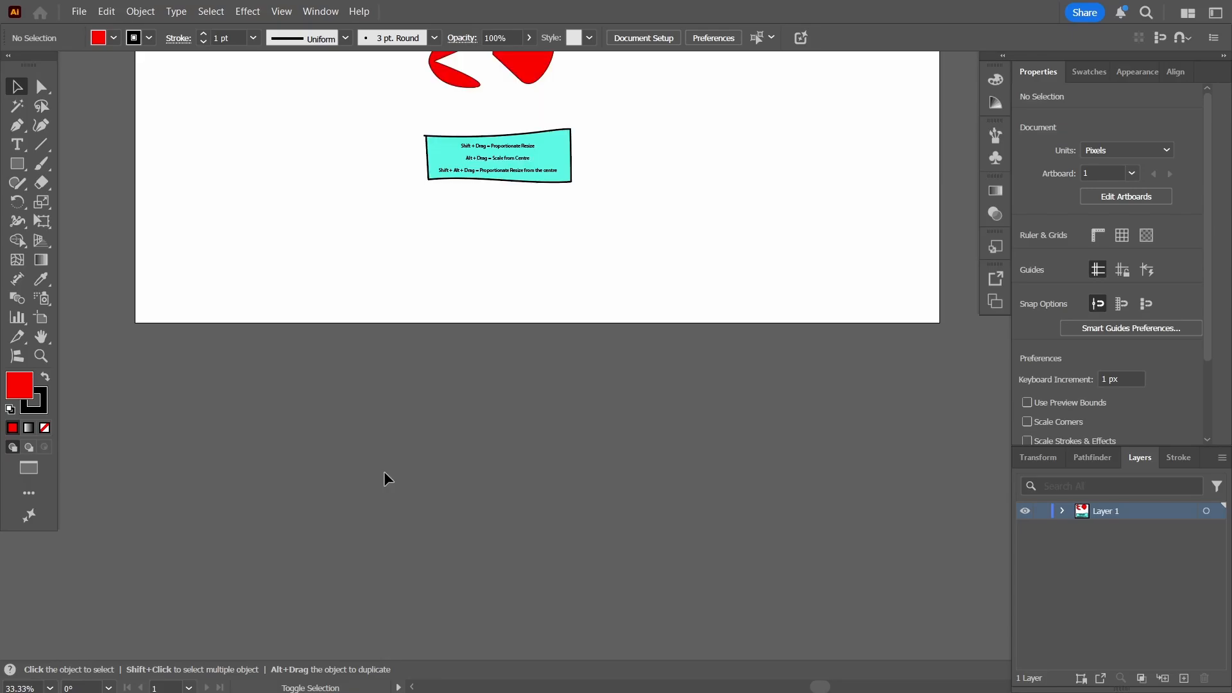
{"action": "scroll", "coordinate": [384, 471], "scroll_direction": "up", "scroll_amount": 2}
{"action": "scroll", "coordinate": [385, 474], "scroll_direction": "down", "scroll_amount": 2}
{"action": "scroll", "coordinate": [385, 473], "scroll_direction": "up", "scroll_amount": 2}
{"action": "scroll", "coordinate": [385, 474], "scroll_direction": "down", "scroll_amount": 2}
{"action": "scroll", "coordinate": [385, 474], "scroll_direction": "up", "scroll_amount": 2}
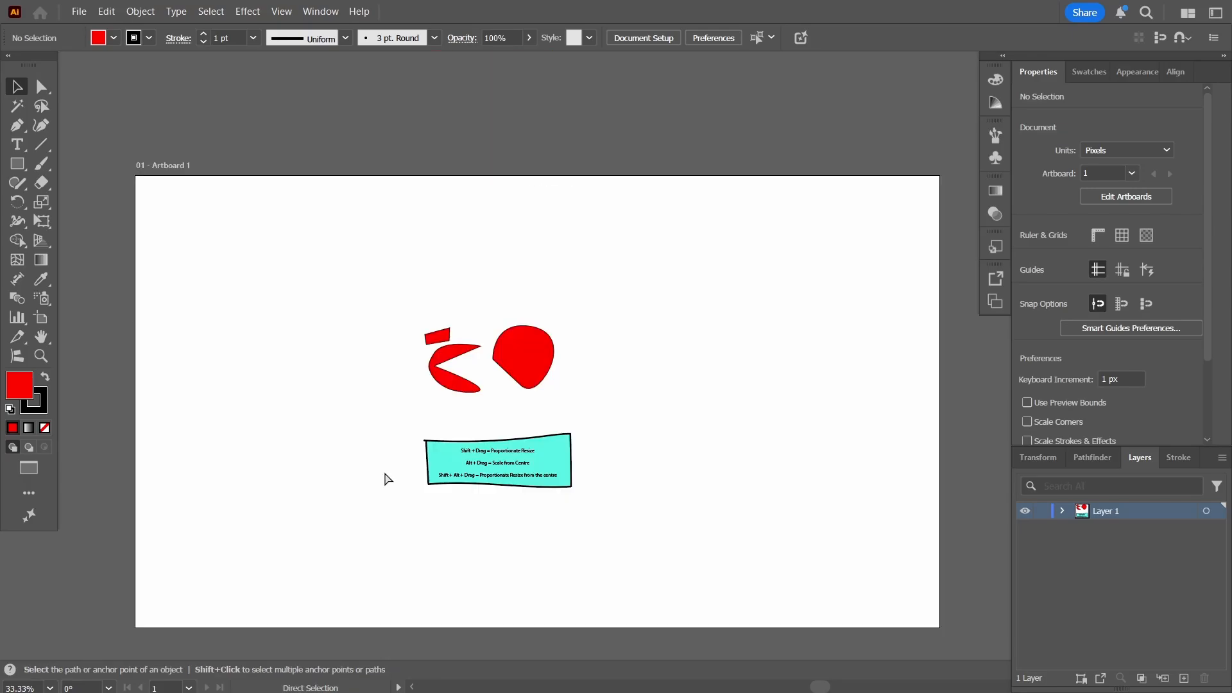
Shift the view of the artboard from side to side to practise horizontal navigation
{"action": "scroll", "coordinate": [385, 473], "scroll_direction": "right", "scroll_amount": 2}
{"action": "scroll", "coordinate": [387, 479], "scroll_direction": "left", "scroll_amount": 3}
{"action": "scroll", "coordinate": [387, 479], "scroll_direction": "right", "scroll_amount": 4}
{"action": "scroll", "coordinate": [387, 479], "scroll_direction": "left", "scroll_amount": 5}
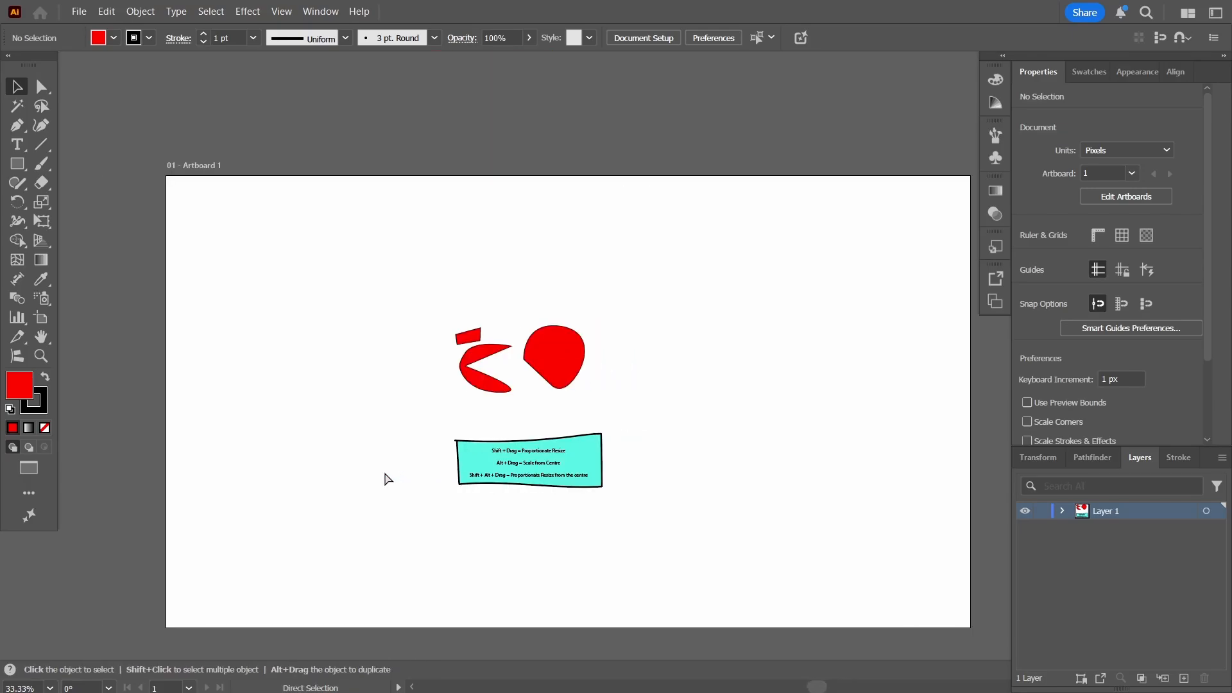
{"action": "scroll", "coordinate": [387, 478], "scroll_direction": "right", "scroll_amount": 3}
{"action": "scroll", "coordinate": [385, 477], "scroll_direction": "right", "scroll_amount": 2}
{"action": "scroll", "coordinate": [384, 473], "scroll_direction": "left", "scroll_amount": 4}
{"action": "scroll", "coordinate": [384, 471], "scroll_direction": "right", "scroll_amount": 1}
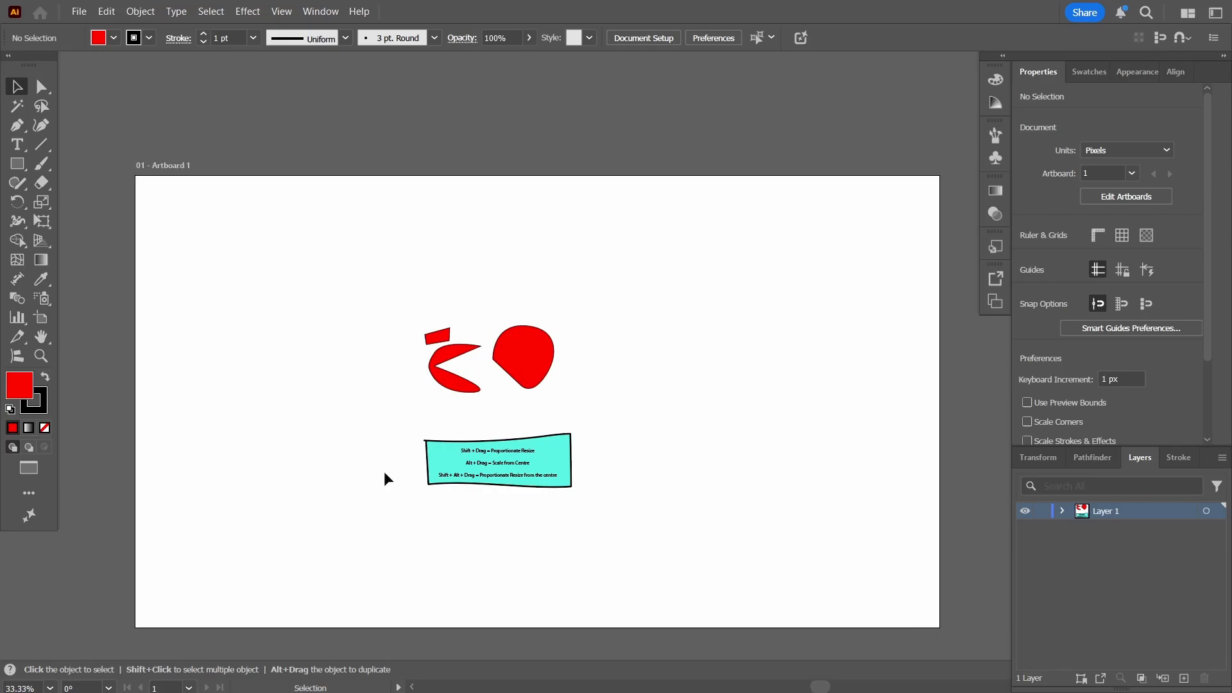
Examine the turquoise note box up close at 150% zoom, practising zooming in and out and sideways panning
{"action": "scroll", "coordinate": [384, 471], "scroll_direction": "up", "scroll_amount": 2}
{"action": "scroll", "coordinate": [457, 481], "scroll_direction": "up", "scroll_amount": 1}
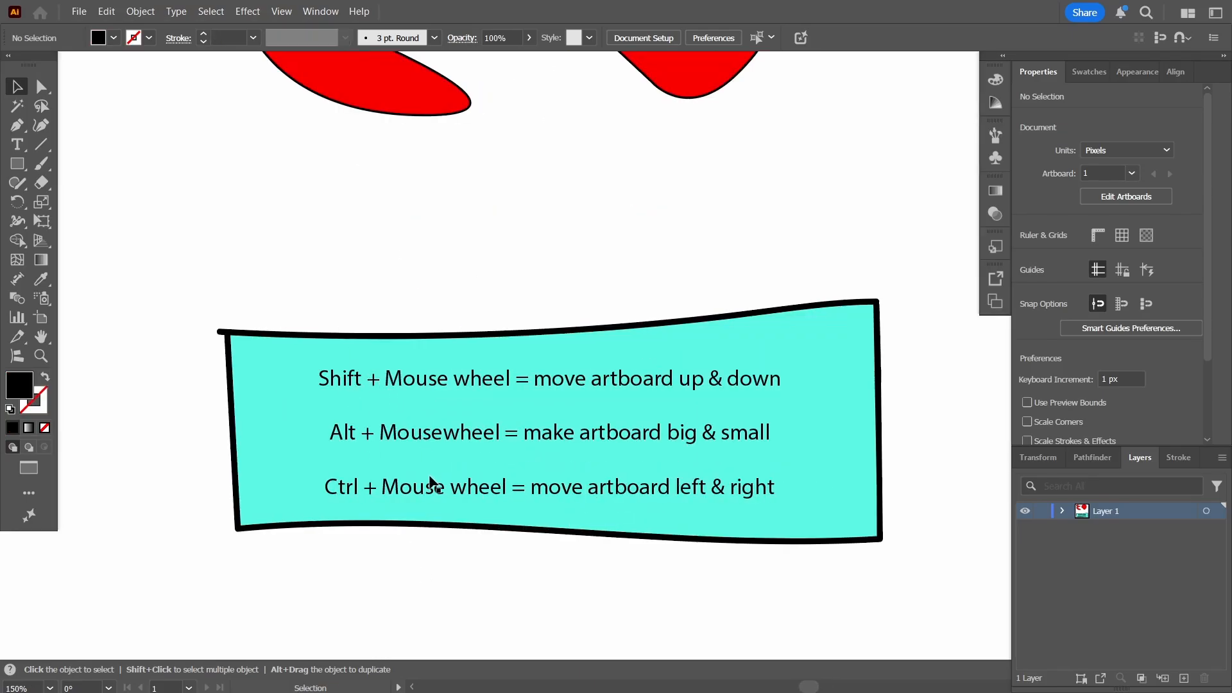
{"action": "scroll", "coordinate": [467, 579], "scroll_direction": "down", "scroll_amount": 5}
{"action": "scroll", "coordinate": [466, 573], "scroll_direction": "up", "scroll_amount": 5}
{"action": "scroll", "coordinate": [467, 573], "scroll_direction": "down", "scroll_amount": 1}
{"action": "scroll", "coordinate": [467, 573], "scroll_direction": "up", "scroll_amount": 1}
{"action": "scroll", "coordinate": [467, 573], "scroll_direction": "down", "scroll_amount": 1}
{"action": "scroll", "coordinate": [466, 573], "scroll_direction": "up", "scroll_amount": 1}
{"action": "key", "text": "a"}
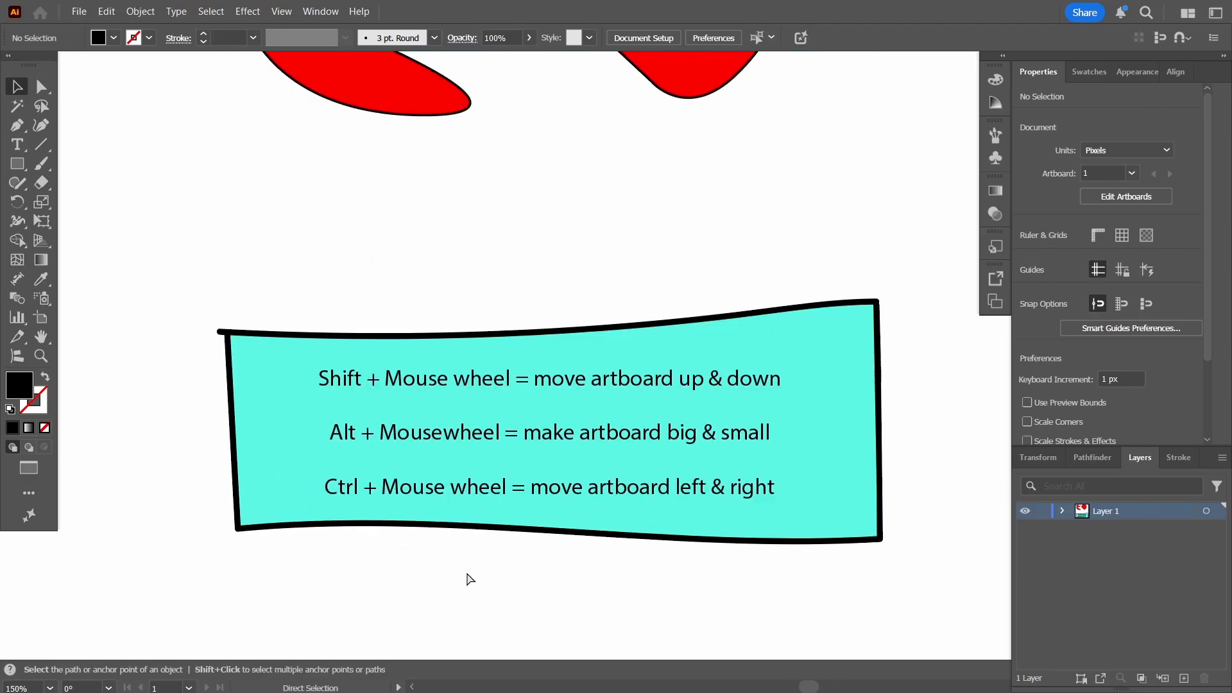
{"action": "scroll", "coordinate": [466, 573], "scroll_direction": "right", "scroll_amount": 1}
{"action": "scroll", "coordinate": [466, 574], "scroll_direction": "left", "scroll_amount": 2}
{"action": "scroll", "coordinate": [466, 573], "scroll_direction": "right", "scroll_amount": 5}
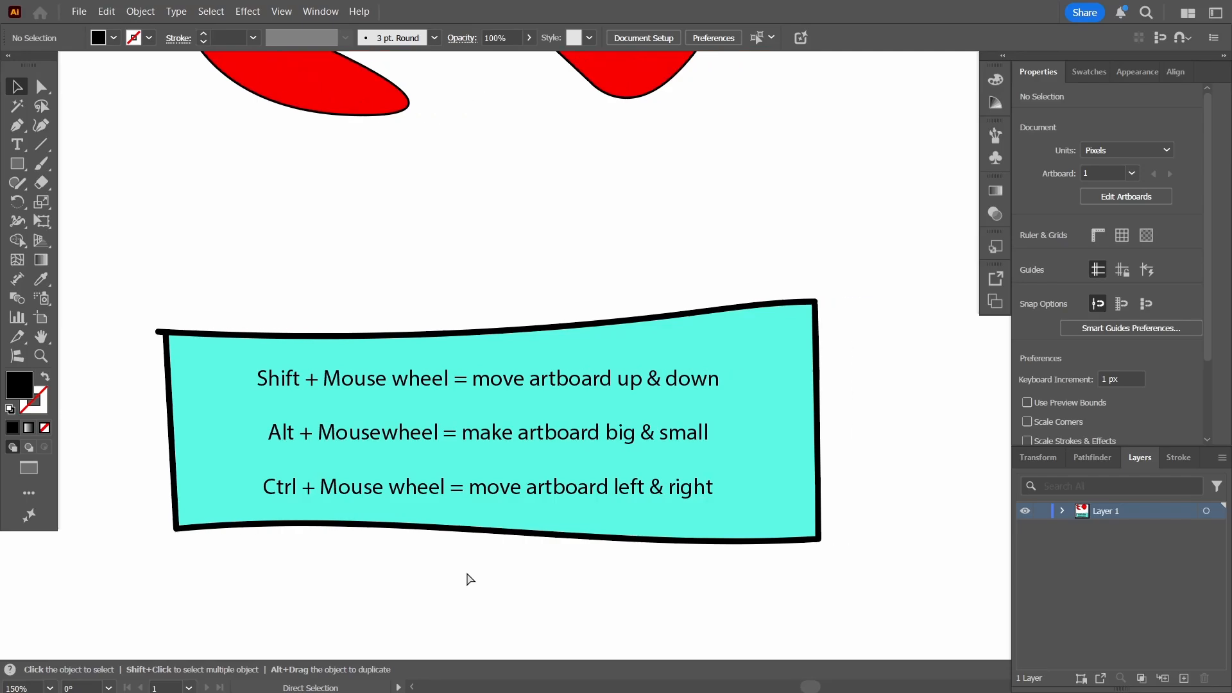
{"action": "scroll", "coordinate": [466, 574], "scroll_direction": "left", "scroll_amount": 3}
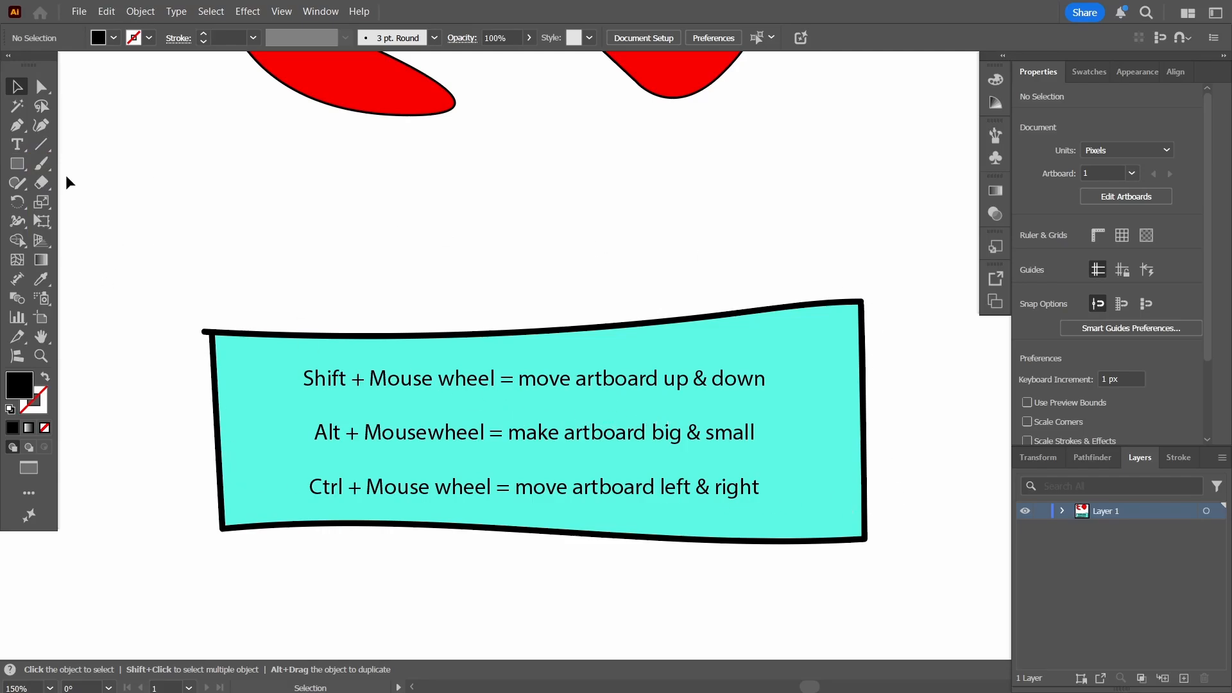
Paint a loose figure-eight stroke above the turquoise box with the Paintbrush, and draw a rectangle about 239 × 91 px around it
{"action": "left_click", "coordinate": [42, 165]}
{"action": "mouse_move", "coordinate": [332, 215]}
{"action": "left_mouse_down"}
{"action": "mouse_move", "coordinate": [328, 187]}
{"action": "mouse_move", "coordinate": [458, 227]}
{"action": "mouse_move", "coordinate": [575, 161]}
{"action": "mouse_move", "coordinate": [441, 224]}
{"action": "mouse_move", "coordinate": [339, 240]}
{"action": "mouse_move", "coordinate": [310, 201]}
{"action": "mouse_move", "coordinate": [337, 186]}
{"action": "left_mouse_up"}
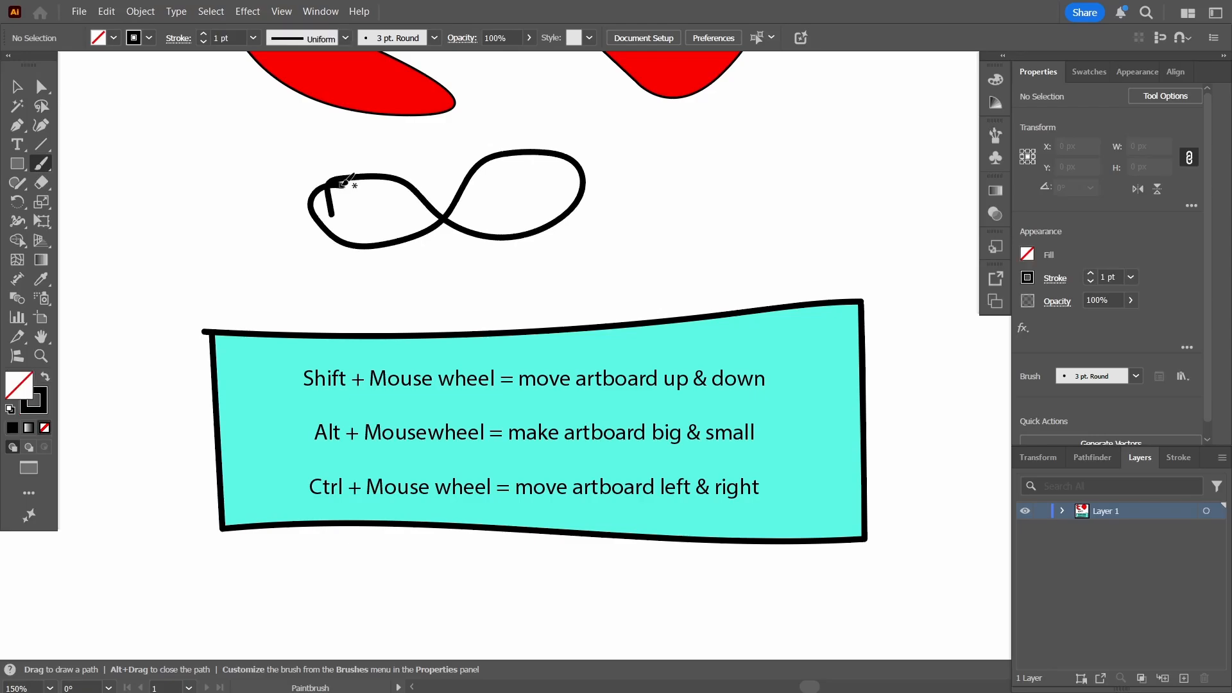
{"action": "left_click", "coordinate": [14, 167]}
{"action": "mouse_move", "coordinate": [151, 133]}
{"action": "left_mouse_down"}
{"action": "mouse_move", "coordinate": [418, 266]}
{"action": "mouse_move", "coordinate": [603, 303]}
{"action": "left_mouse_up"}
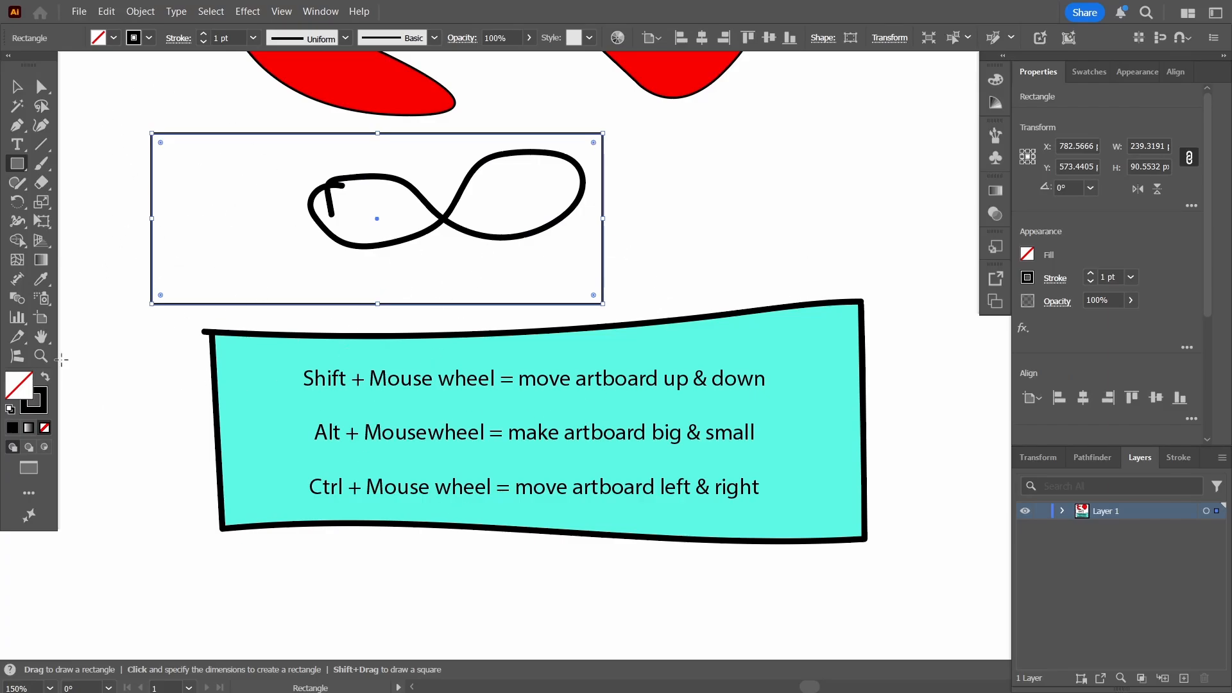
{"action": "key", "text": "v"}
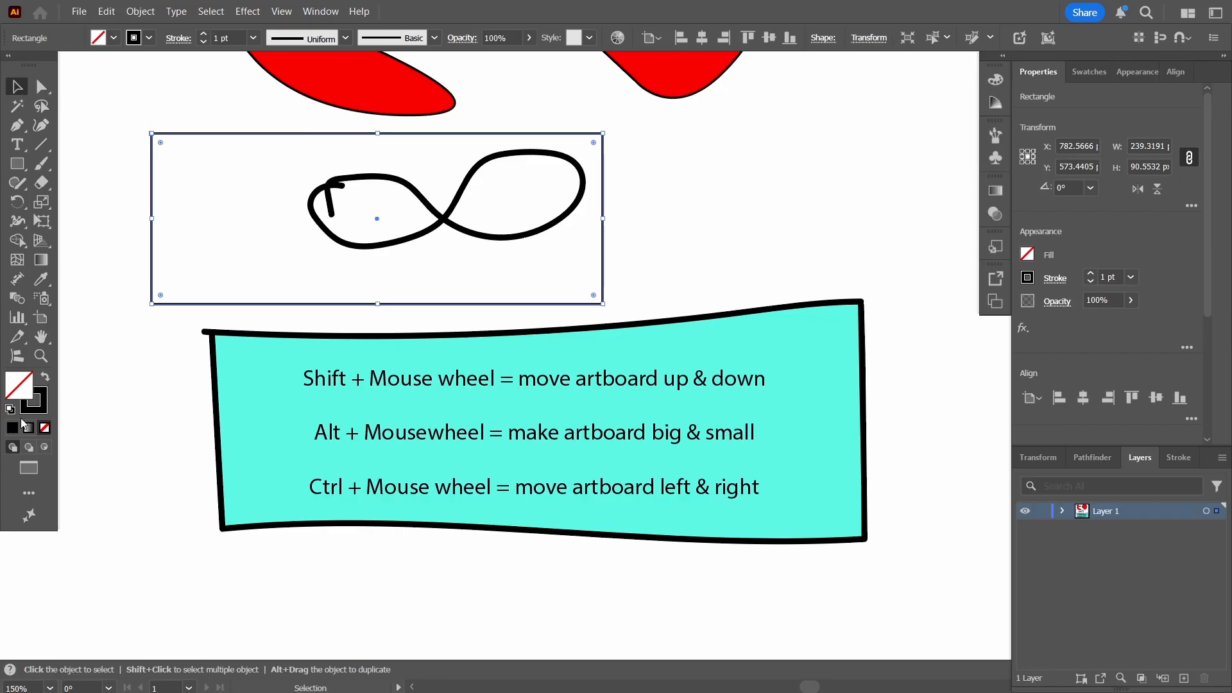
Fill the rectangle around the brush stroke with green, and delete it
{"action": "double_click", "coordinate": [16, 392]}
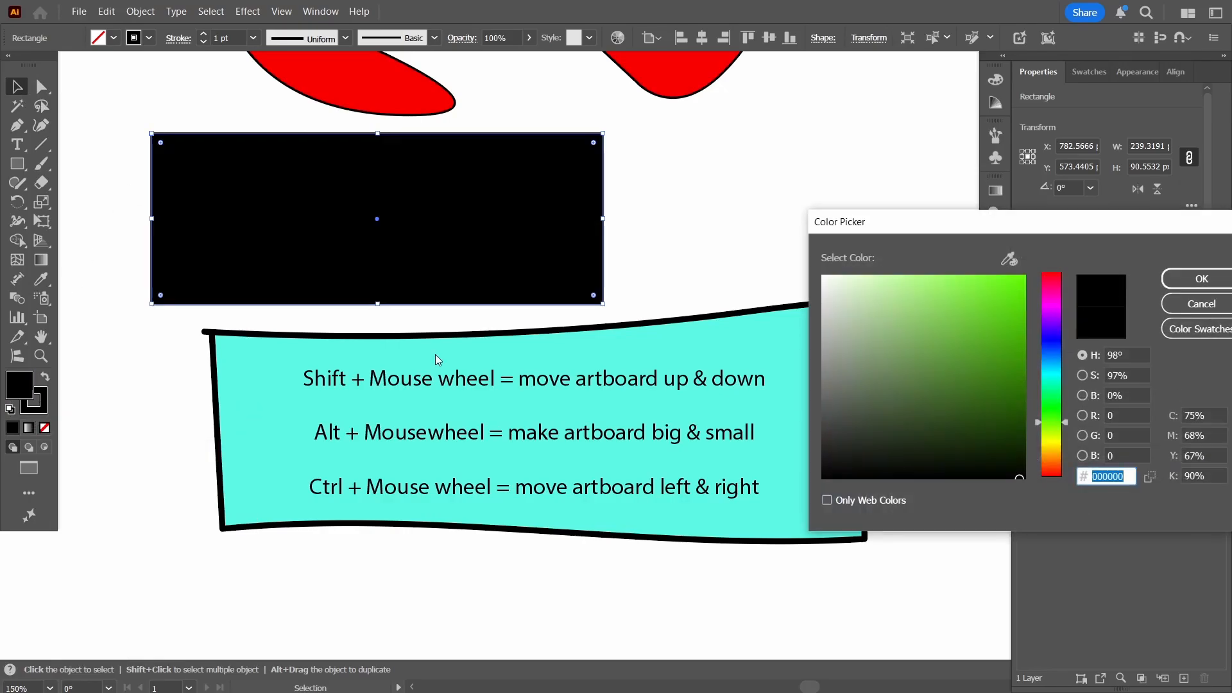
{"action": "left_click", "coordinate": [946, 402]}
{"action": "left_click_drag", "start_coordinate": [946, 402], "coordinate": [981, 319]}
{"action": "key", "text": "Return"}
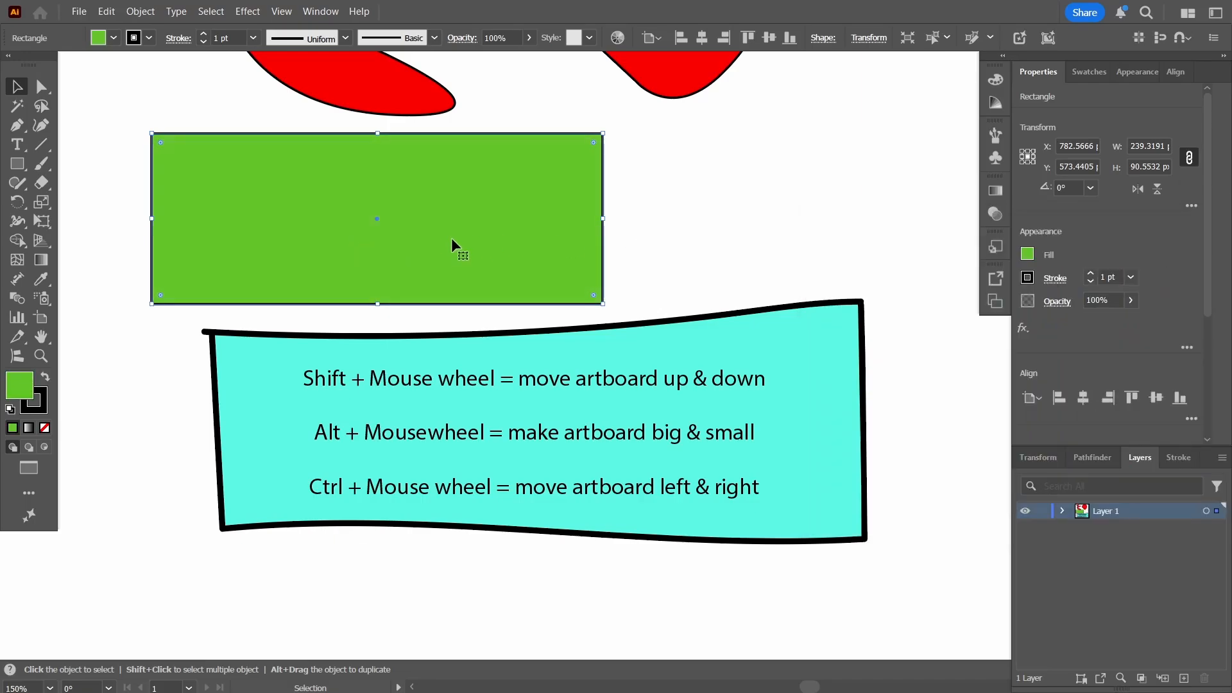
{"action": "key", "text": "Delete"}
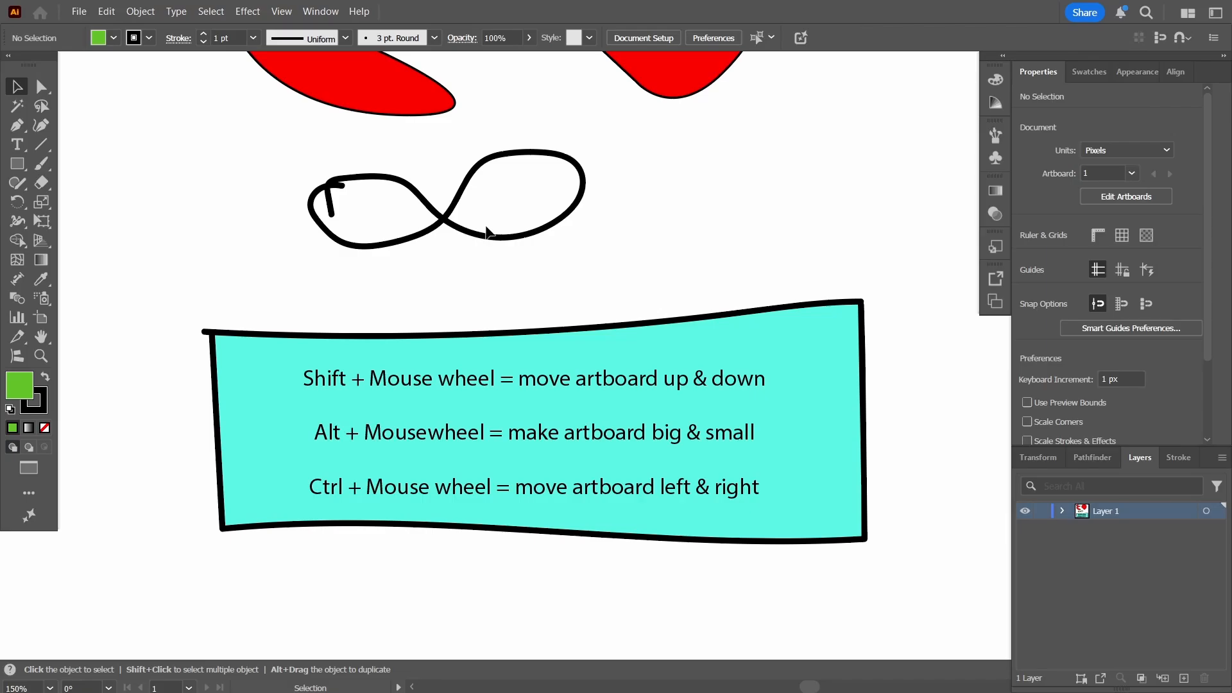
Give the figure-eight brush stroke a turquoise fill, and delete it
{"action": "left_click", "coordinate": [493, 244]}
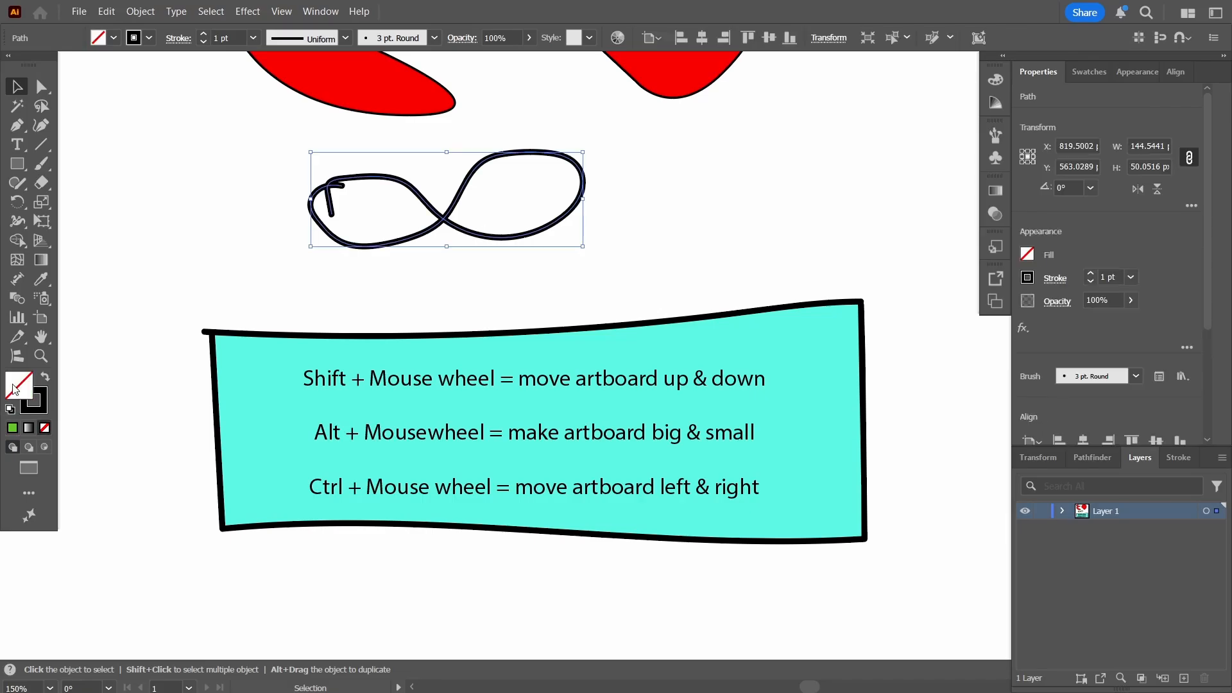
{"action": "double_click", "coordinate": [19, 386]}
{"action": "left_click", "coordinate": [1051, 379]}
{"action": "left_click_drag", "start_coordinate": [1000, 335], "coordinate": [991, 303]}
{"action": "key", "text": "Return"}
{"action": "left_click_drag", "start_coordinate": [511, 204], "coordinate": [472, 237]}
{"action": "key", "text": "Delete"}
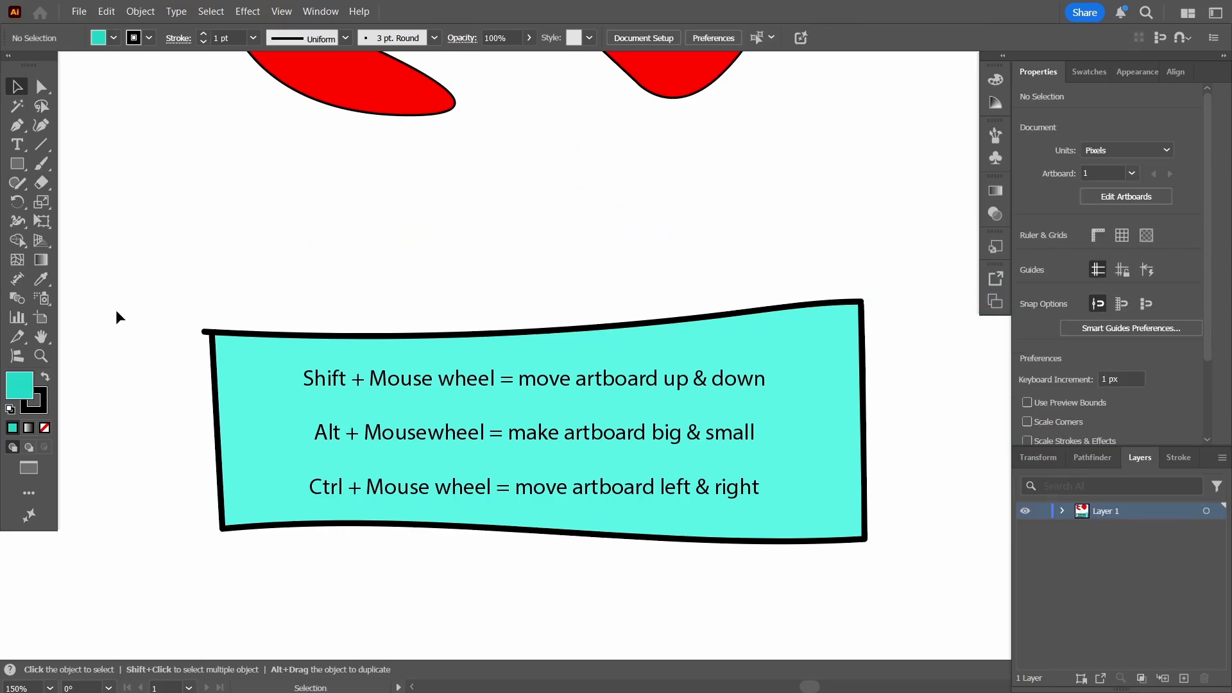
Select all the red shapes together with the turquoise note box and delete them, clearing the artboard
{"action": "scroll", "coordinate": [441, 224], "scroll_direction": "down", "scroll_amount": 2}
{"action": "left_click_drag", "start_coordinate": [280, 211], "coordinate": [356, 363]}
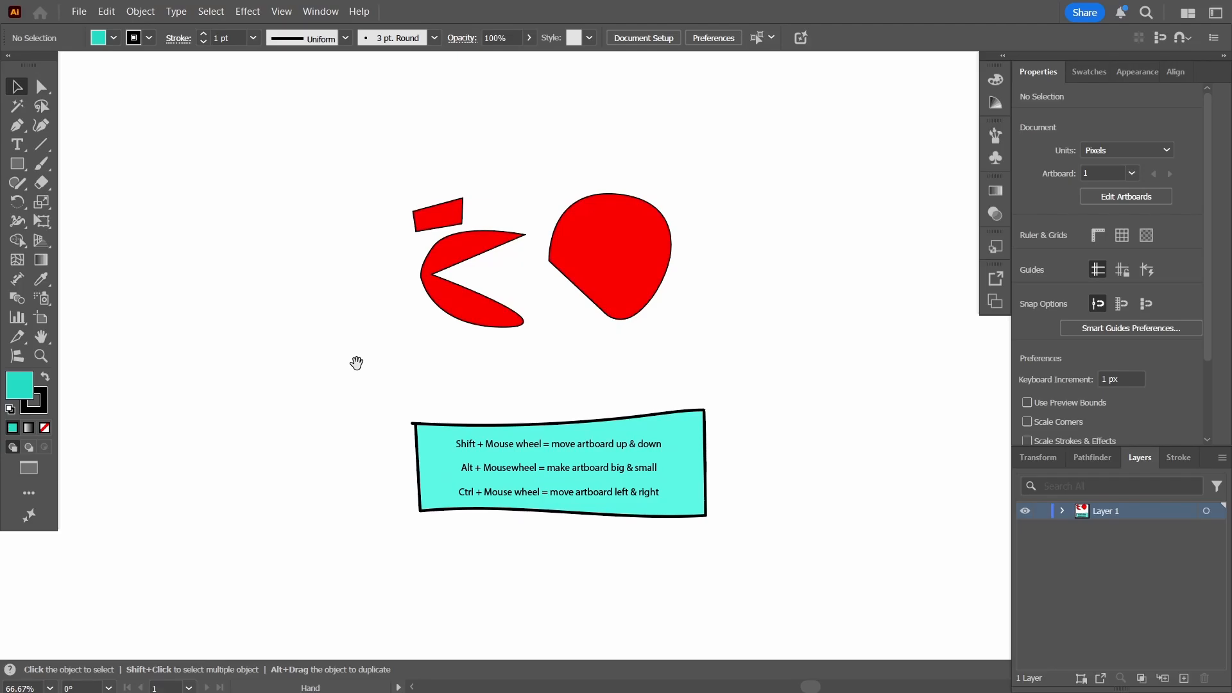
{"action": "left_click_drag", "start_coordinate": [474, 376], "coordinate": [348, 360]}
{"action": "left_click_drag", "start_coordinate": [172, 154], "coordinate": [666, 574]}
{"action": "key", "text": "Delete"}
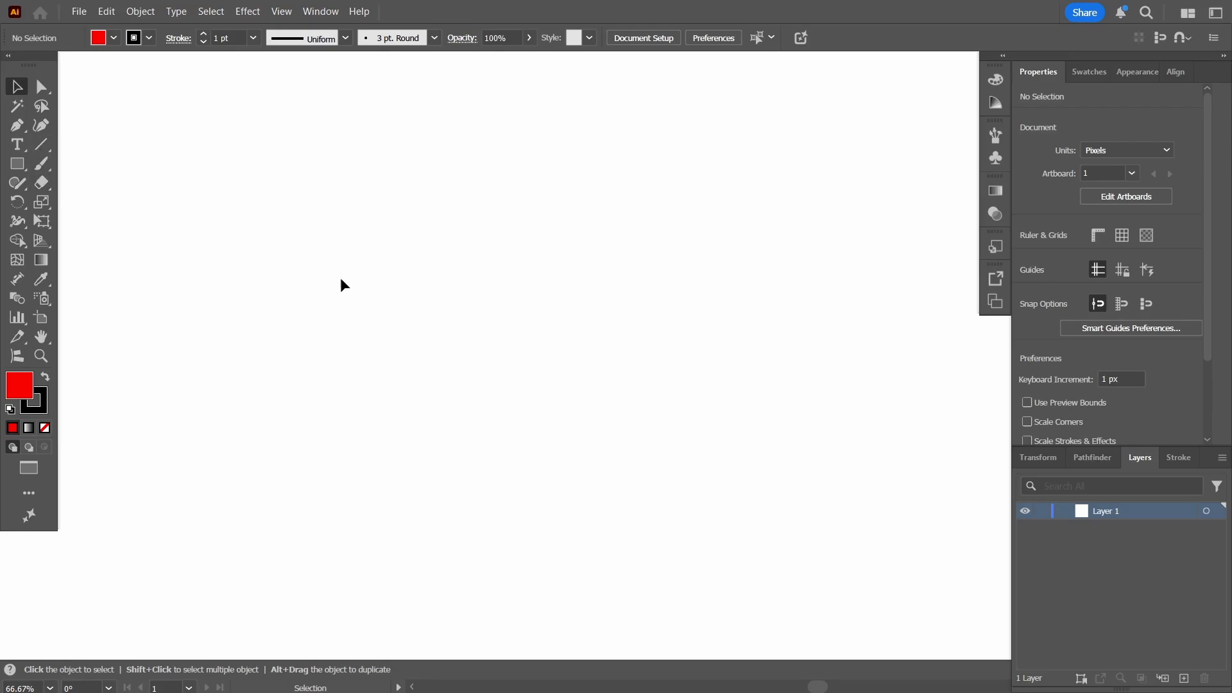
Draw a red rectangle about 437 × 201 px on the empty artboard with the Rectangle tool
{"action": "left_click", "coordinate": [18, 166]}
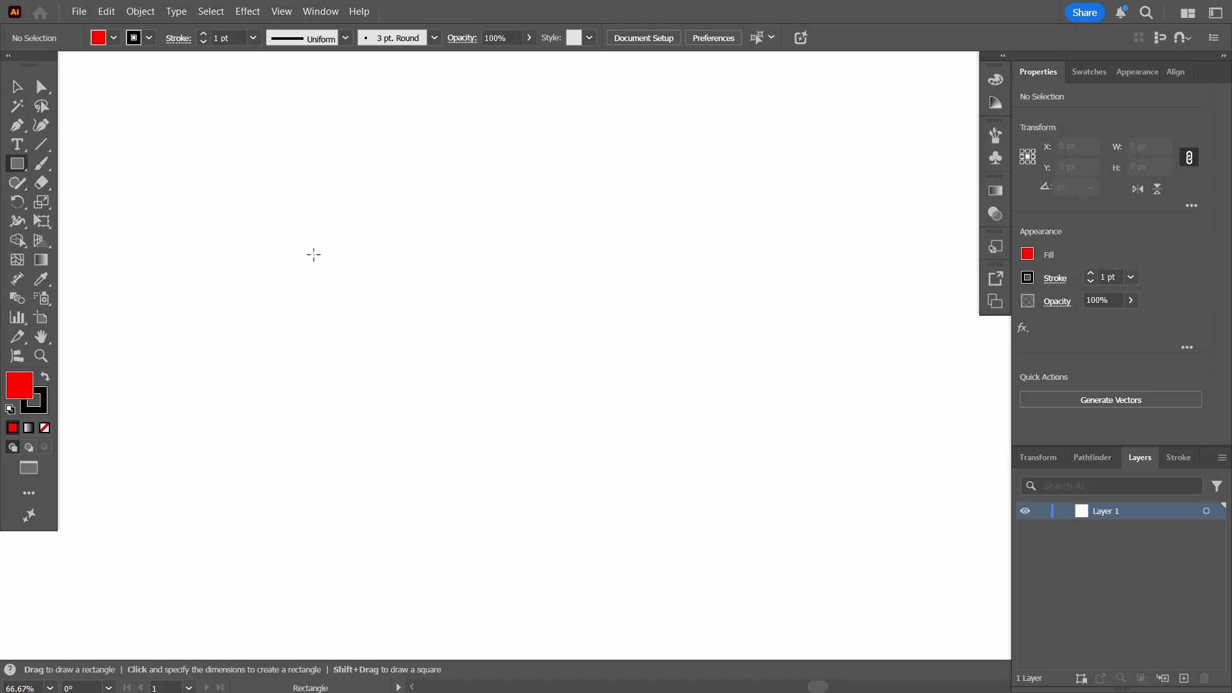
{"action": "left_click", "coordinate": [28, 168]}
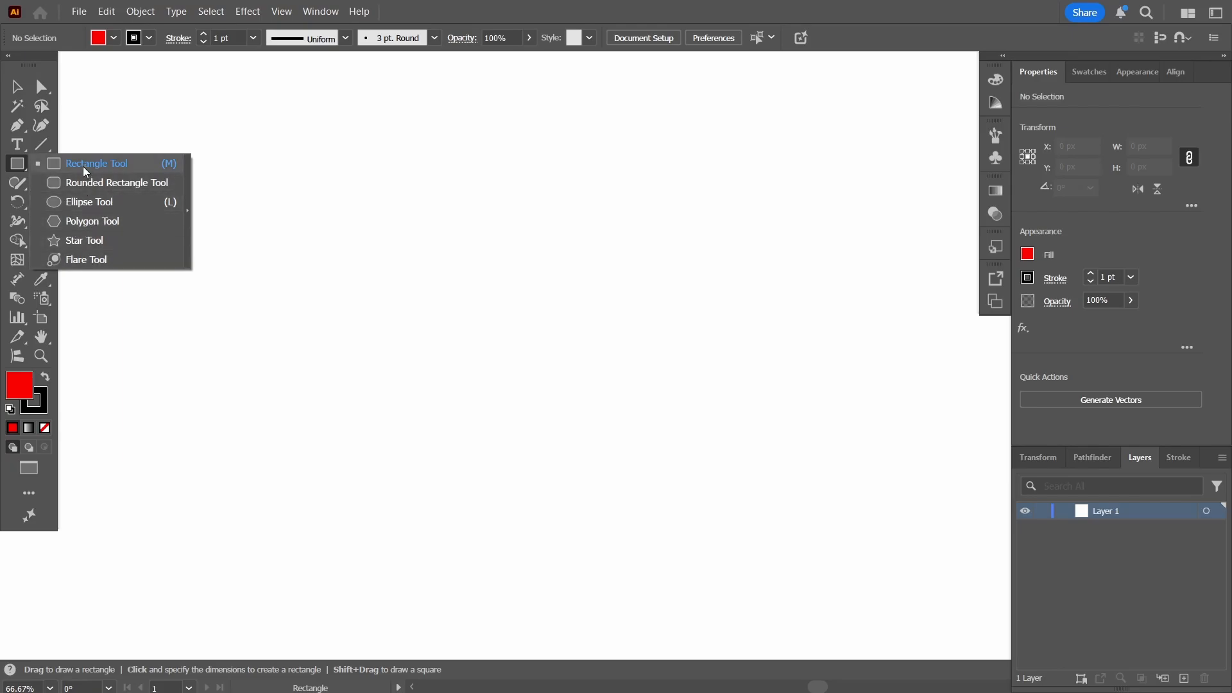
{"action": "left_click", "coordinate": [122, 165]}
{"action": "left_click_drag", "start_coordinate": [260, 227], "coordinate": [627, 397]}
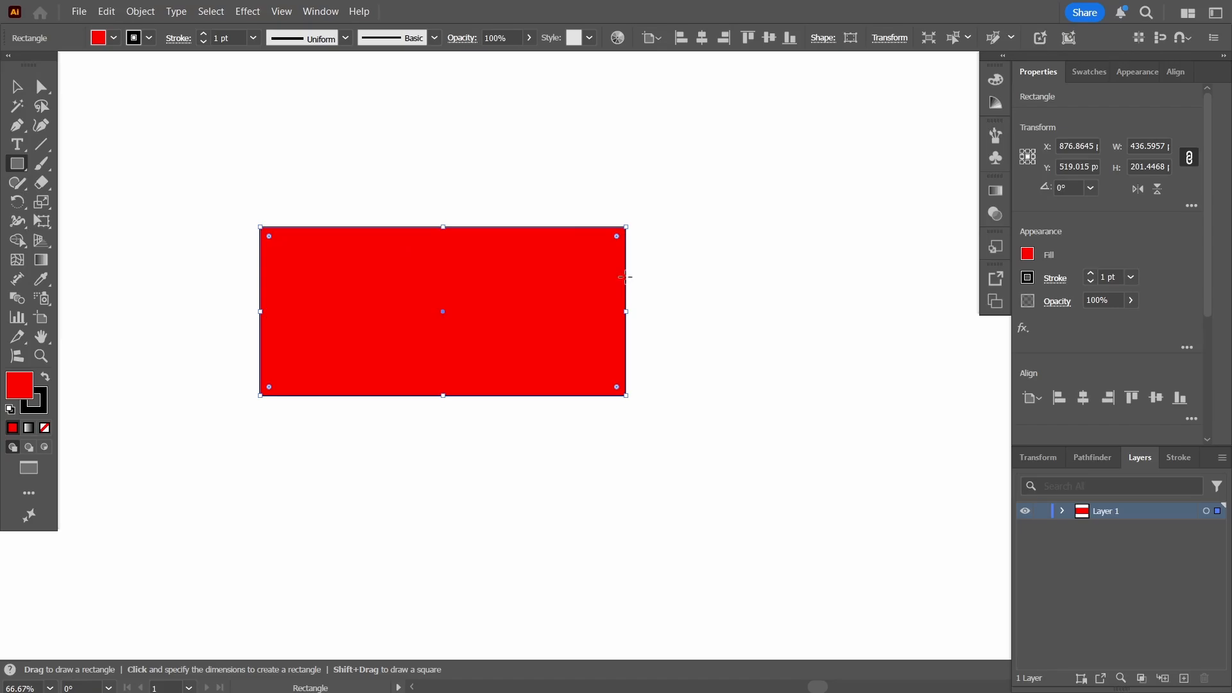
Try a smaller rectangle about 106 × 142 px against the large rectangle's right edge, and delete it
{"action": "left_click_drag", "start_coordinate": [626, 277], "coordinate": [715, 396]}
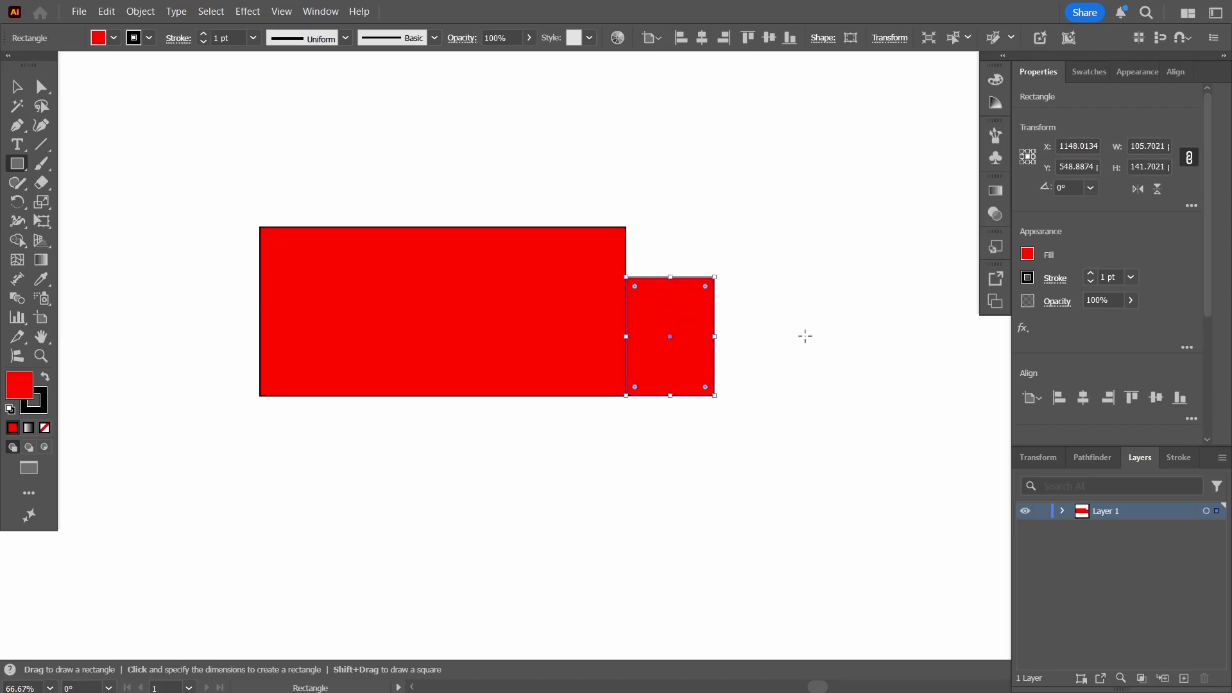
{"action": "key", "text": "Delete"}
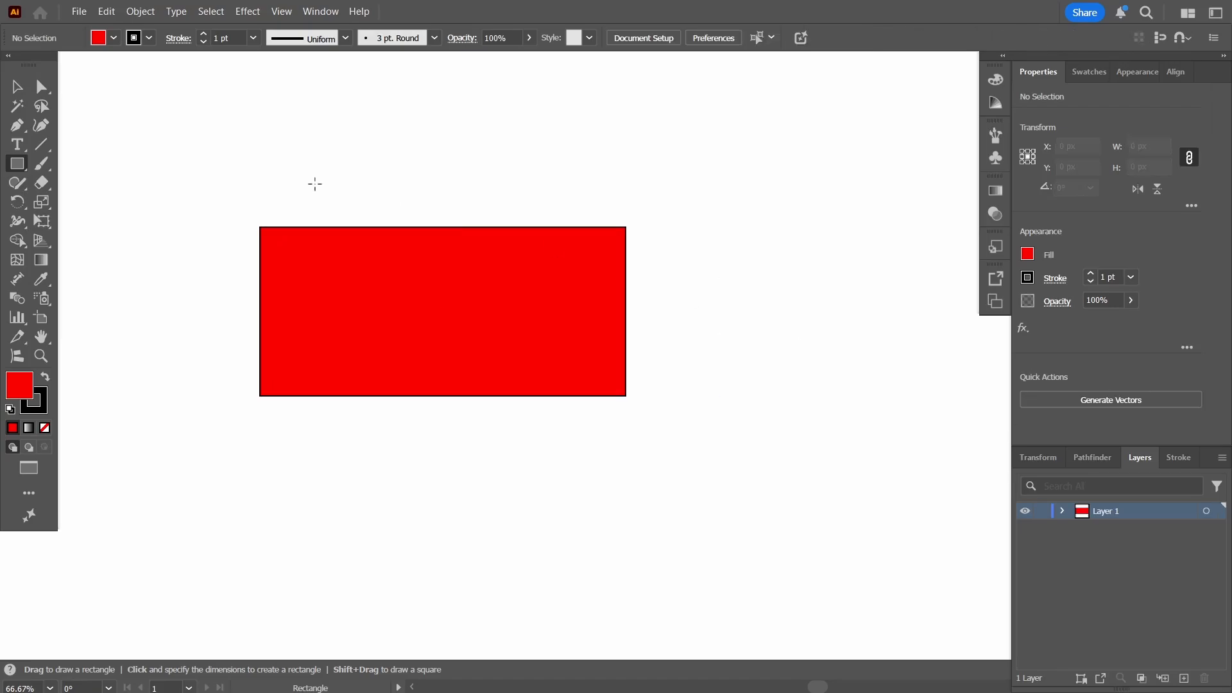
Draw a closed five-sided truck-cab shape with a slanted upper-right corner against the rectangle's right edge, using the Pen tool and aligning the bases
{"action": "key", "text": "p"}
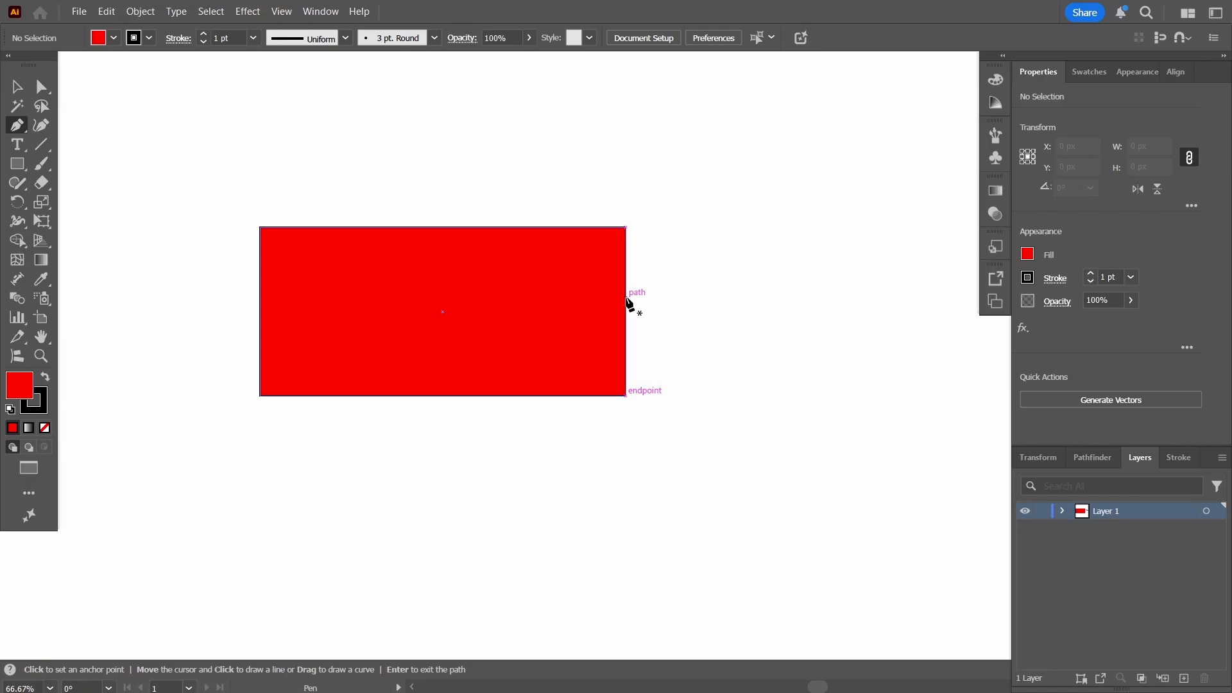
{"action": "left_click", "coordinate": [626, 297]}
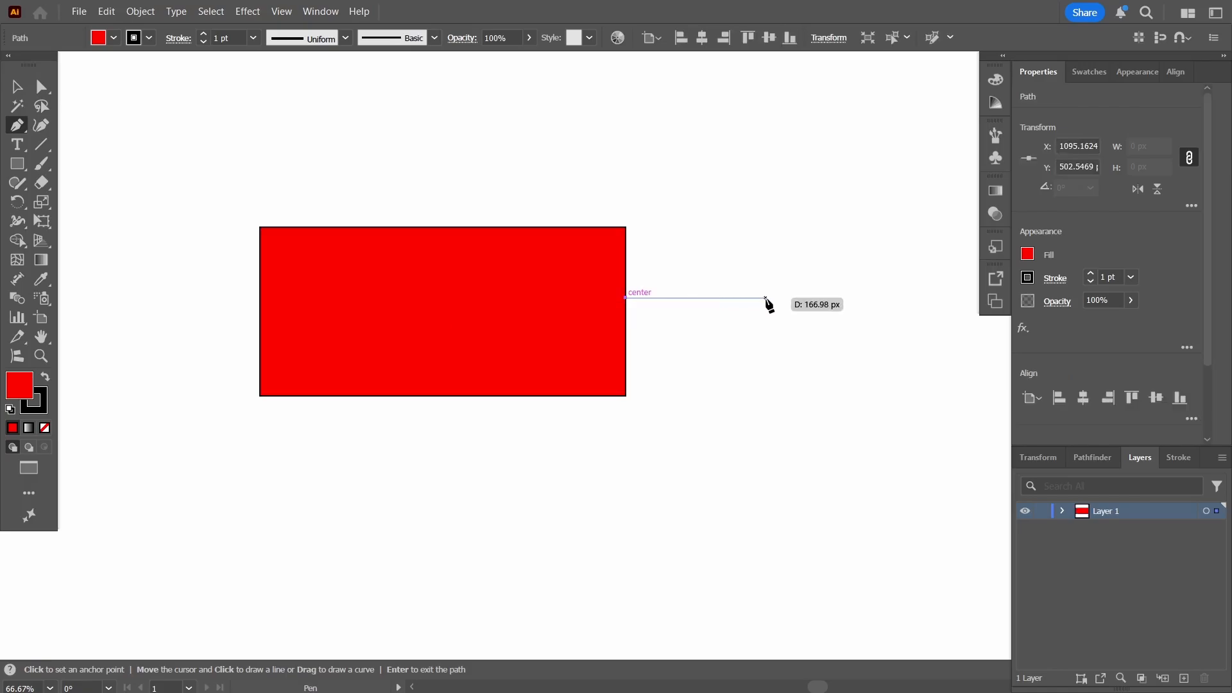
{"action": "left_click", "coordinate": [717, 298]}
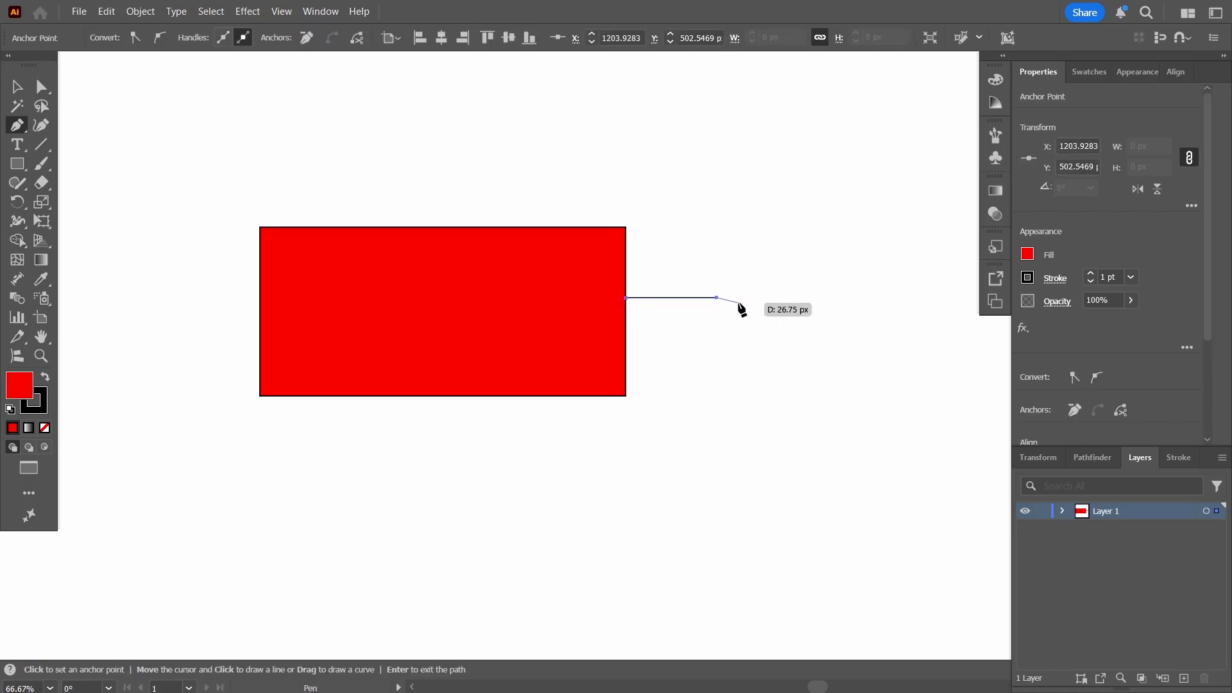
{"action": "left_click", "coordinate": [751, 333]}
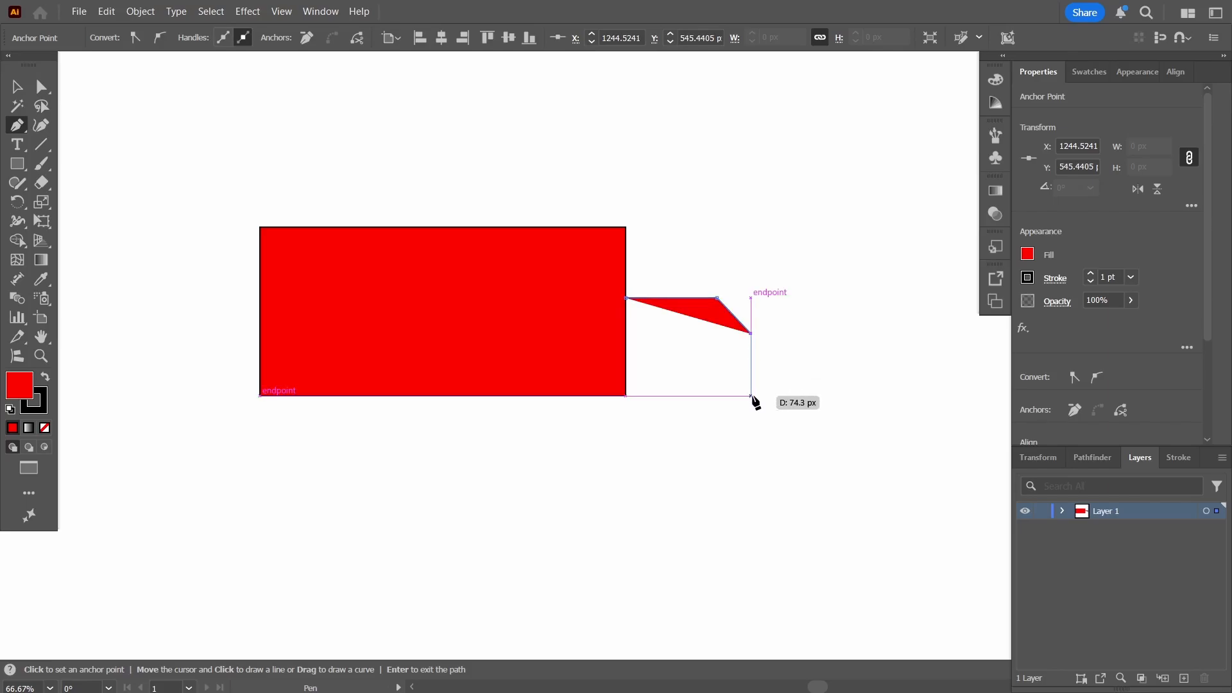
{"action": "left_click", "coordinate": [752, 397]}
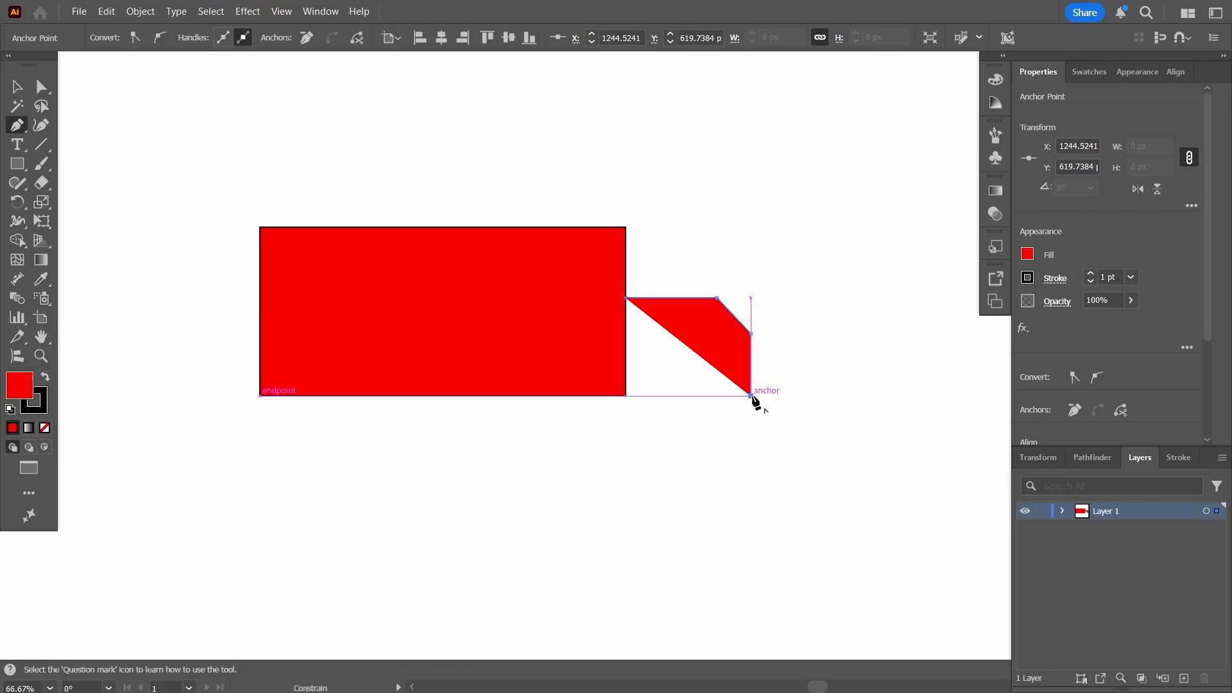
{"action": "left_click", "coordinate": [626, 396]}
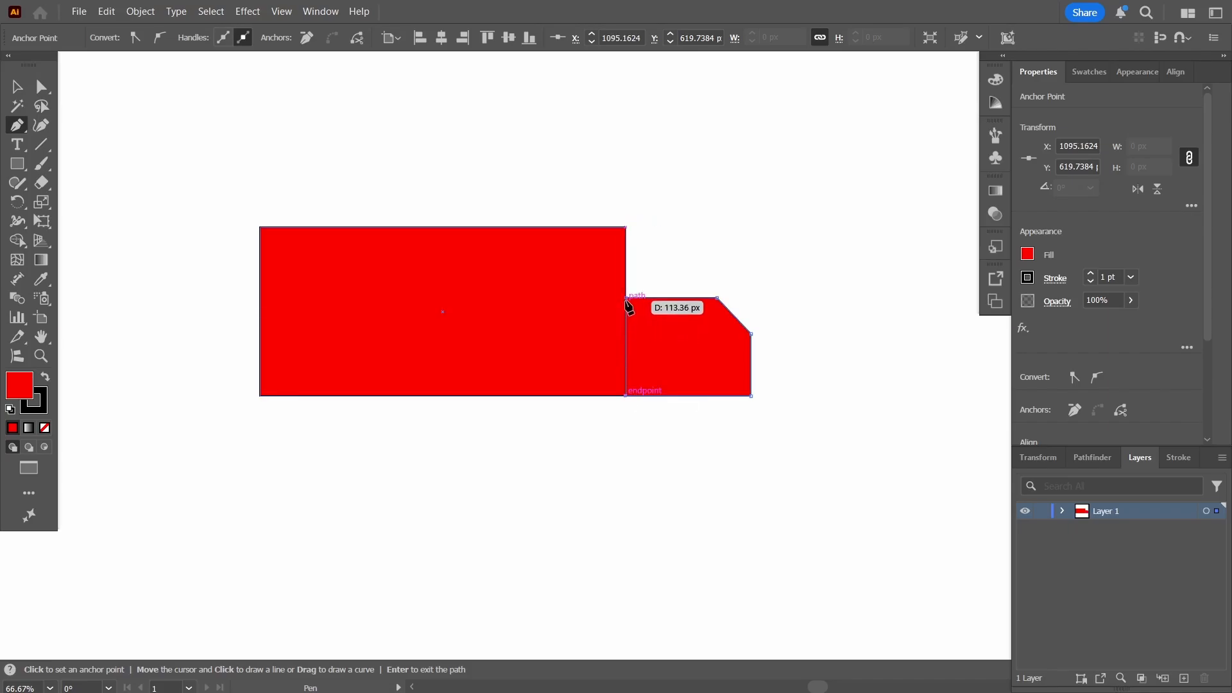
{"action": "left_click", "coordinate": [627, 299]}
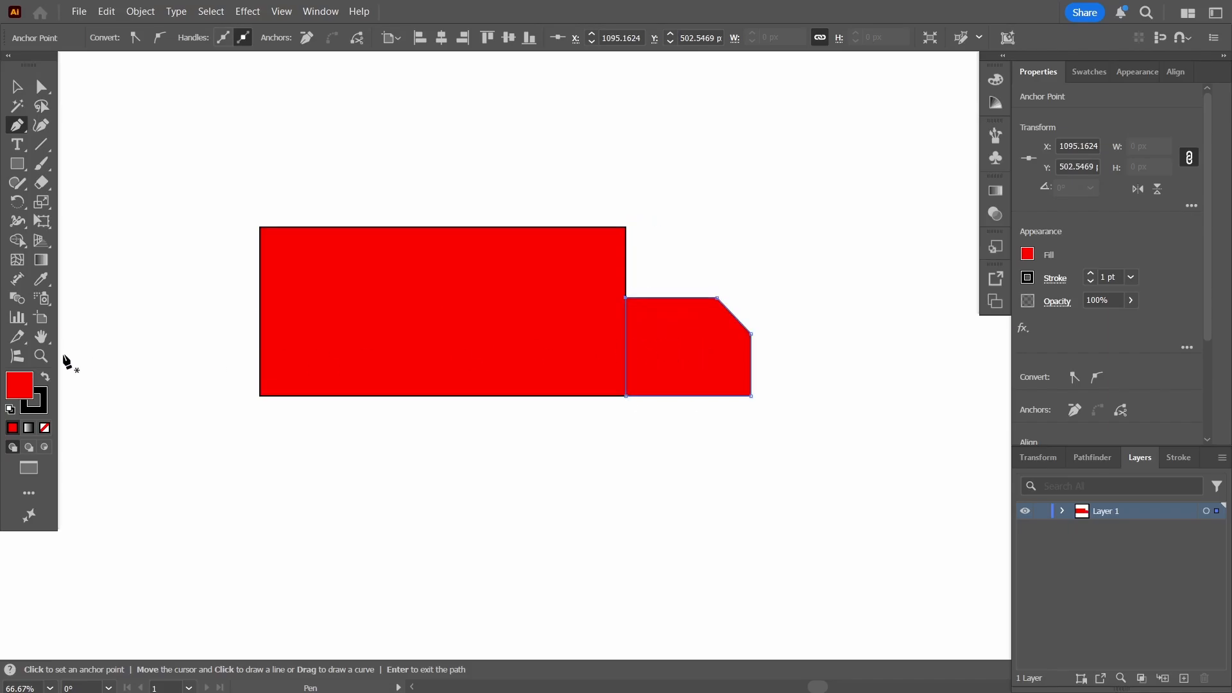
Fill the truck cab with bright green, colour #64ff00
{"action": "double_click", "coordinate": [17, 392]}
{"action": "left_click_drag", "start_coordinate": [860, 424], "coordinate": [829, 512]}
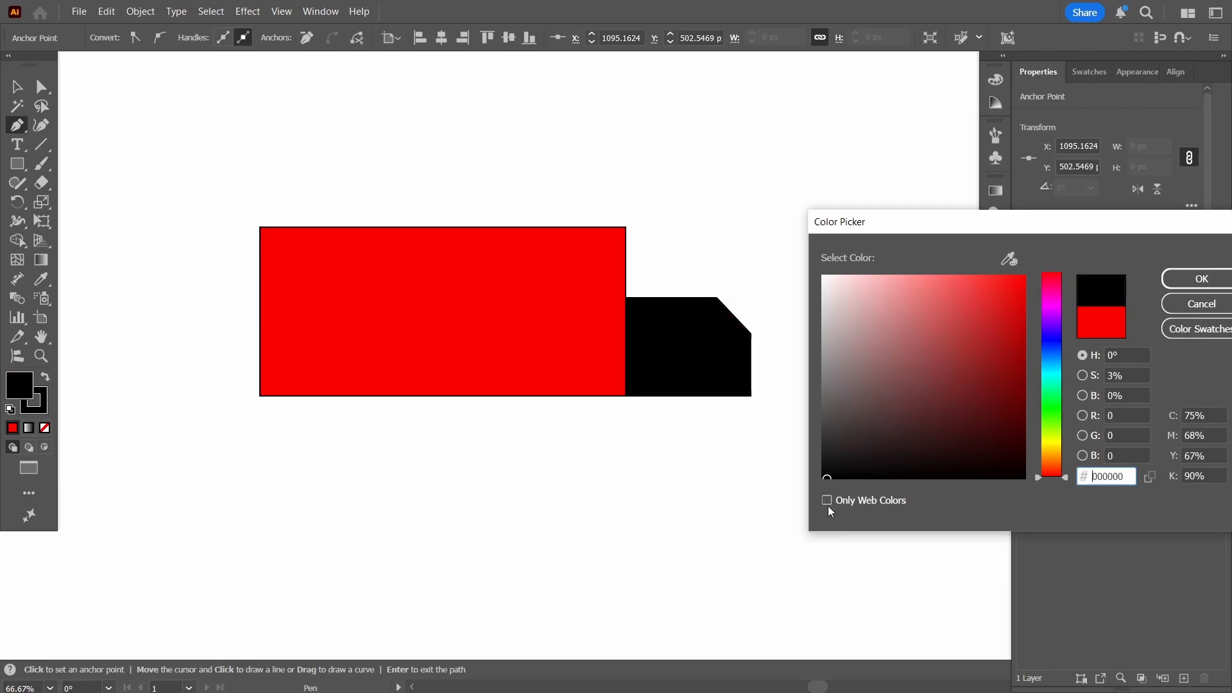
{"action": "left_click_drag", "start_coordinate": [904, 318], "coordinate": [912, 315]}
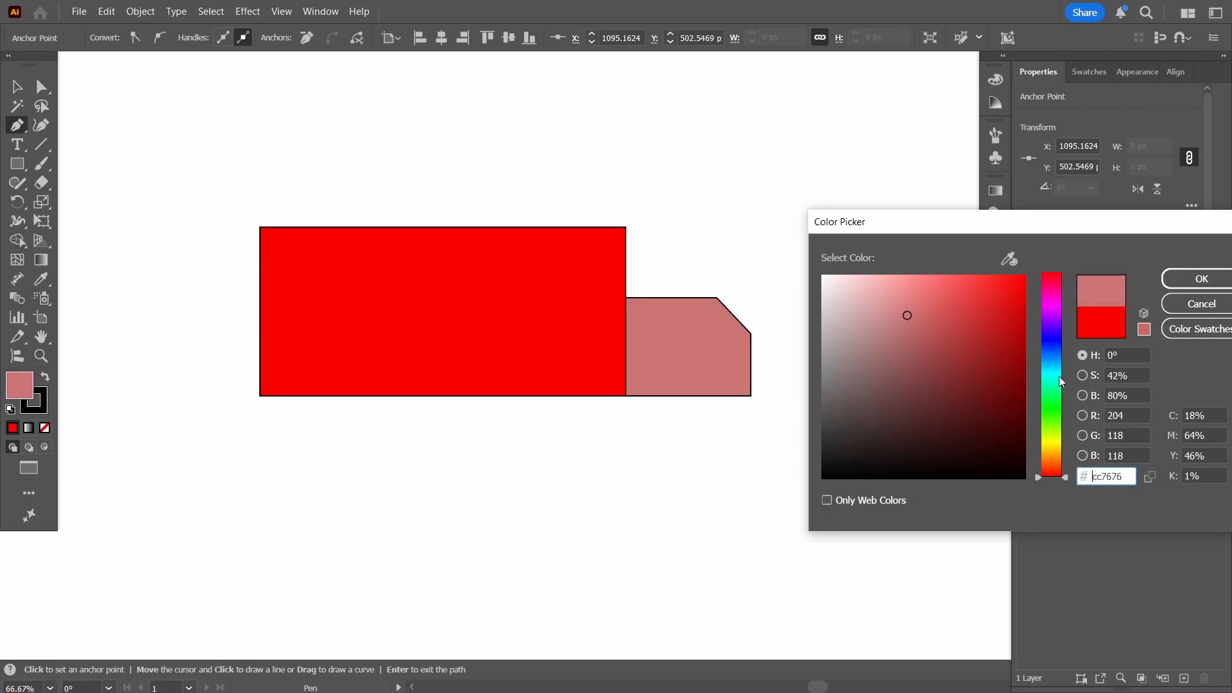
{"action": "left_click_drag", "start_coordinate": [1060, 381], "coordinate": [1053, 423]}
{"action": "left_click_drag", "start_coordinate": [973, 302], "coordinate": [1057, 254]}
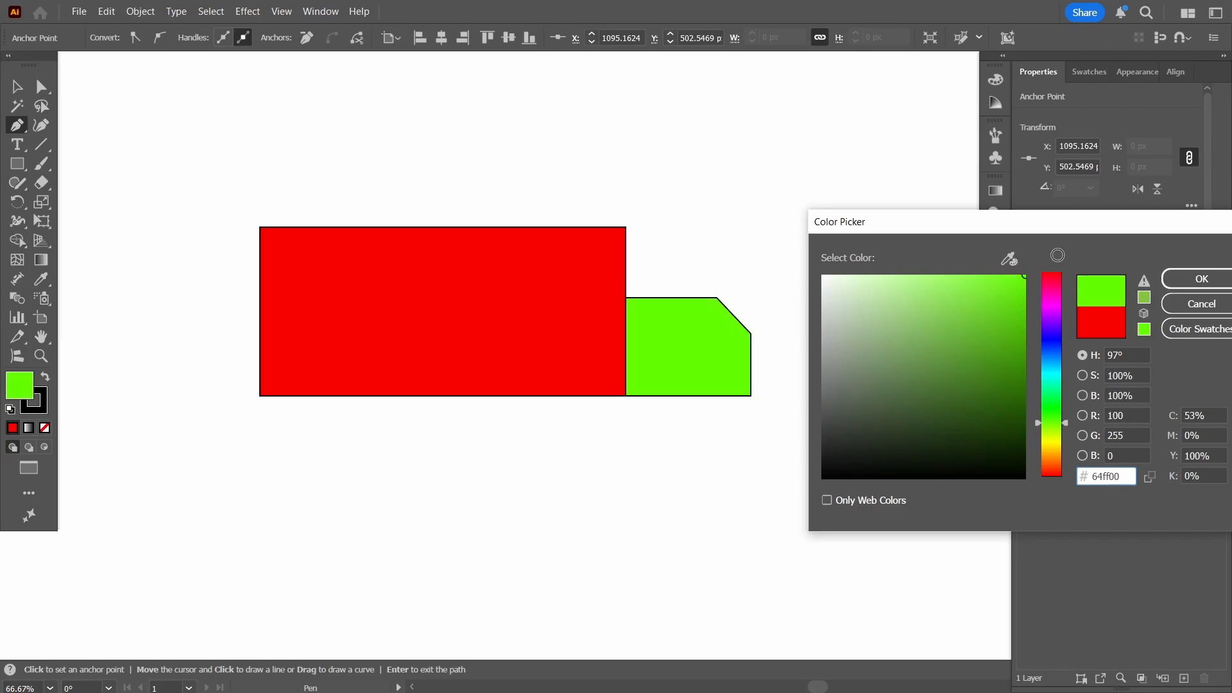
{"action": "key", "text": "Return"}
{"action": "left_click", "coordinate": [547, 292]}
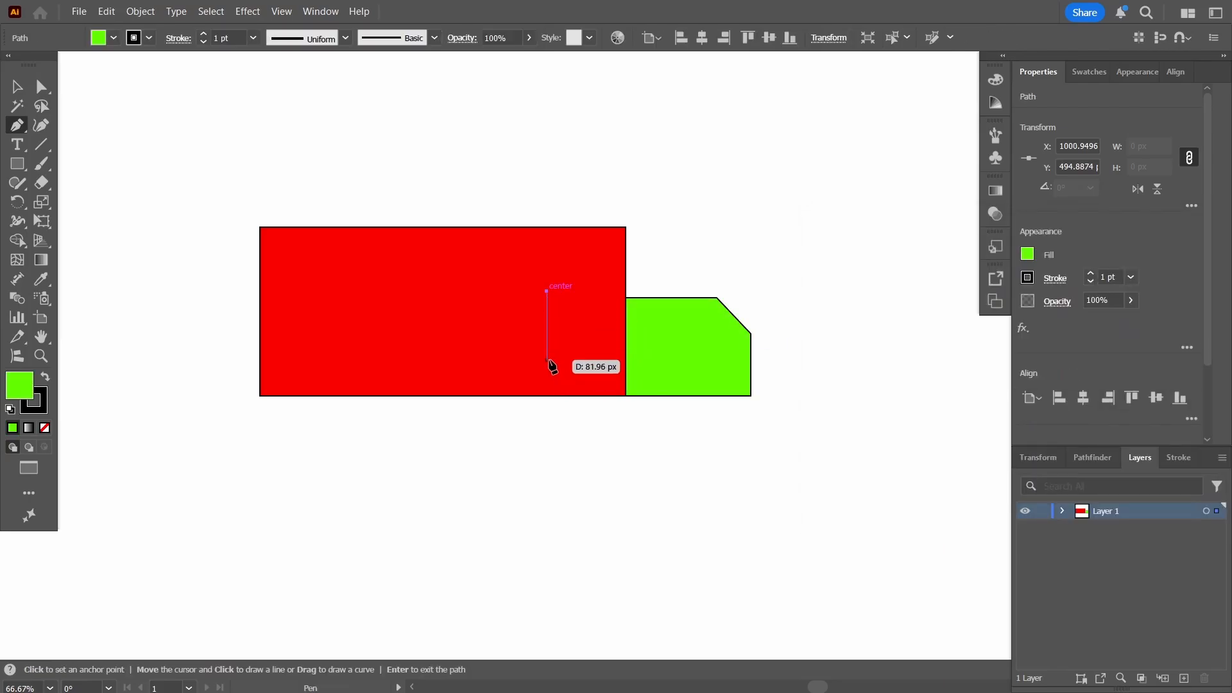
{"action": "key", "text": "Return"}
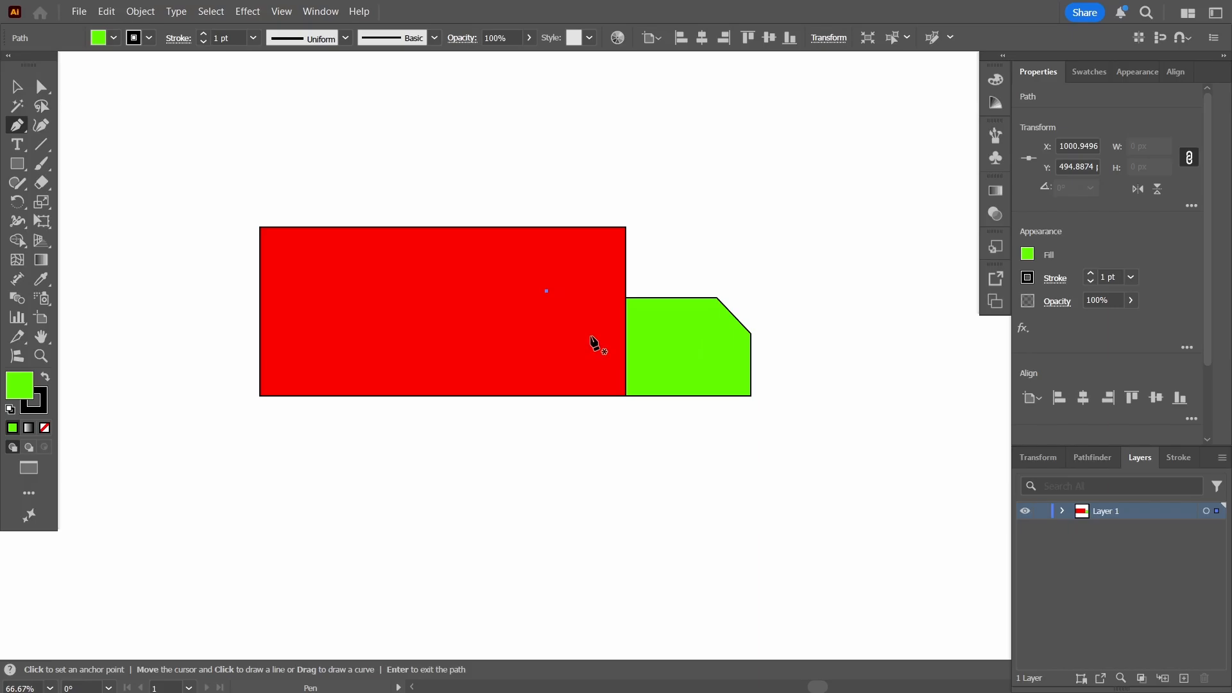
{"action": "left_click", "coordinate": [546, 292]}
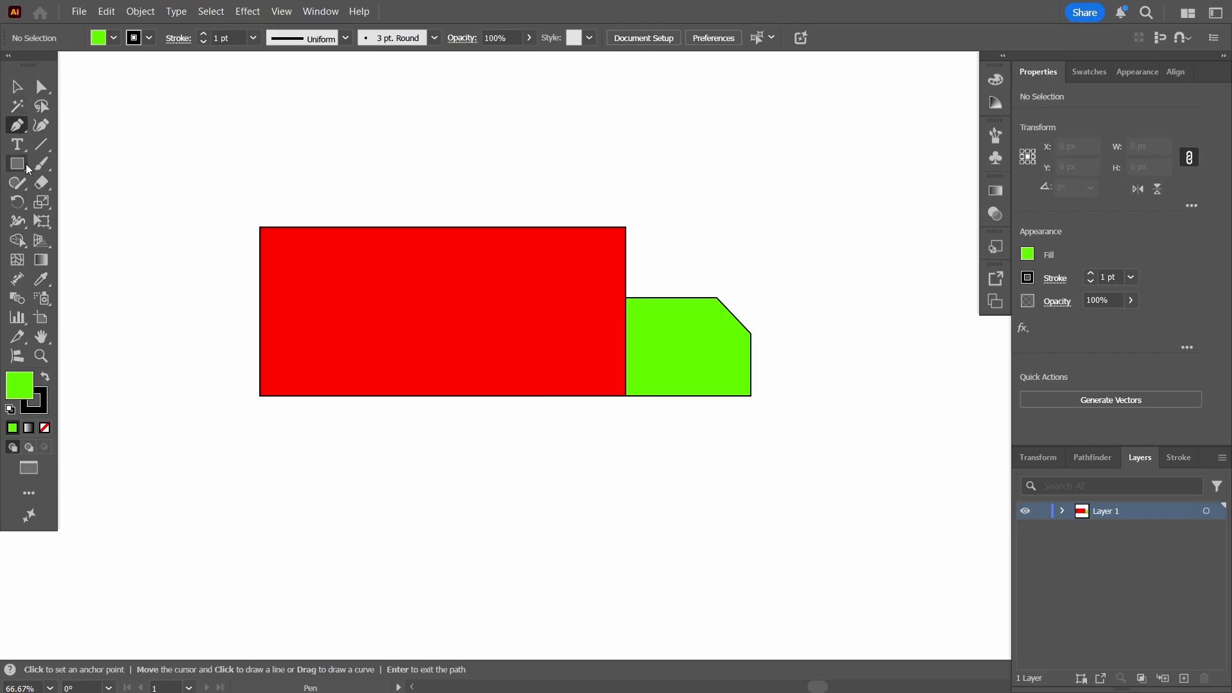
Draw a circle about 98 px across with the Ellipse tool and place it and a copy as wheels along the red rectangle's base
{"action": "left_click_drag", "start_coordinate": [29, 175], "coordinate": [64, 201]}
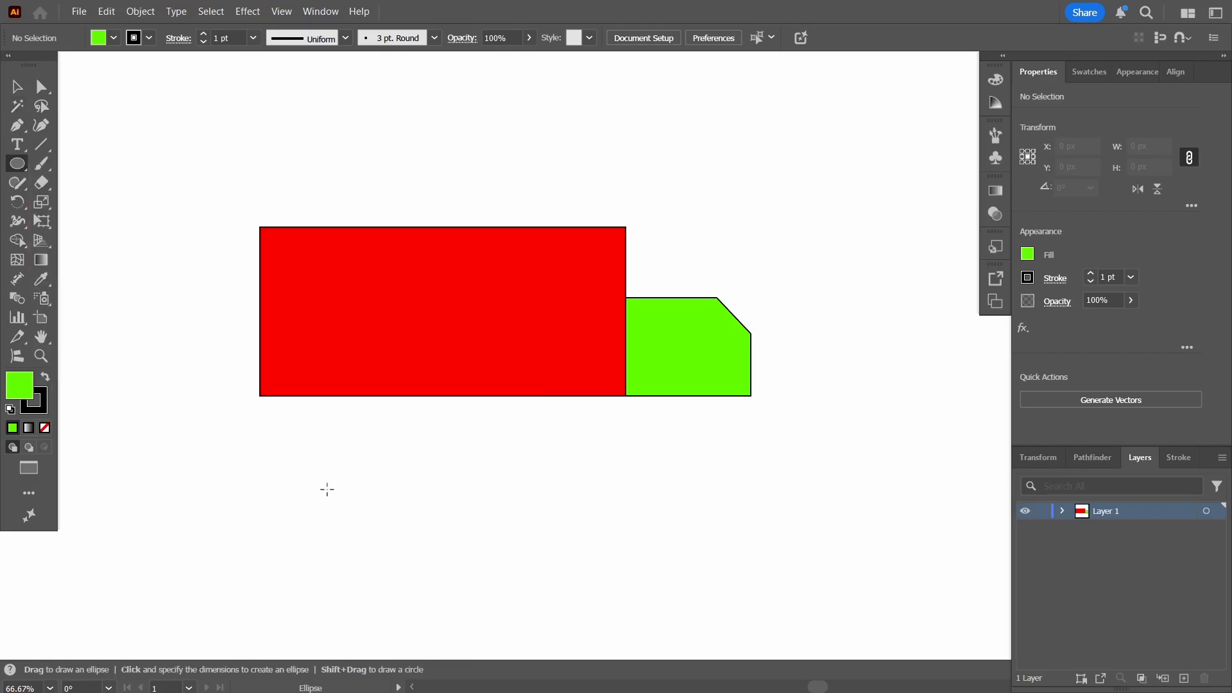
{"action": "left_click_drag", "start_coordinate": [298, 461], "coordinate": [312, 499]}
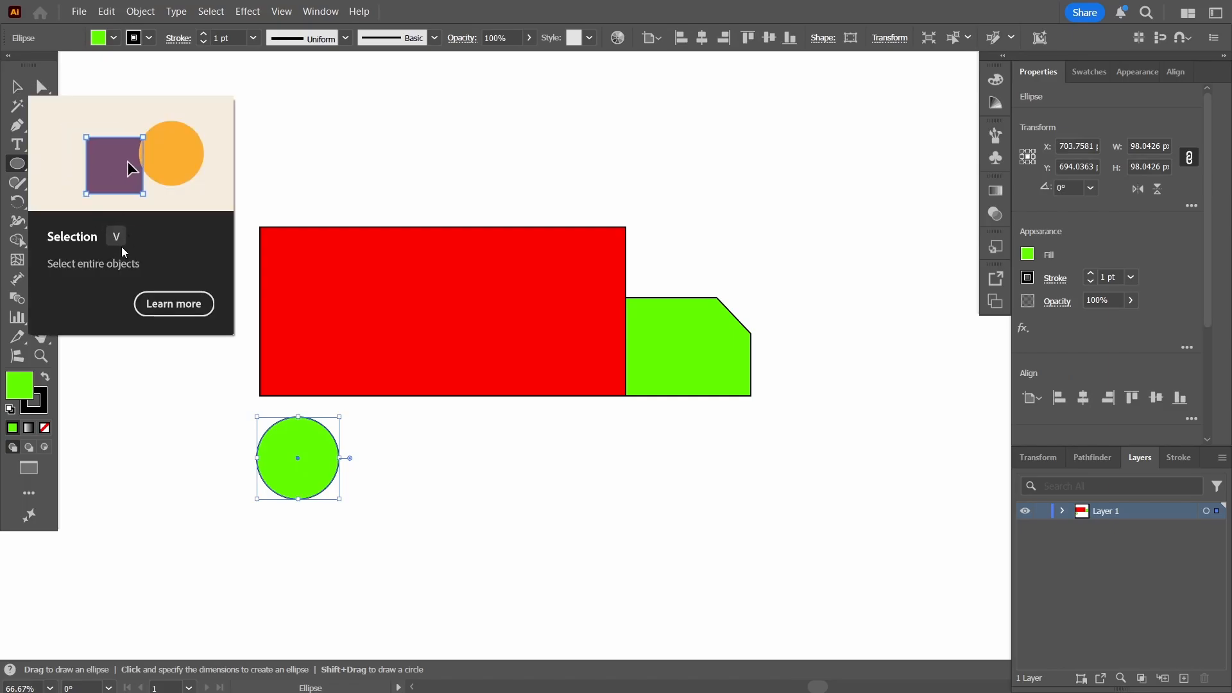
{"action": "key", "text": "v"}
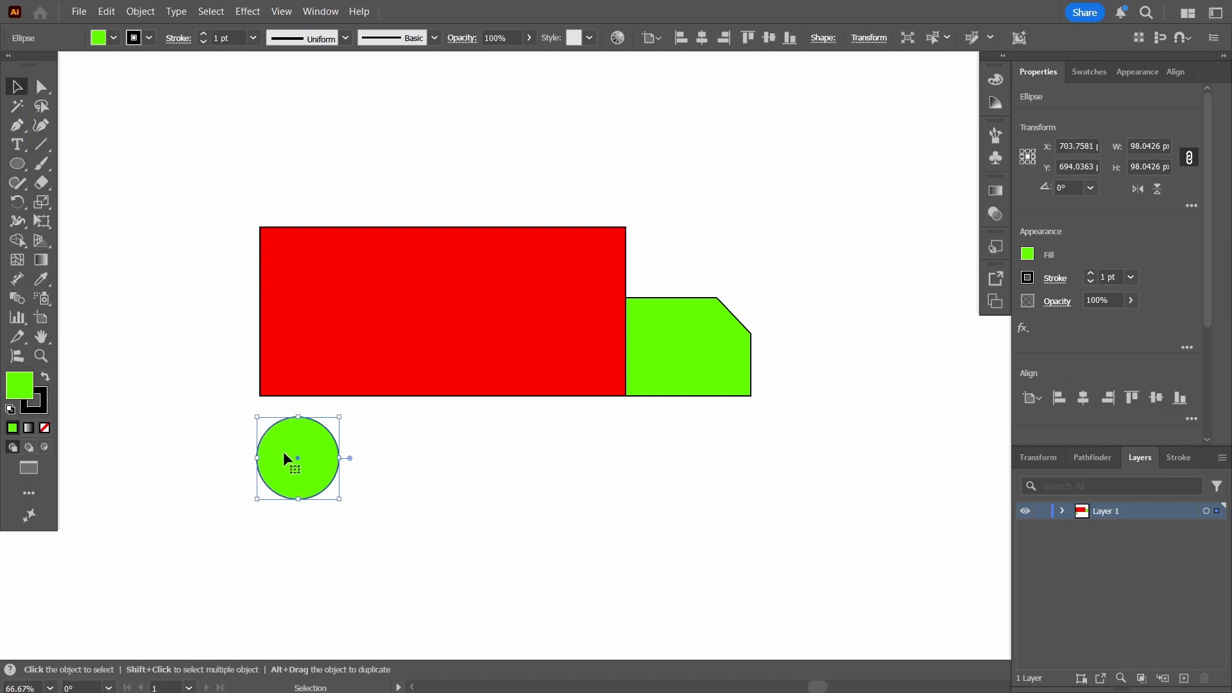
{"action": "left_click_drag", "start_coordinate": [282, 446], "coordinate": [556, 404]}
{"action": "key", "text": "ctrl+c"}
{"action": "key", "text": "ctrl+f"}
Fill both truck wheels with black
{"action": "double_click", "coordinate": [19, 386]}
{"action": "left_click_drag", "start_coordinate": [864, 360], "coordinate": [781, 517]}
{"action": "left_click", "coordinate": [1201, 279]}
{"action": "left_click", "coordinate": [353, 401]}
{"action": "double_click", "coordinate": [19, 386]}
{"action": "left_click", "coordinate": [1184, 278]}
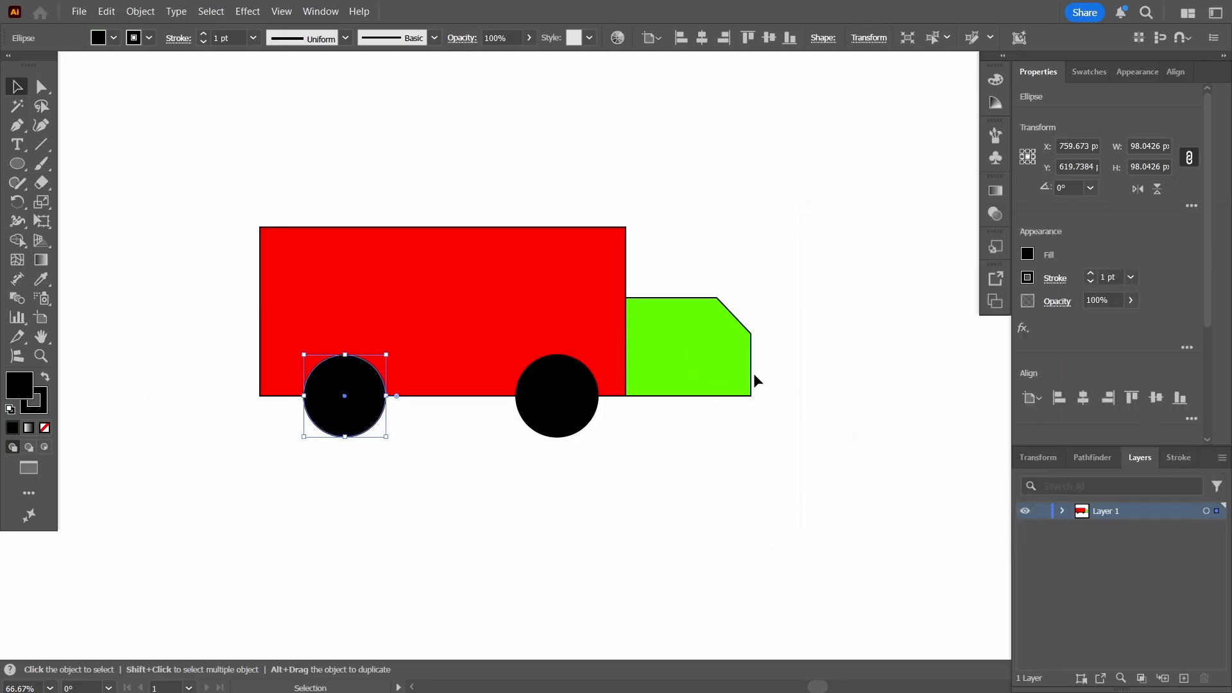
{"action": "left_click", "coordinate": [802, 212]}
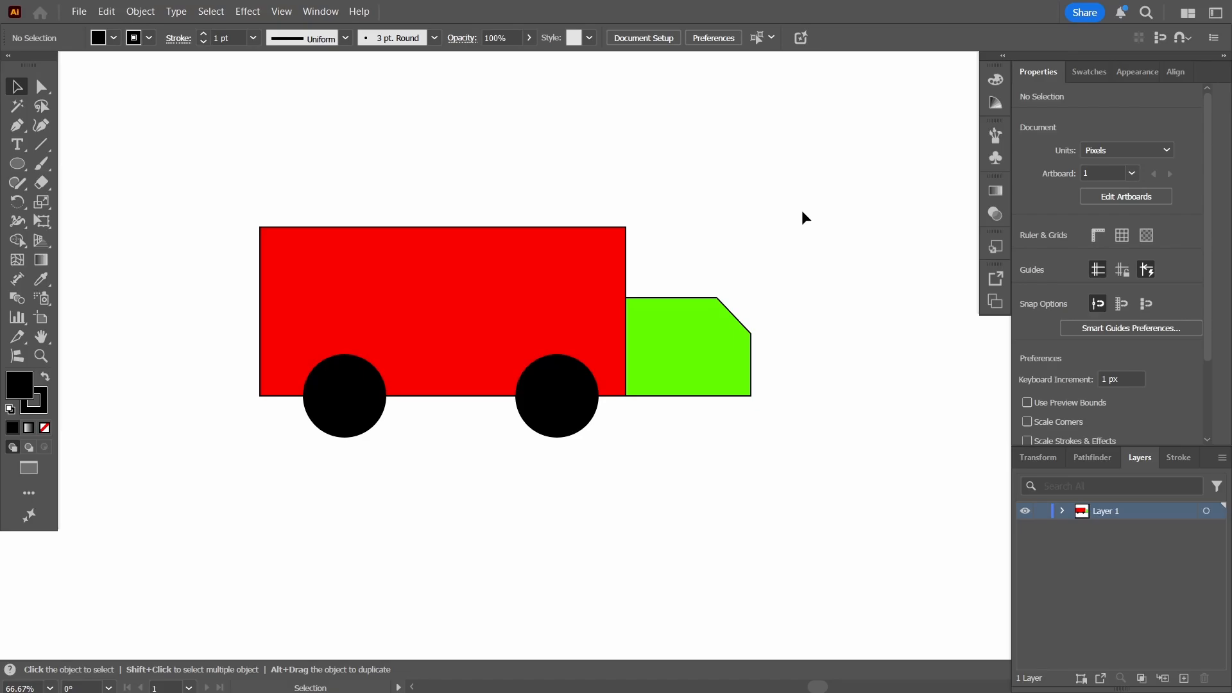
Select the red body, green cab and both wheels, and group them into one truck object
{"action": "left_click_drag", "start_coordinate": [236, 203], "coordinate": [842, 523]}
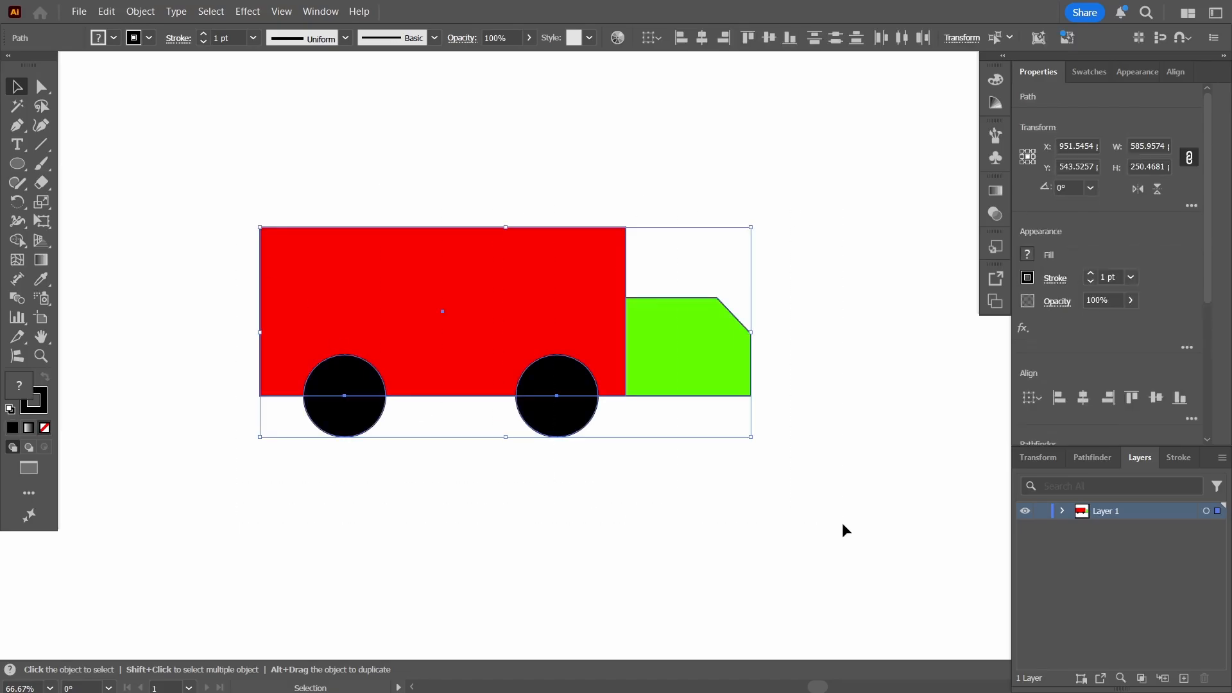
{"action": "left_click", "coordinate": [842, 522]}
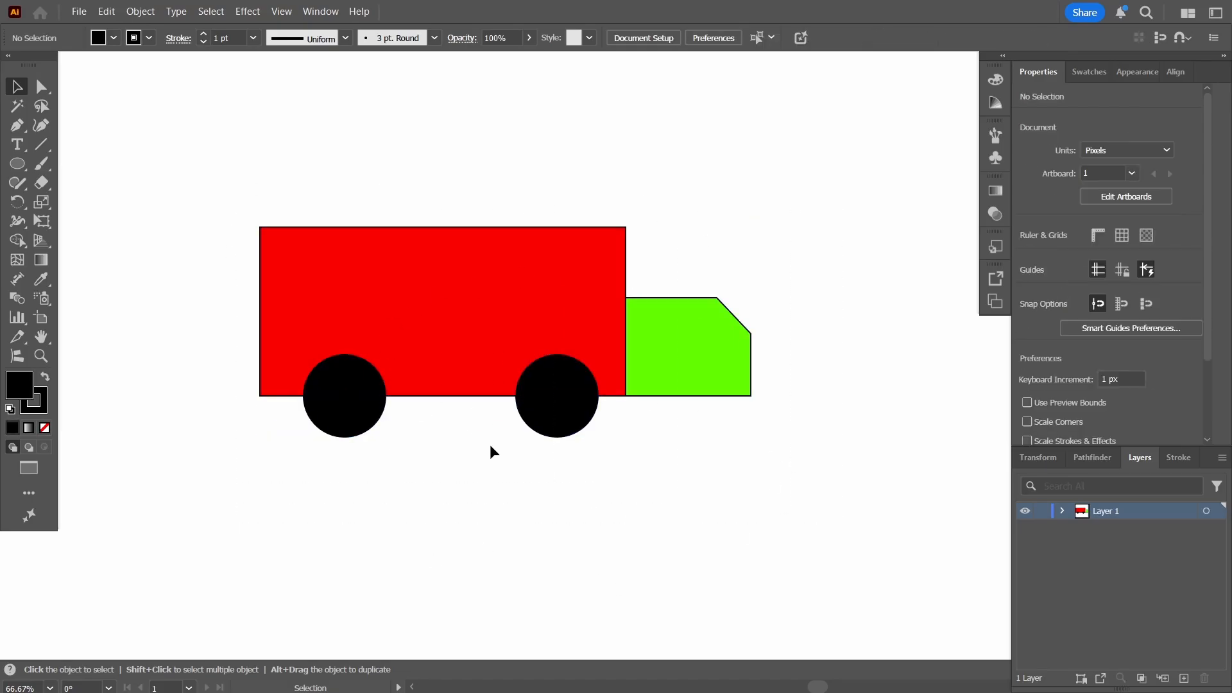
{"action": "left_click", "coordinate": [570, 428]}
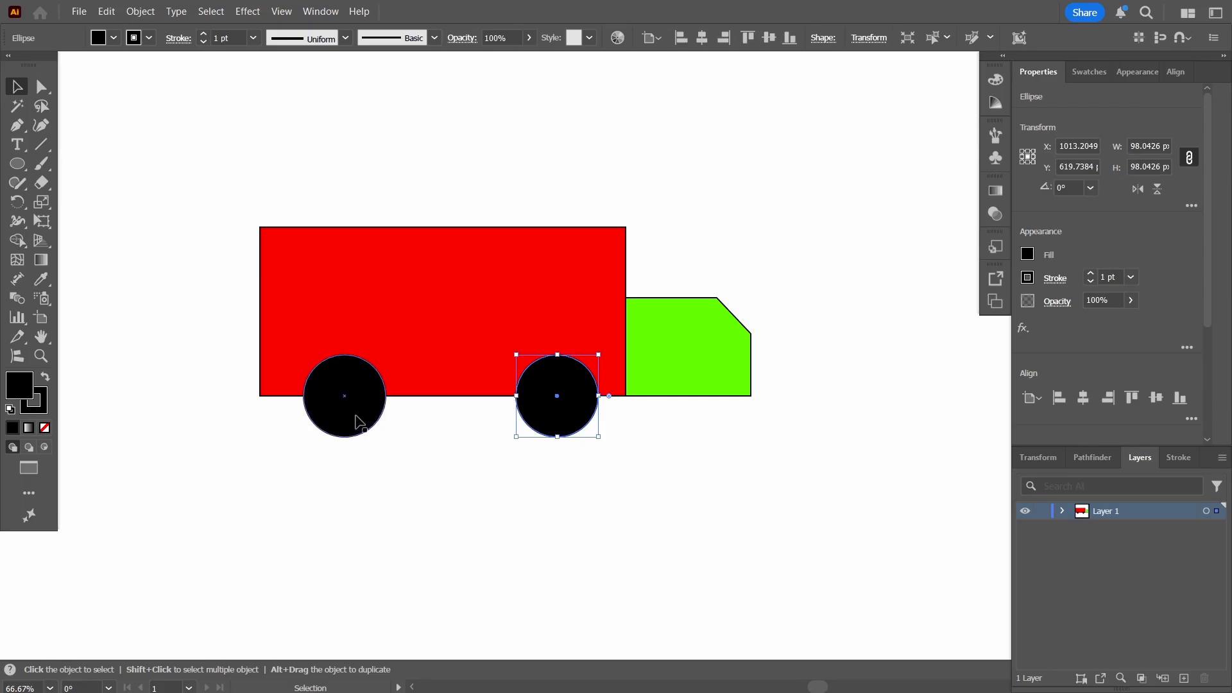
{"action": "left_click_drag", "start_coordinate": [199, 203], "coordinate": [859, 486]}
{"action": "left_click_drag", "start_coordinate": [182, 167], "coordinate": [791, 521]}
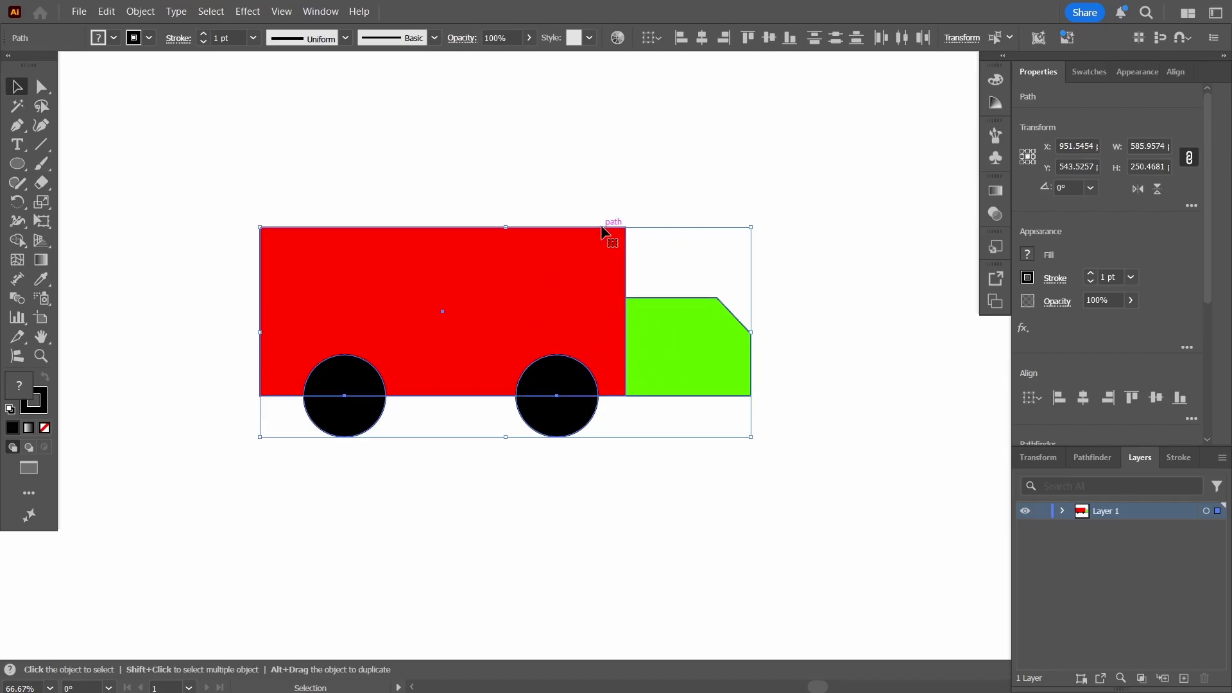
{"action": "right_click", "coordinate": [550, 312]}
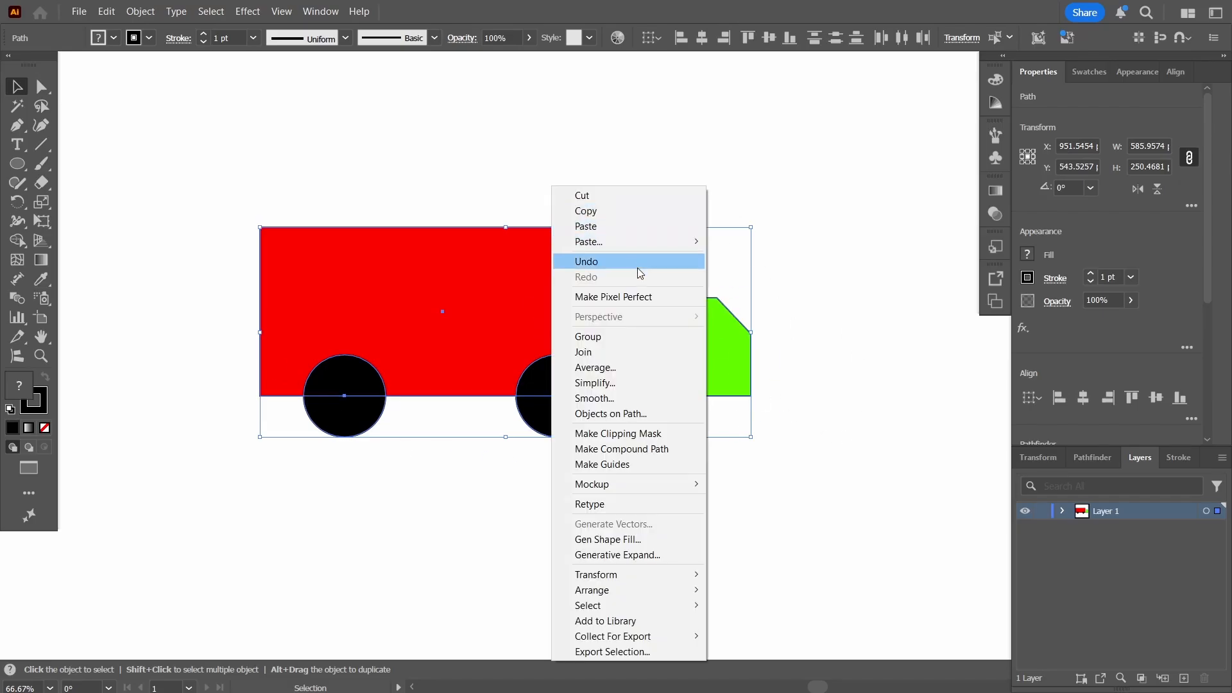
{"action": "left_click", "coordinate": [621, 334]}
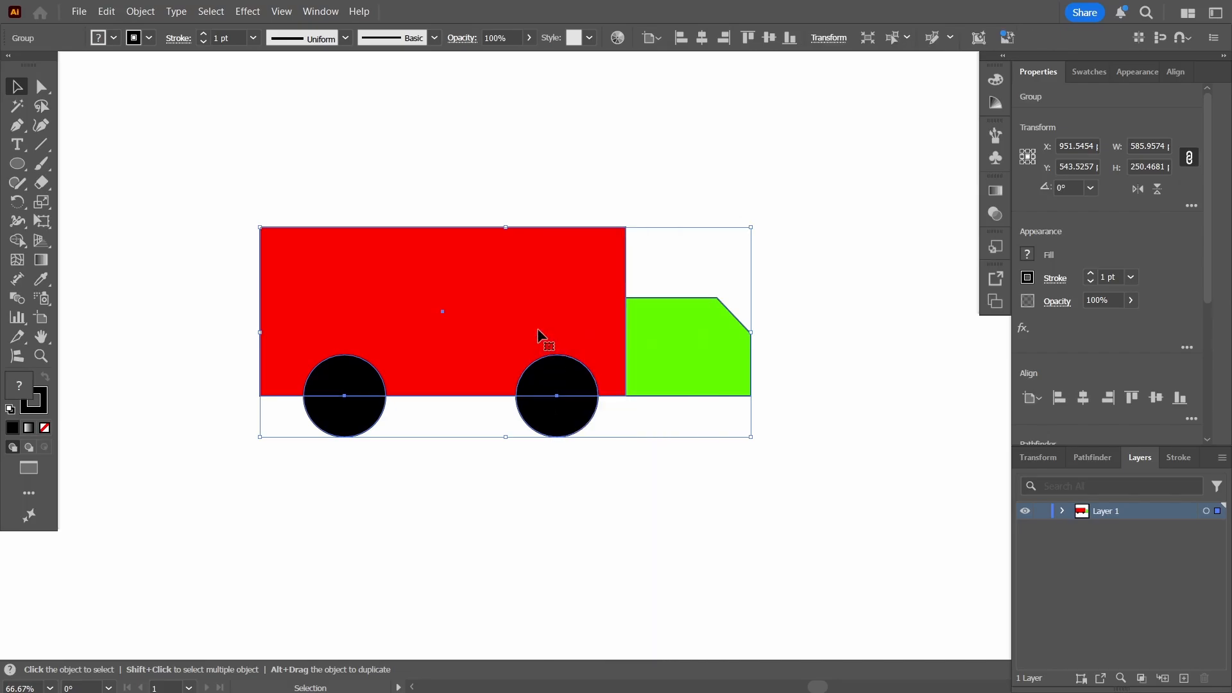
Move the grouped truck around as one object and place it near the artboard's upper part, leaving it deselected
{"action": "left_click_drag", "start_coordinate": [536, 328], "coordinate": [473, 304]}
{"action": "left_click", "coordinate": [659, 604]}
{"action": "left_click_drag", "start_coordinate": [609, 320], "coordinate": [679, 321]}
{"action": "left_click", "coordinate": [557, 176]}
{"action": "left_click_drag", "start_coordinate": [520, 290], "coordinate": [449, 184]}
{"action": "left_click", "coordinate": [552, 478]}
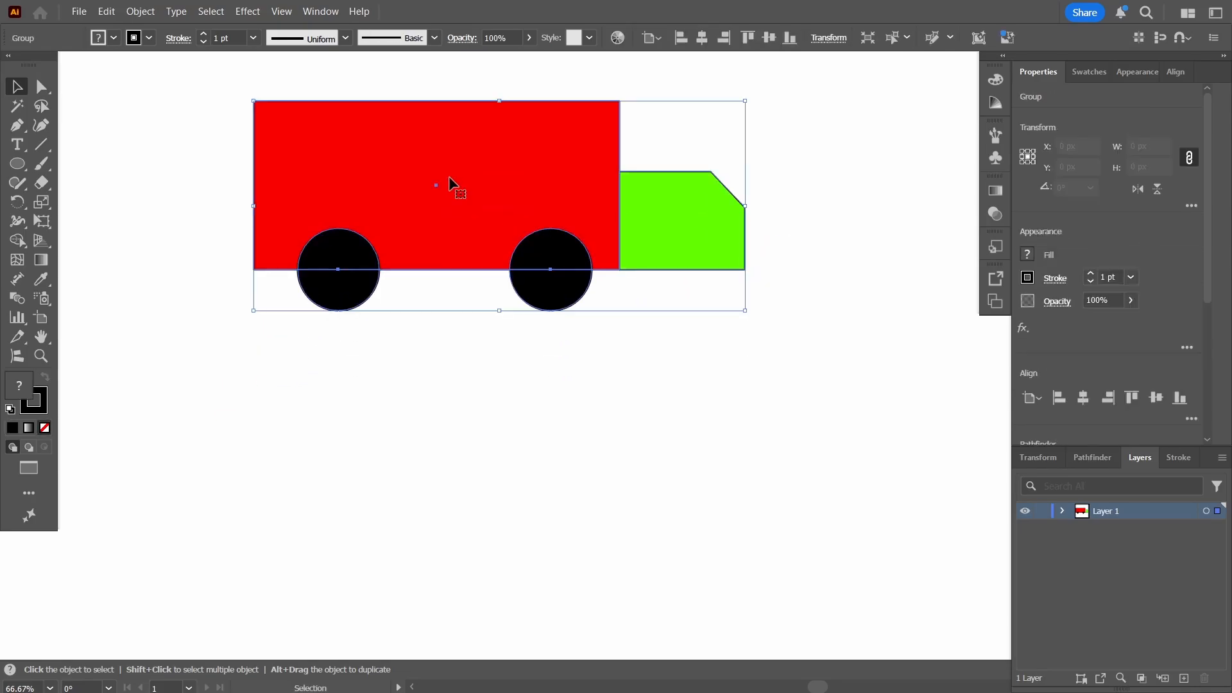
{"action": "left_click", "coordinate": [448, 405]}
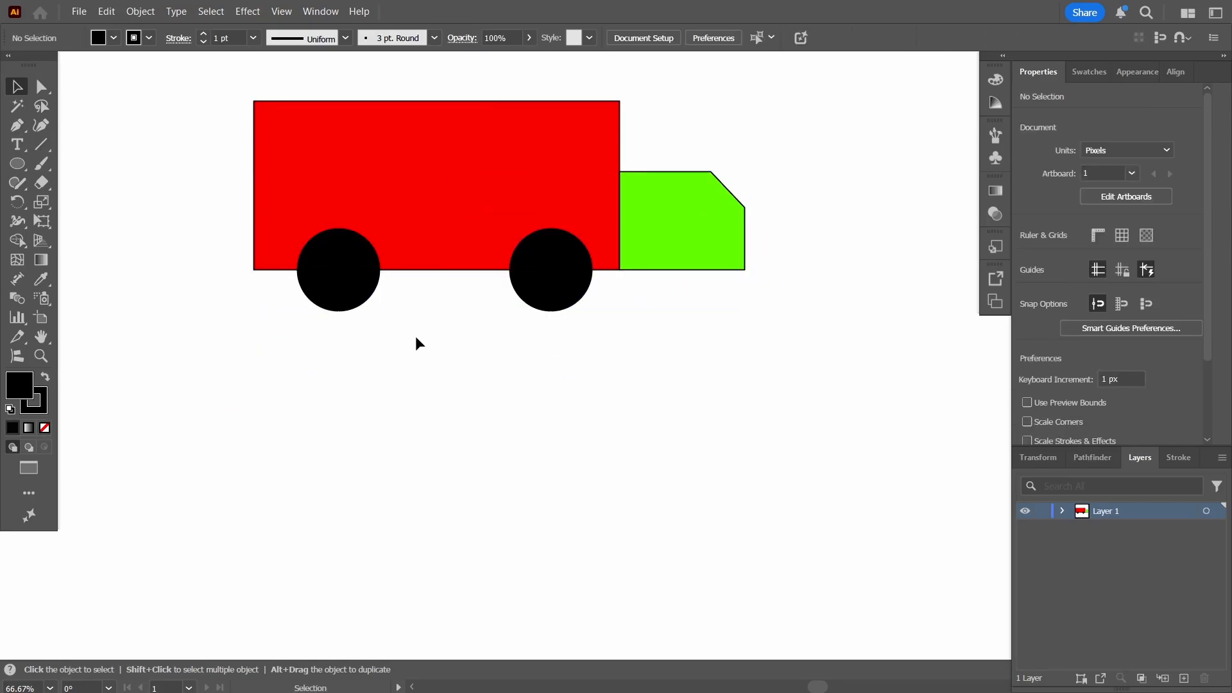
Draw a closed bottle silhouette about 143 × 318 px below the truck with the Pen tool, with a narrow neck and straight sides
{"action": "left_click", "coordinate": [18, 125]}
{"action": "left_click", "coordinate": [432, 329]}
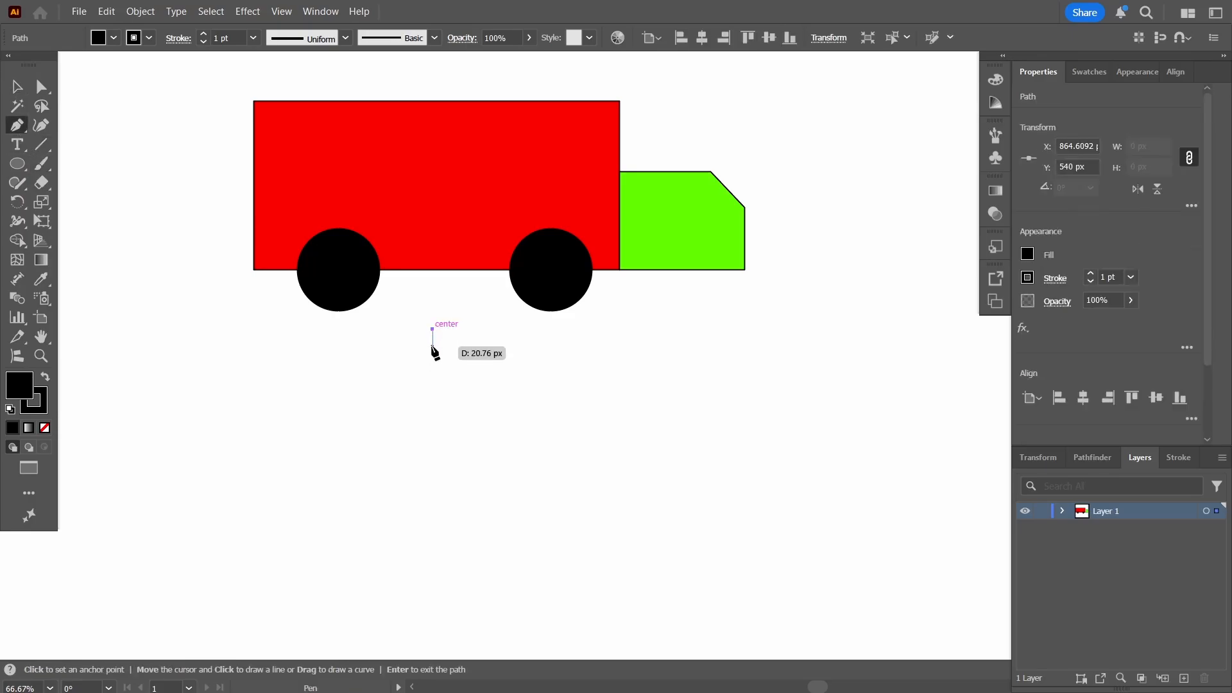
{"action": "left_click", "coordinate": [432, 346]}
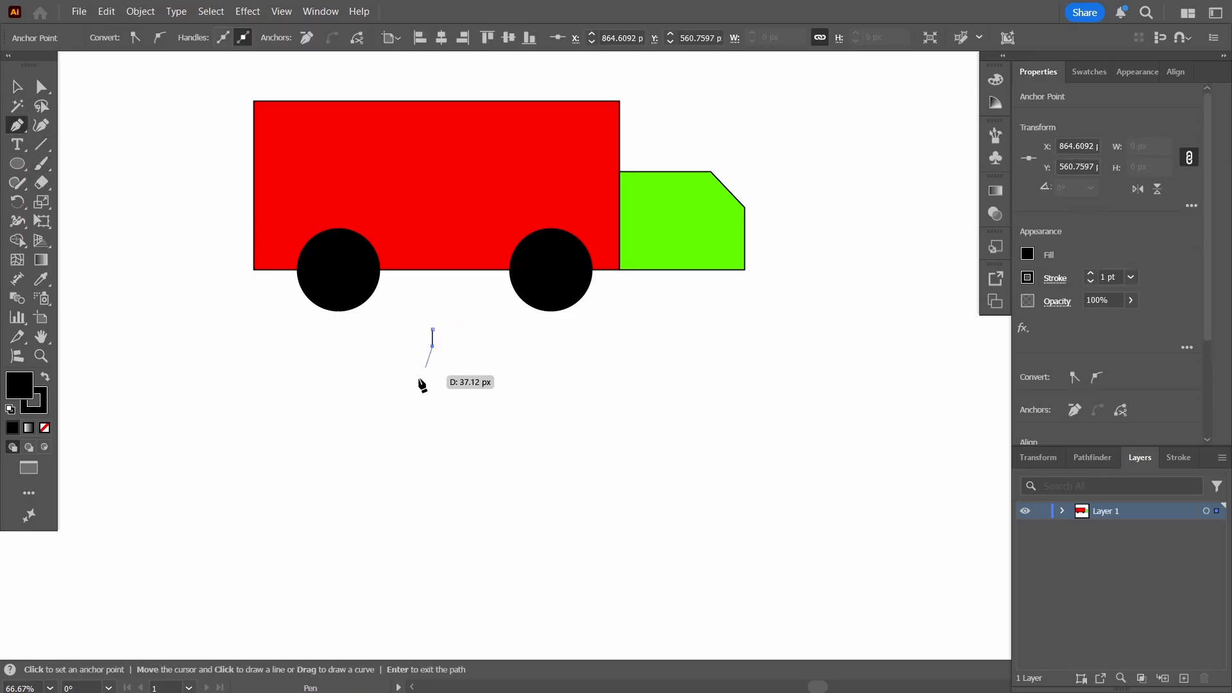
{"action": "left_click", "coordinate": [394, 451]}
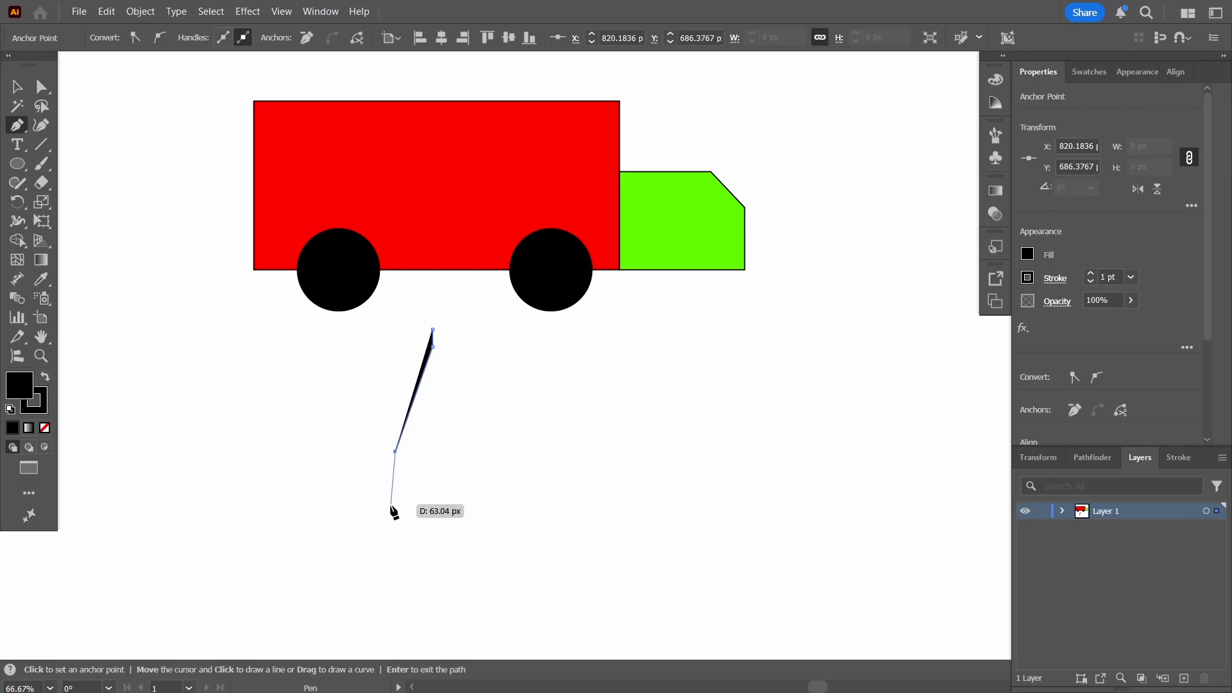
{"action": "left_click", "coordinate": [395, 596]}
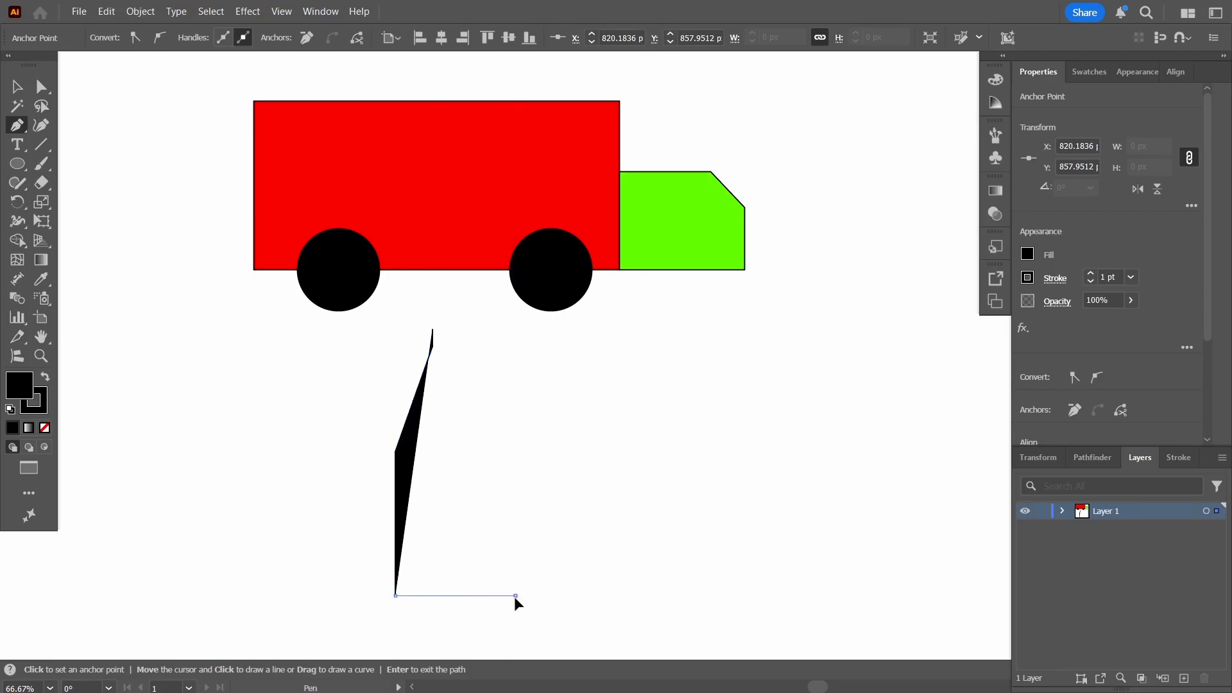
{"action": "left_click", "coordinate": [515, 595]}
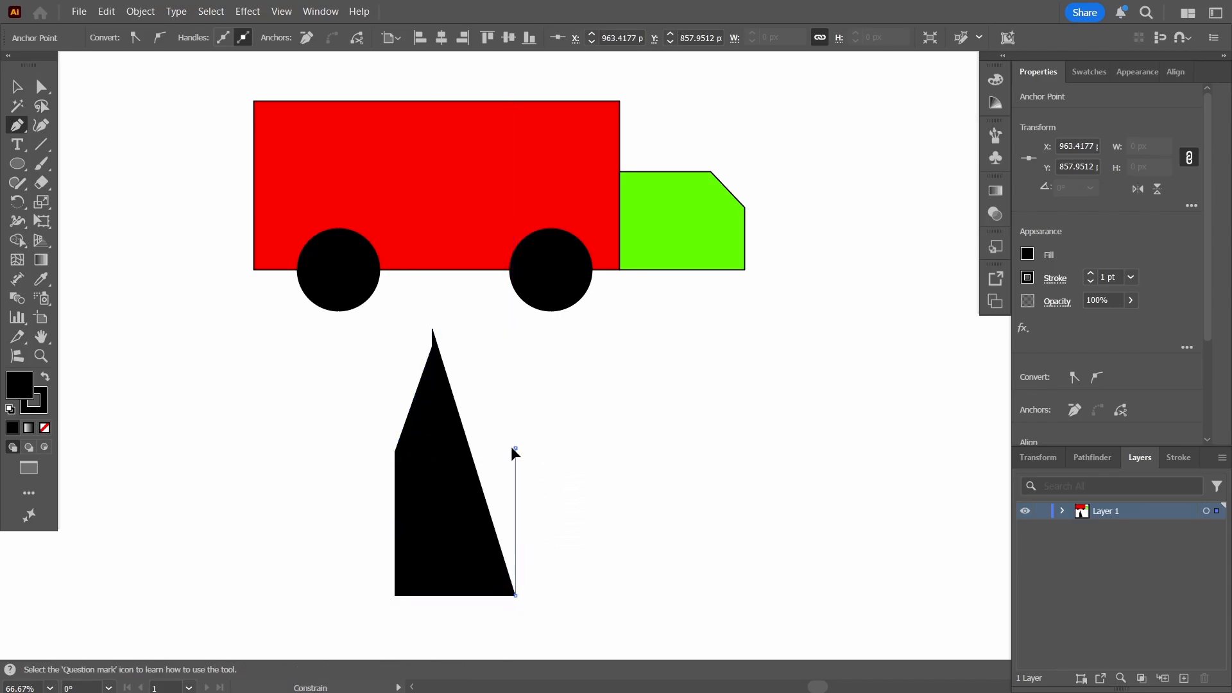
{"action": "left_click", "coordinate": [515, 447]}
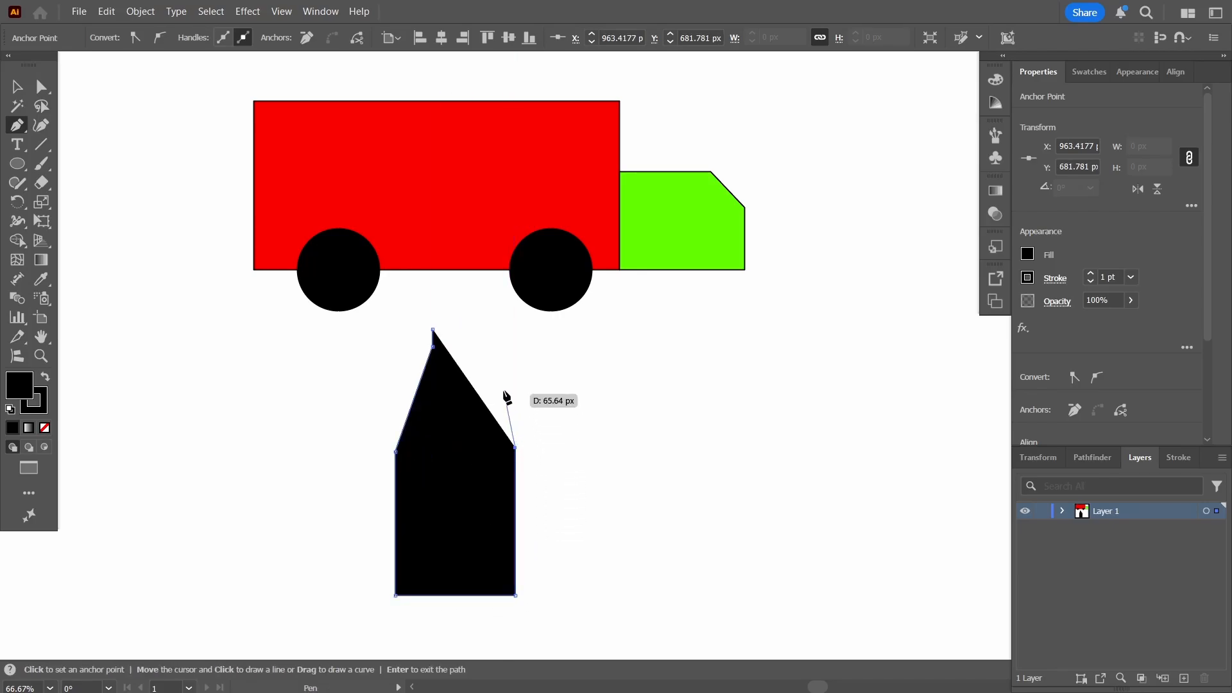
{"action": "left_click", "coordinate": [474, 345]}
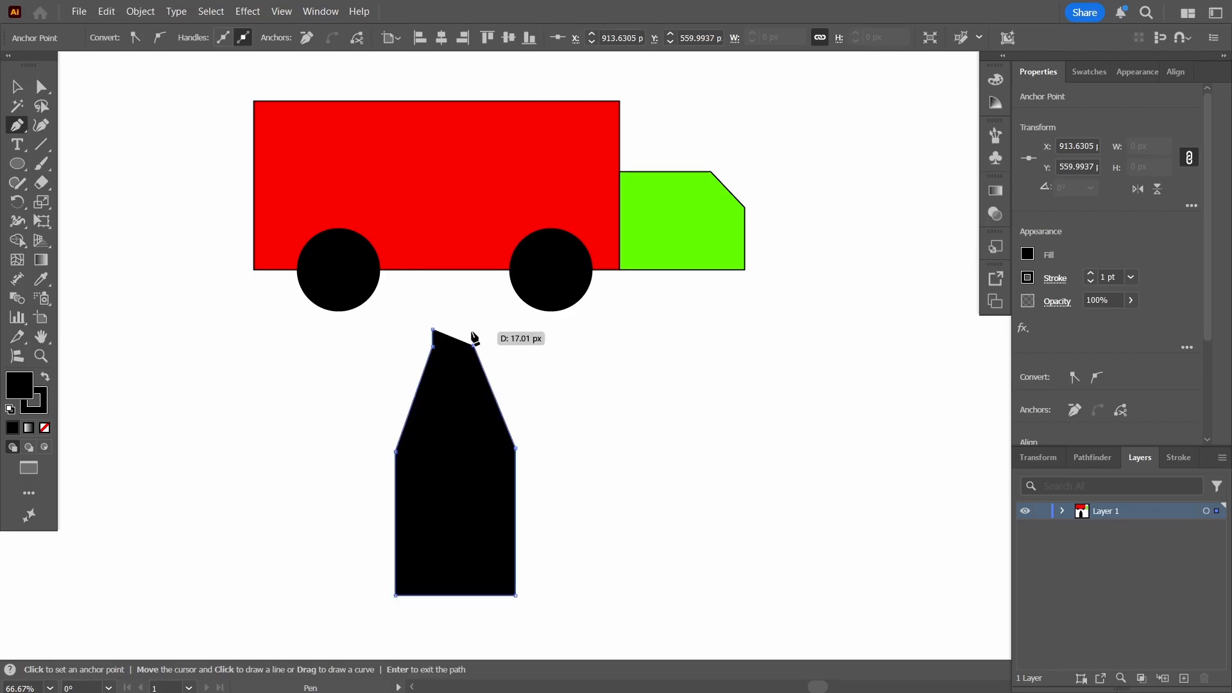
{"action": "left_click", "coordinate": [471, 329]}
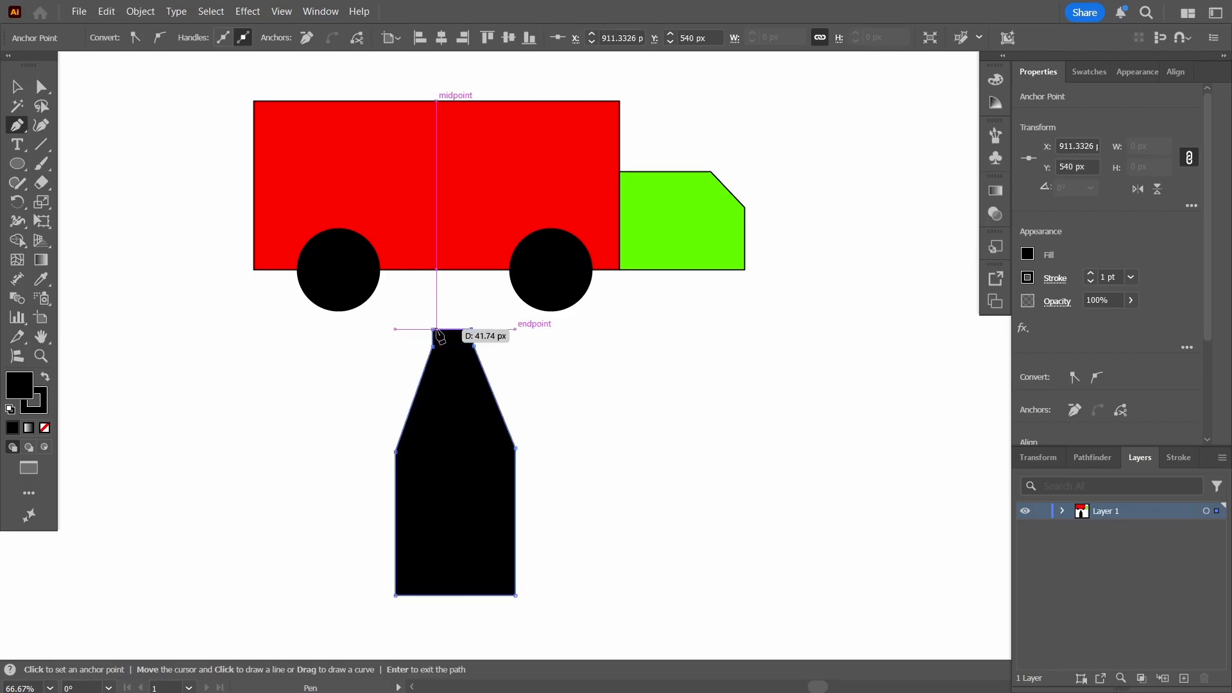
{"action": "left_click", "coordinate": [433, 330]}
Move the black bottle shape slightly left and down with the Selection tool, and deselect it
{"action": "left_click", "coordinate": [16, 87]}
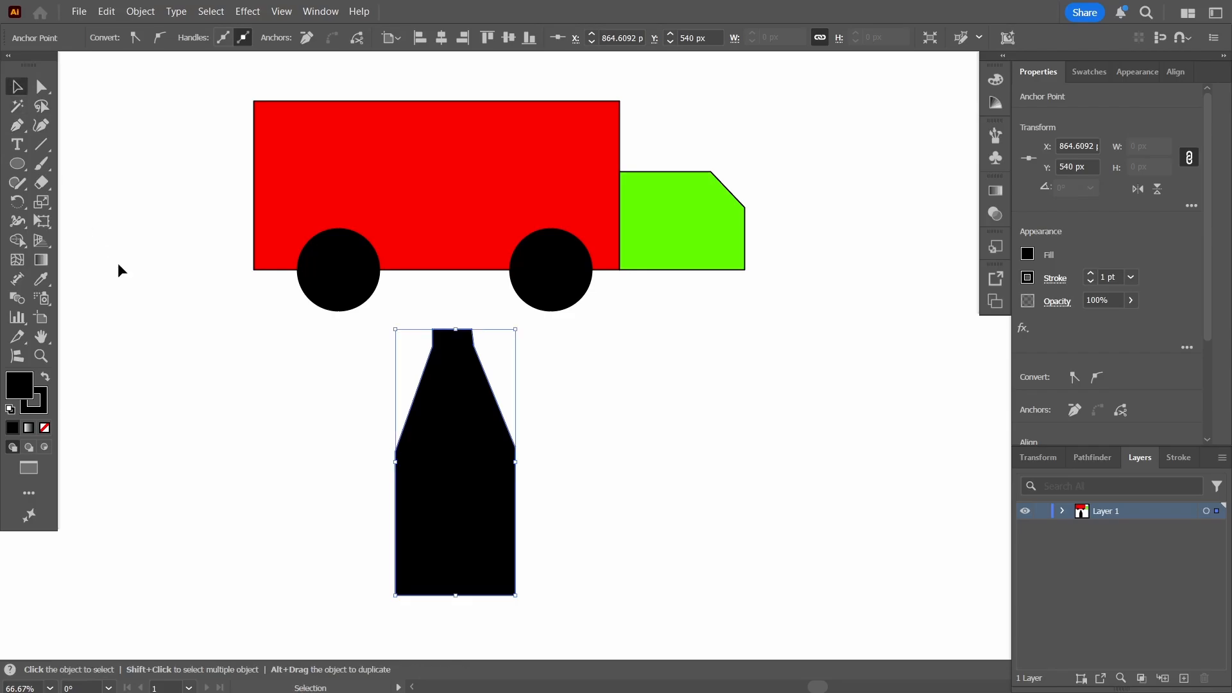
{"action": "left_click", "coordinate": [231, 350]}
{"action": "left_click_drag", "start_coordinate": [465, 491], "coordinate": [439, 492]}
{"action": "left_click", "coordinate": [532, 564]}
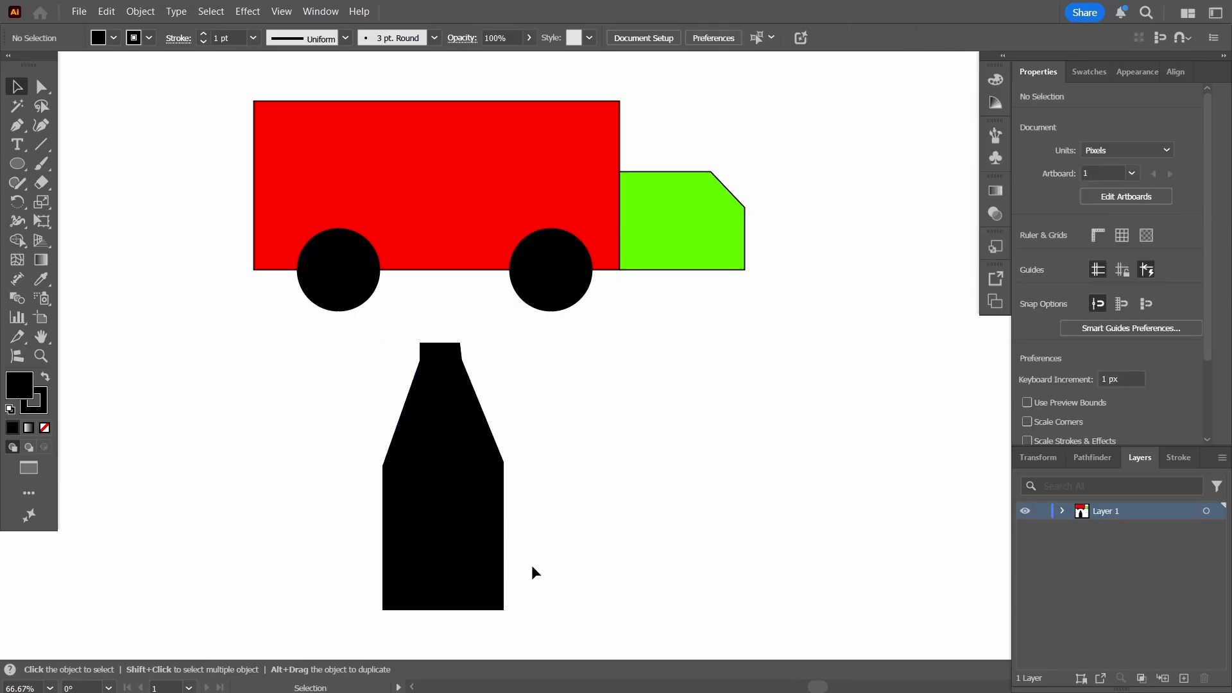
{"action": "double_click", "coordinate": [28, 389]}
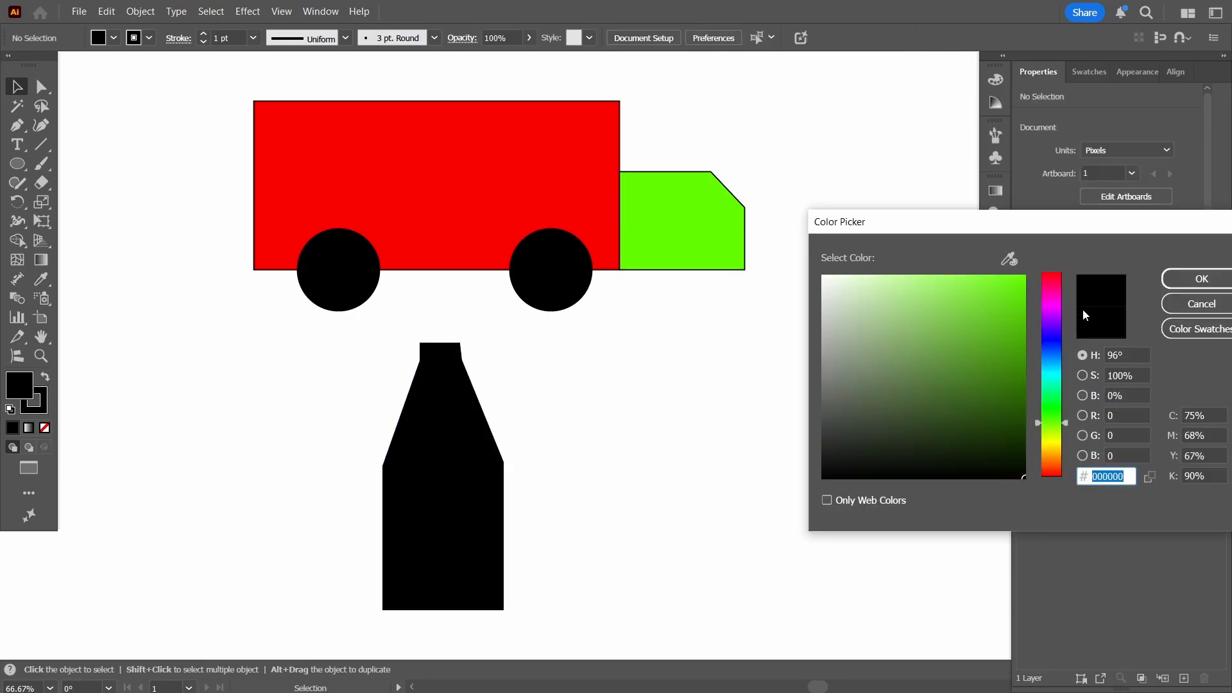
{"action": "left_click_drag", "start_coordinate": [1057, 301], "coordinate": [1057, 462]}
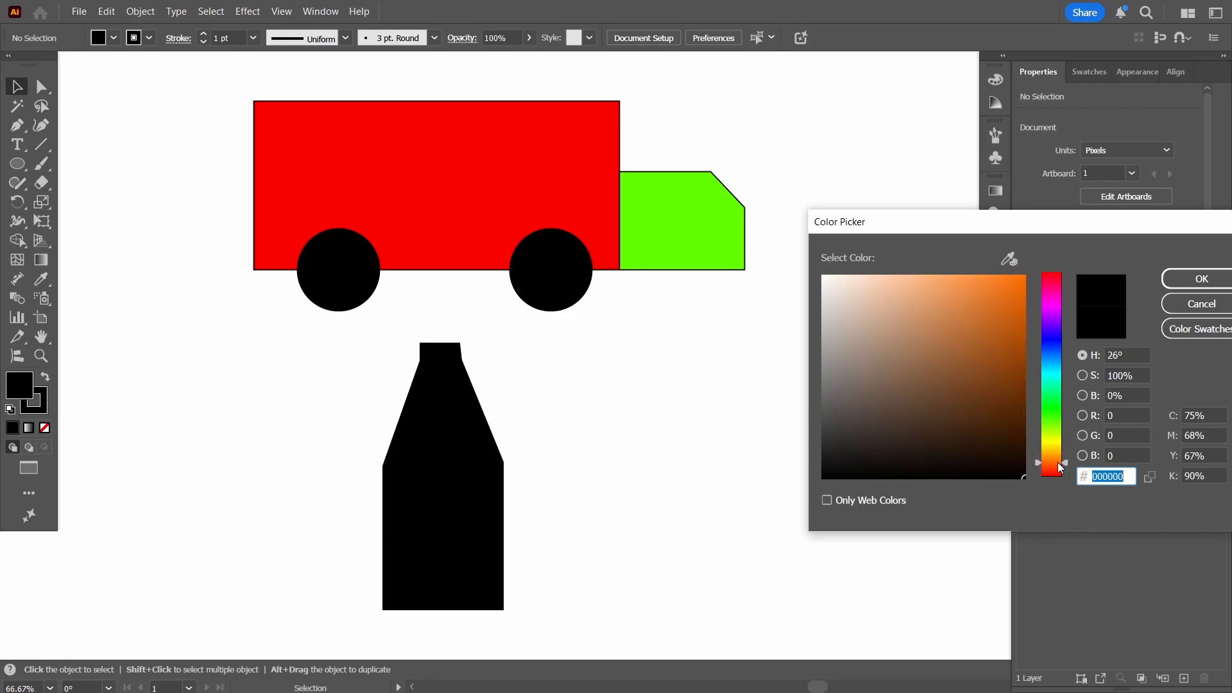
{"action": "left_click", "coordinate": [1011, 422]}
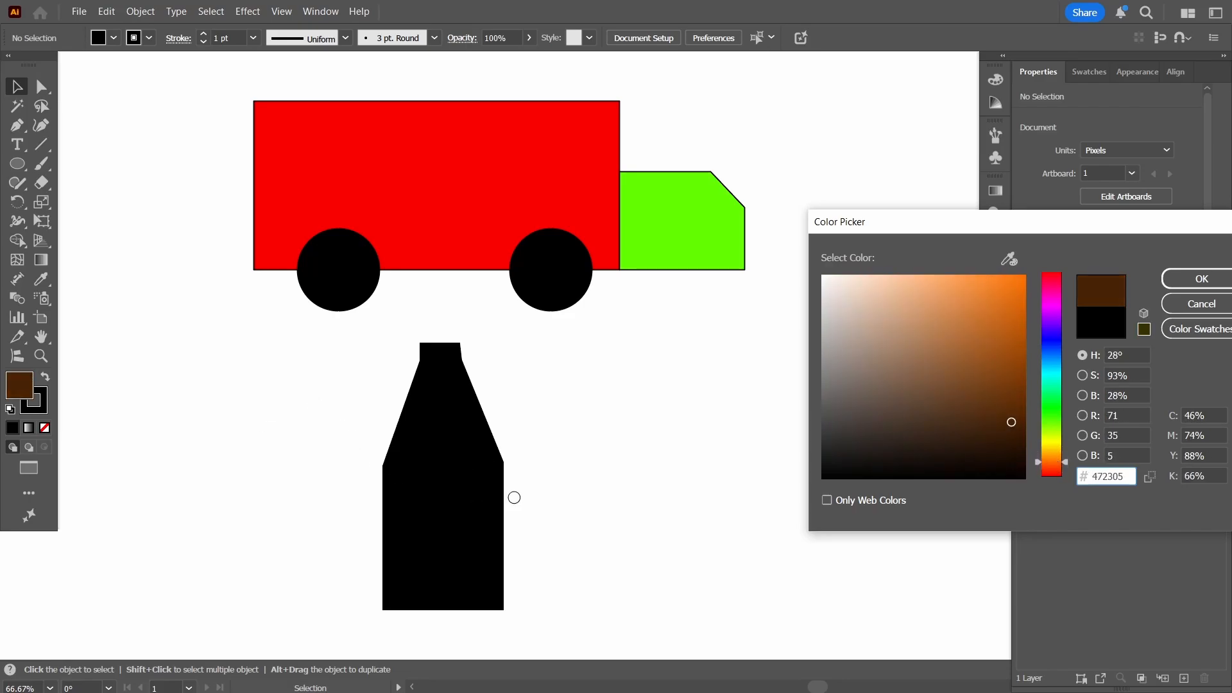
{"action": "left_click", "coordinate": [1201, 304]}
Recolour the black bottle's fill to dark brown #2d1900 using the Color Picker, and leave the bottle deselected
{"action": "left_click", "coordinate": [426, 413]}
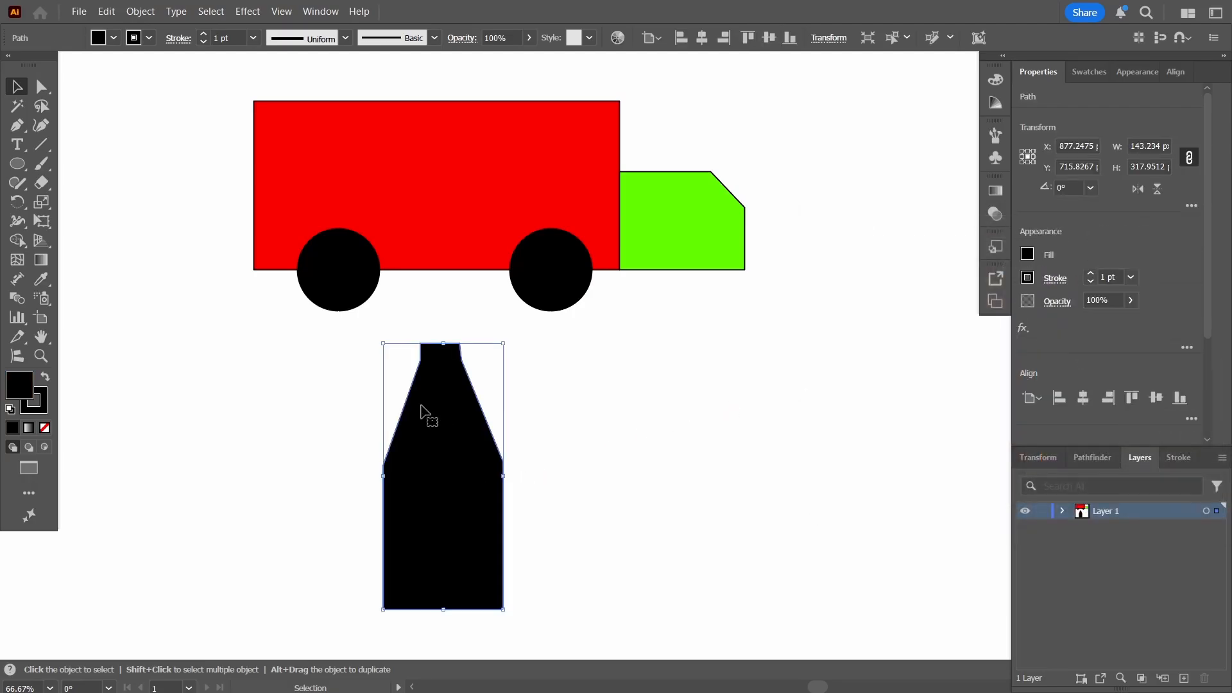
{"action": "double_click", "coordinate": [19, 393]}
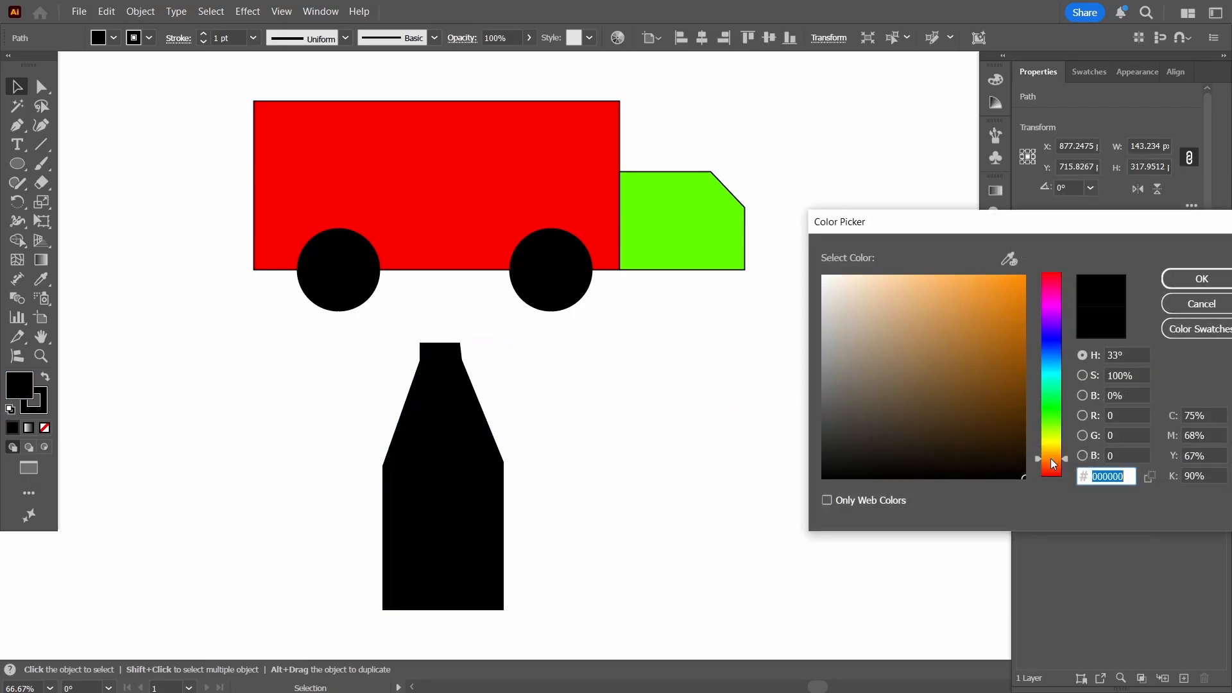
{"action": "left_click_drag", "start_coordinate": [999, 402], "coordinate": [1031, 443]}
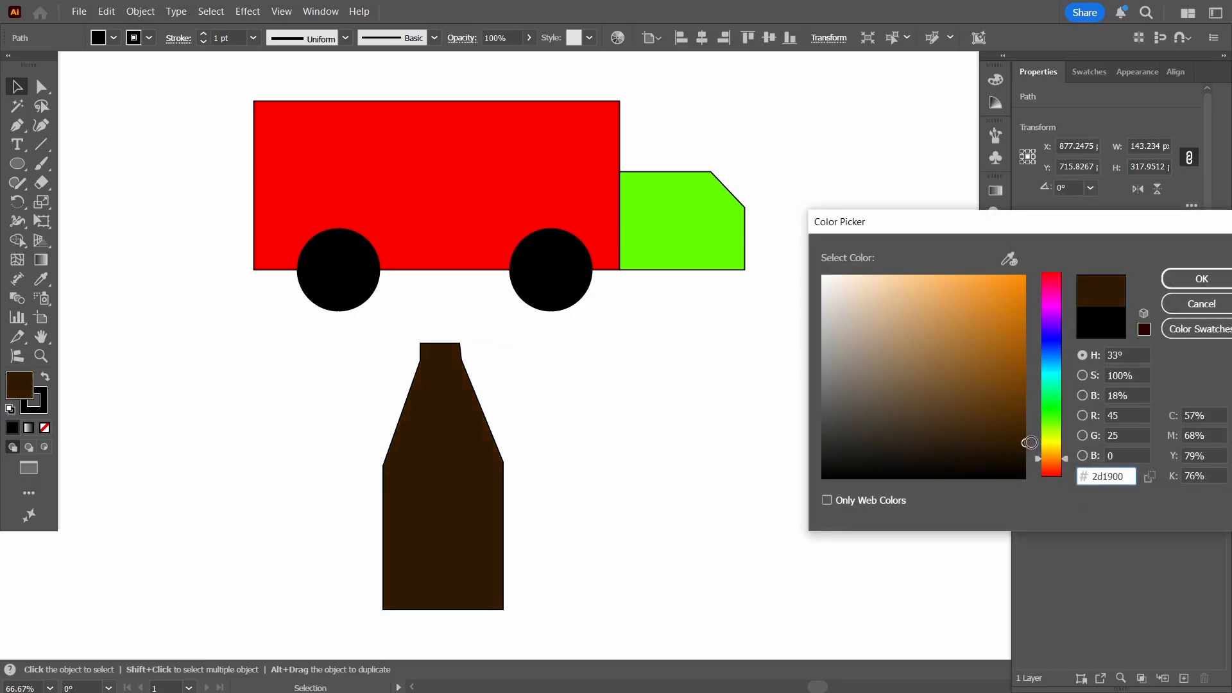
{"action": "left_click", "coordinate": [1201, 279]}
{"action": "left_click", "coordinate": [575, 460]}
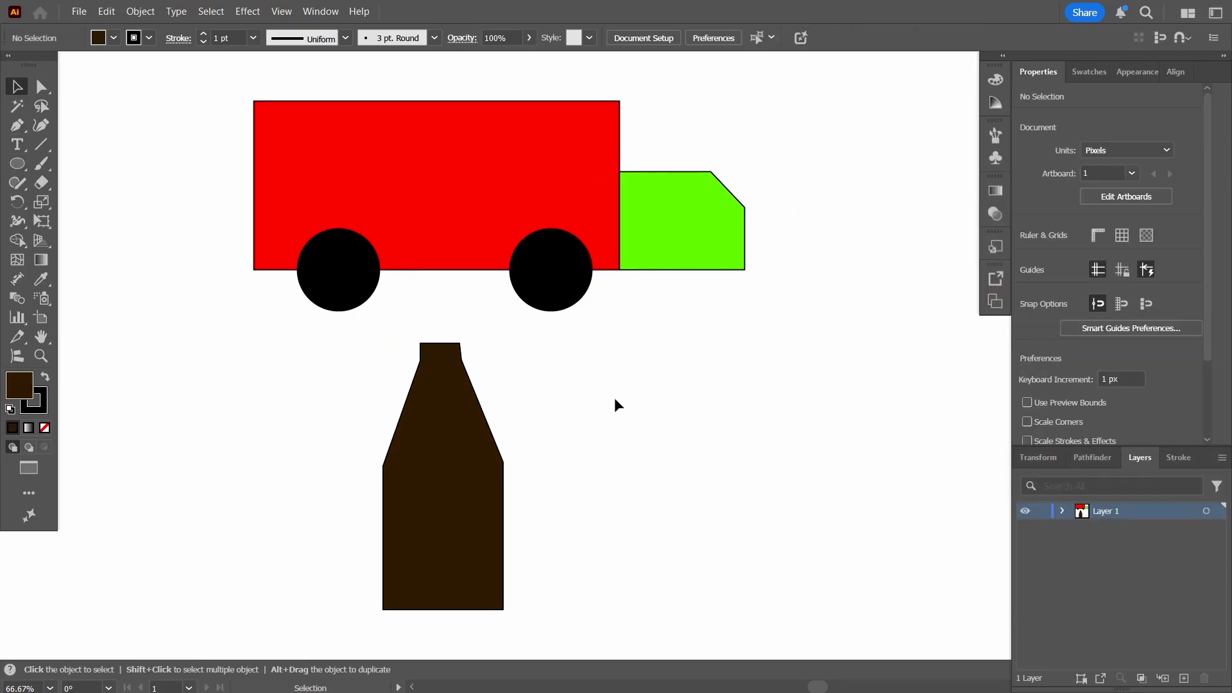
Move the brown bottle up beside the truck's green cab and shift the truck slightly left and down, leaving both deselected
{"action": "left_click_drag", "start_coordinate": [473, 194], "coordinate": [461, 218]}
{"action": "left_click", "coordinate": [671, 503]}
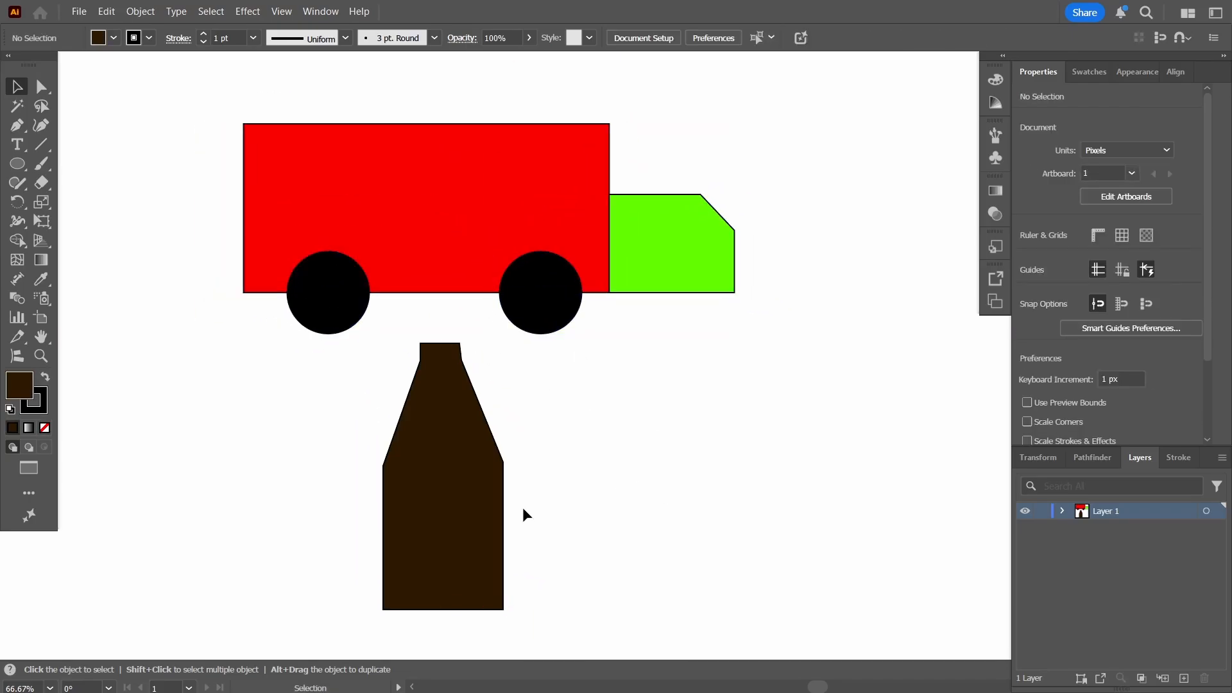
{"action": "left_click", "coordinate": [461, 517]}
{"action": "left_click_drag", "start_coordinate": [467, 542], "coordinate": [835, 284]}
{"action": "left_click_drag", "start_coordinate": [476, 267], "coordinate": [439, 295]}
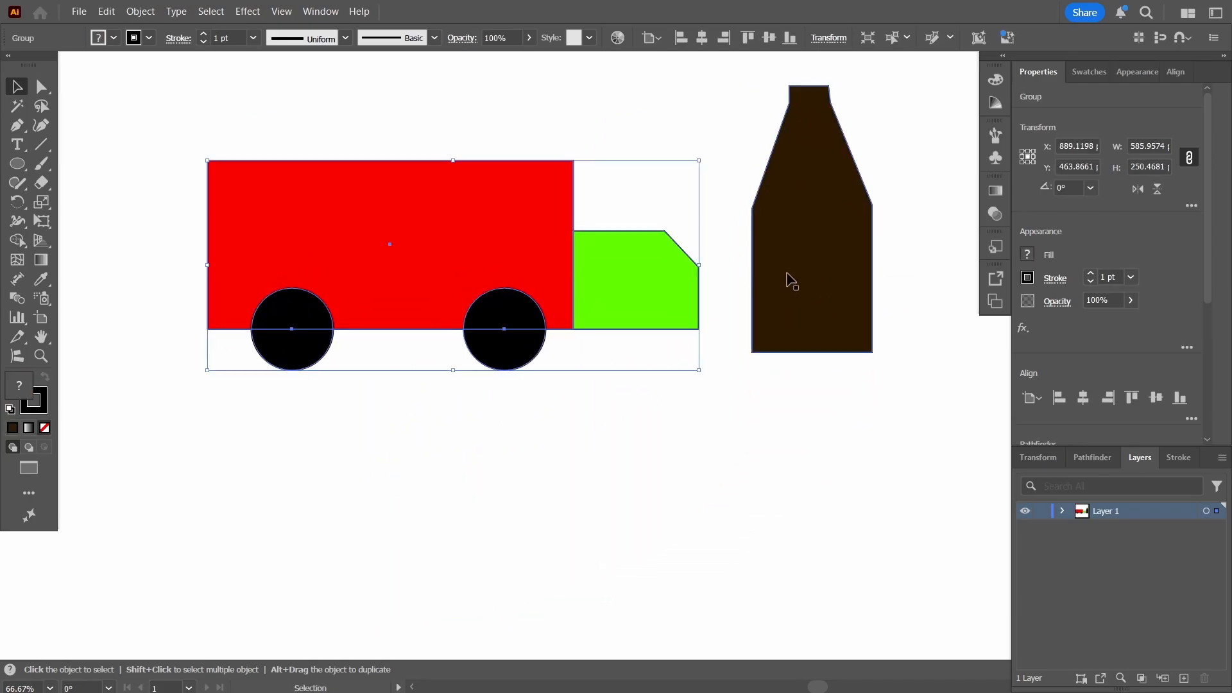
{"action": "left_click_drag", "start_coordinate": [791, 274], "coordinate": [768, 283]}
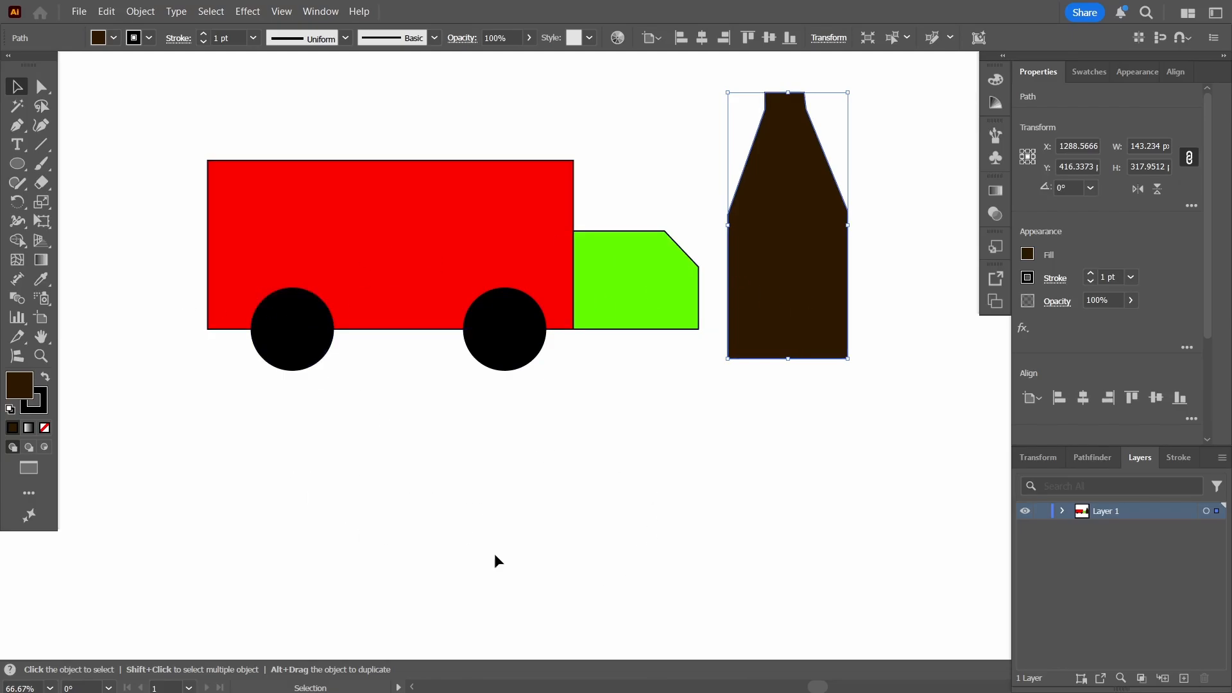
{"action": "left_click", "coordinate": [473, 467]}
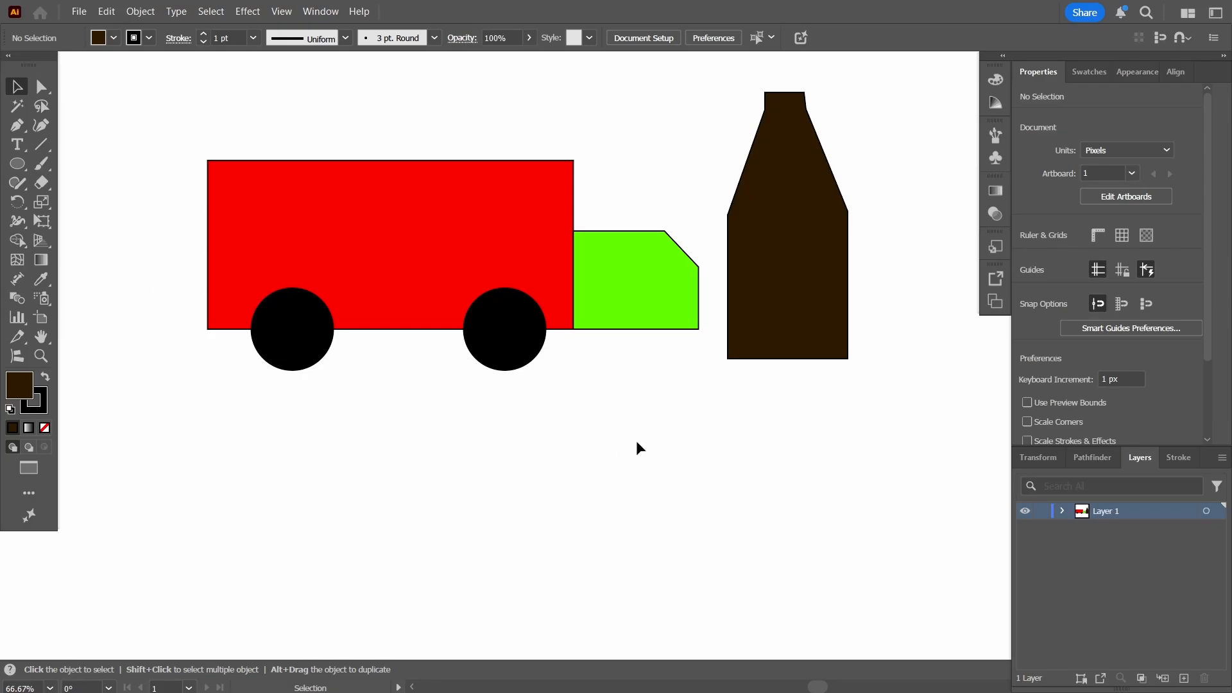
Widen the gap by moving the bottle slightly right and down, nudge the truck slightly right and down, and deselect
{"action": "mouse_move", "coordinate": [756, 326]}
{"action": "left_mouse_down"}
{"action": "mouse_move", "coordinate": [770, 297]}
{"action": "mouse_move", "coordinate": [812, 362]}
{"action": "mouse_move", "coordinate": [648, 600]}
{"action": "mouse_move", "coordinate": [349, 569]}
{"action": "mouse_move", "coordinate": [331, 472]}
{"action": "mouse_move", "coordinate": [344, 462]}
{"action": "mouse_move", "coordinate": [739, 504]}
{"action": "mouse_move", "coordinate": [796, 341]}
{"action": "left_mouse_up"}
{"action": "left_click", "coordinate": [675, 483]}
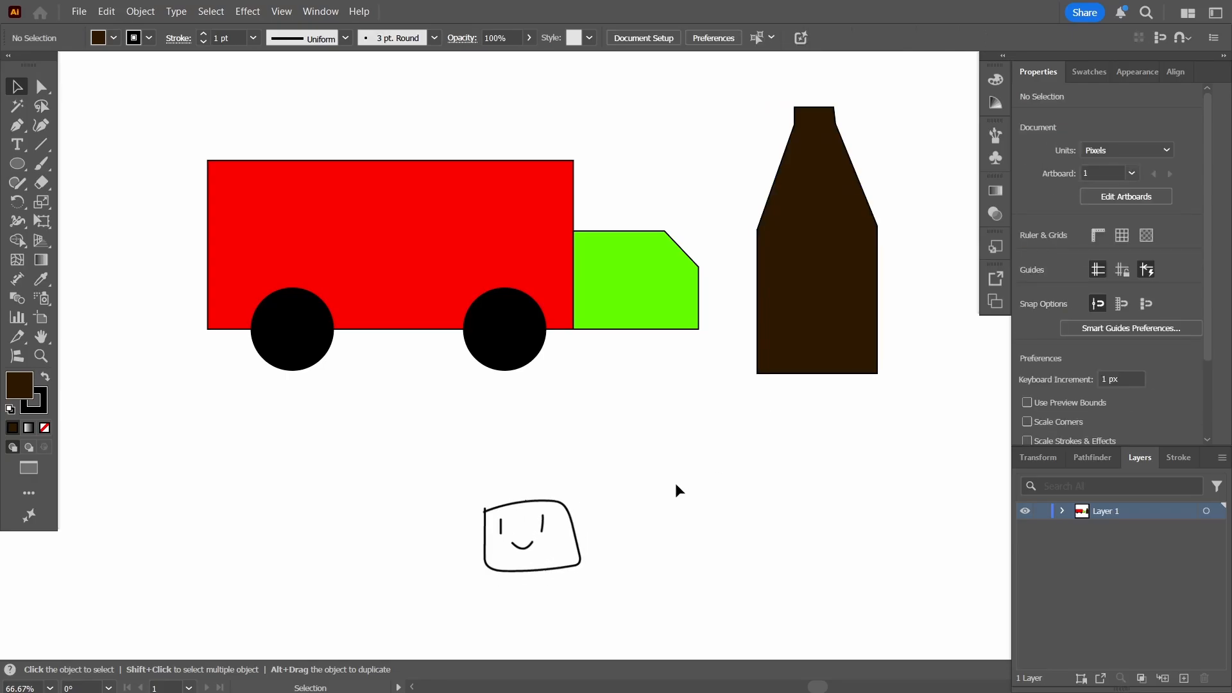
{"action": "left_click_drag", "start_coordinate": [424, 266], "coordinate": [435, 284]}
{"action": "left_click", "coordinate": [464, 483]}
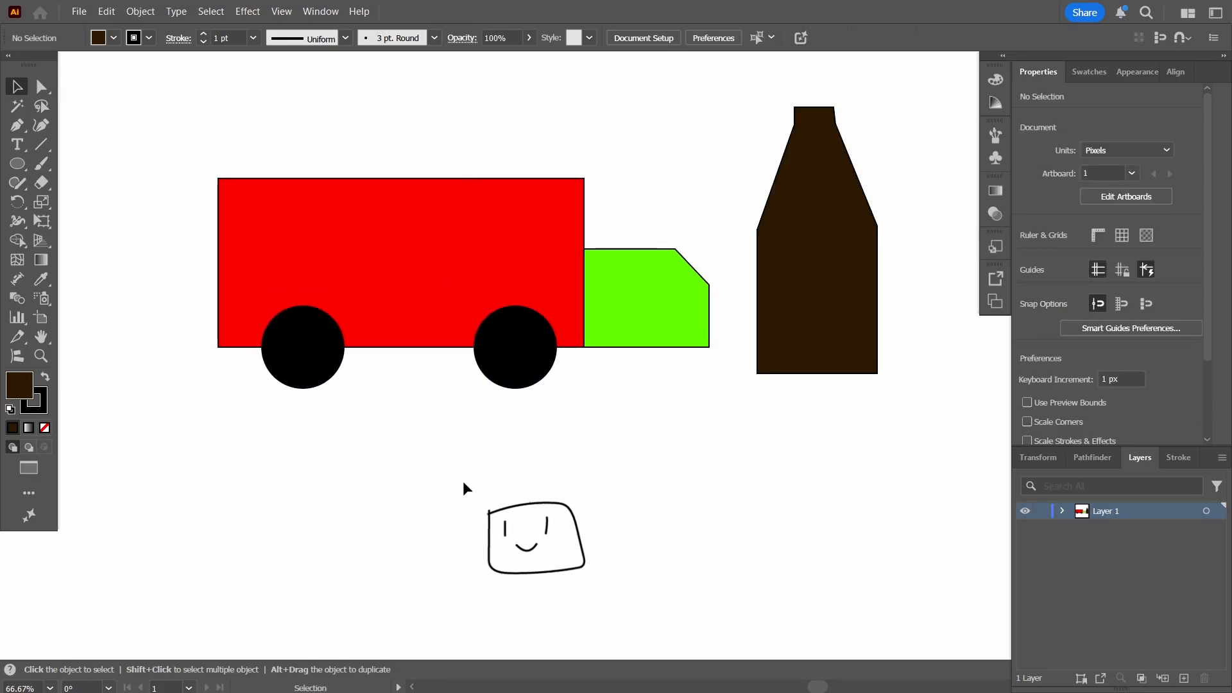